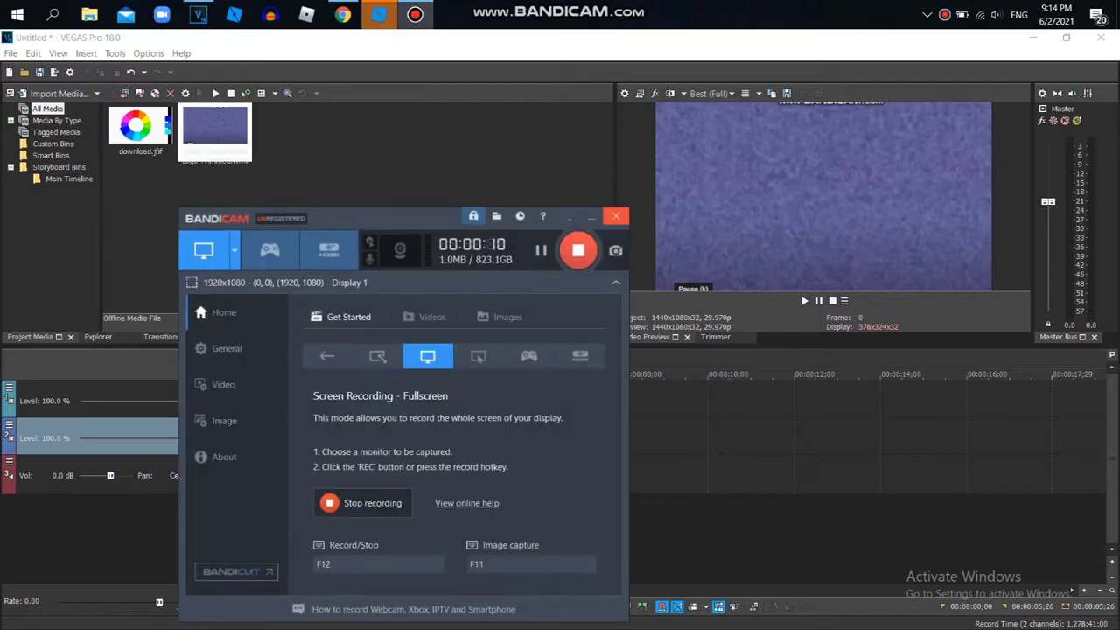
# Step: Minimize the recorder, switch to Chrome and play the Klasky Csupo Windows Movie Maker 2.1 Effects video from 0:11
pyautogui.click(592, 215)
pyautogui.click(342, 14)
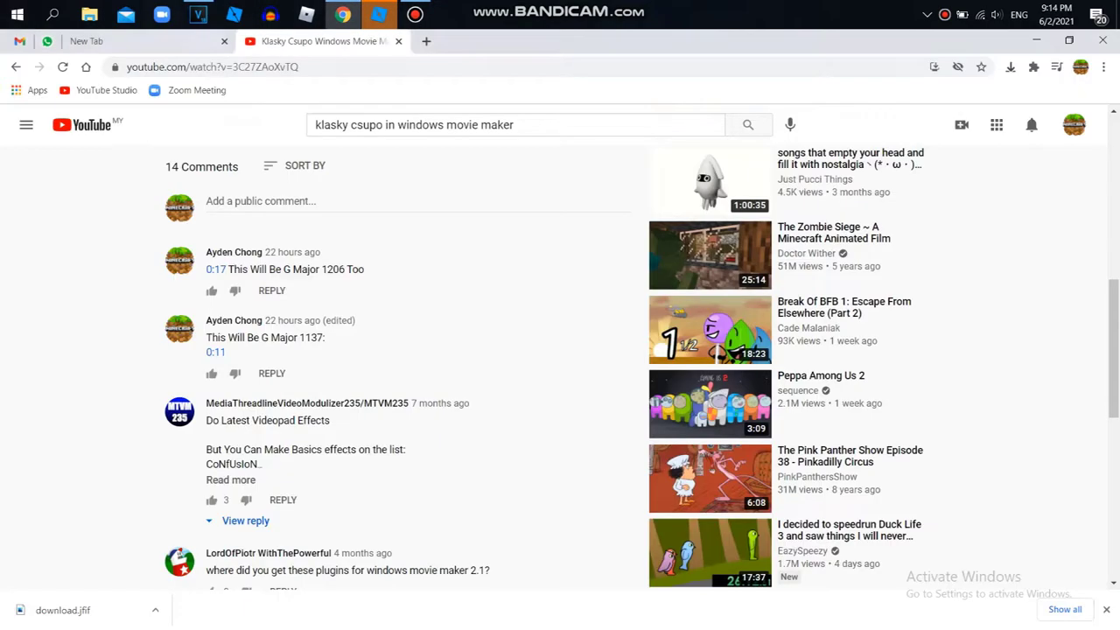
pyautogui.click(216, 352)
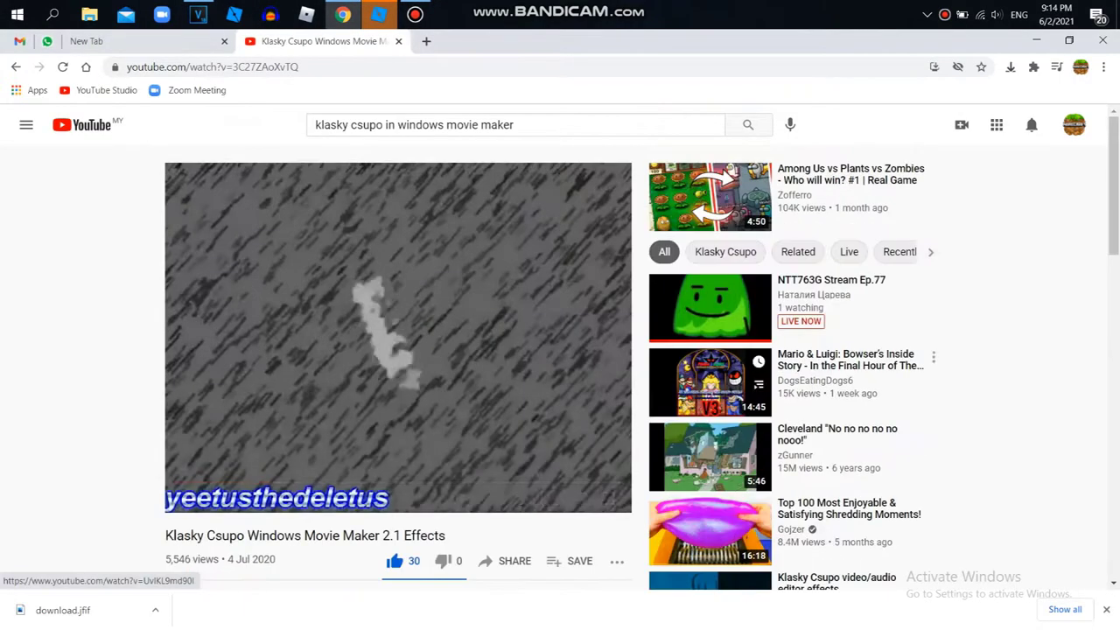
pyautogui.click(216, 353)
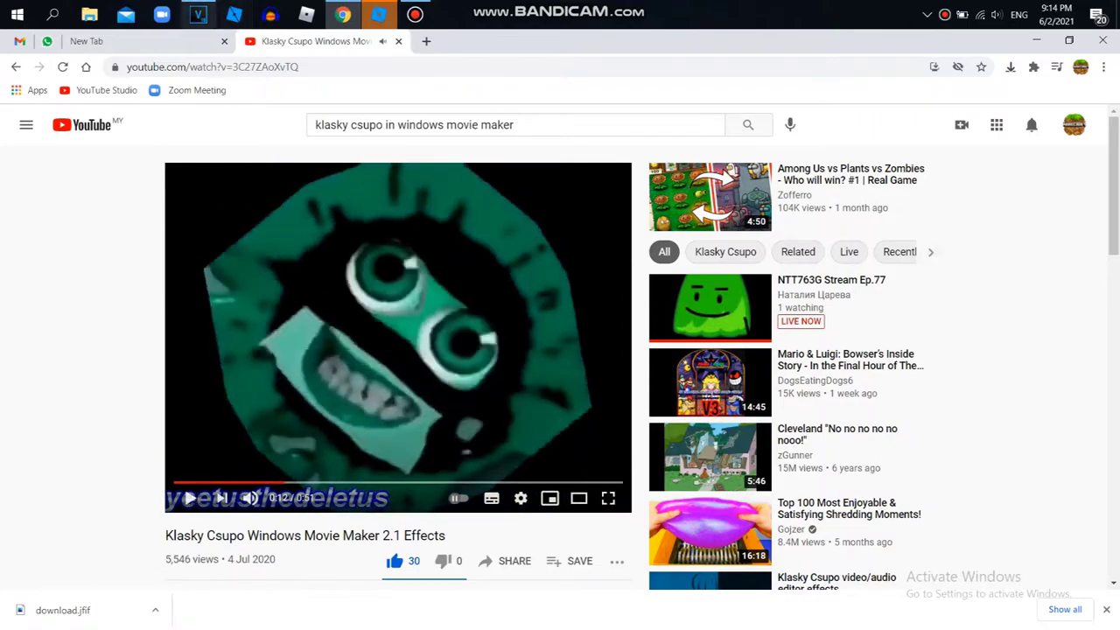
# Step: Switch to VEGAS Pro and add two Pitch Shift plug-ins to the Klasky Csupo audio event's effect chain
pyautogui.click(199, 14)
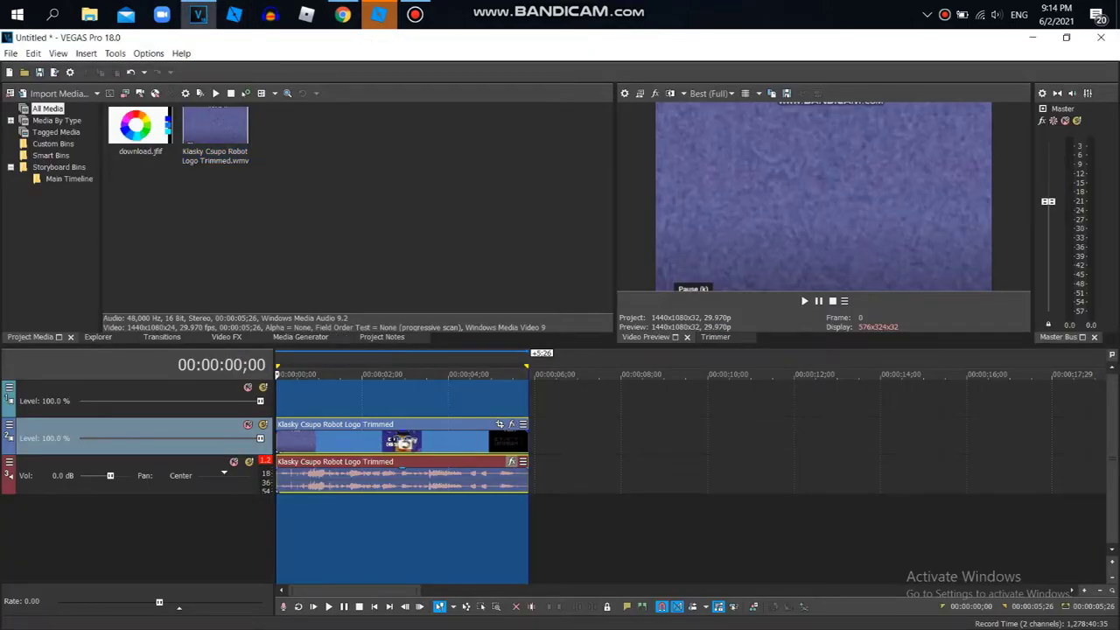
pyautogui.click(511, 461)
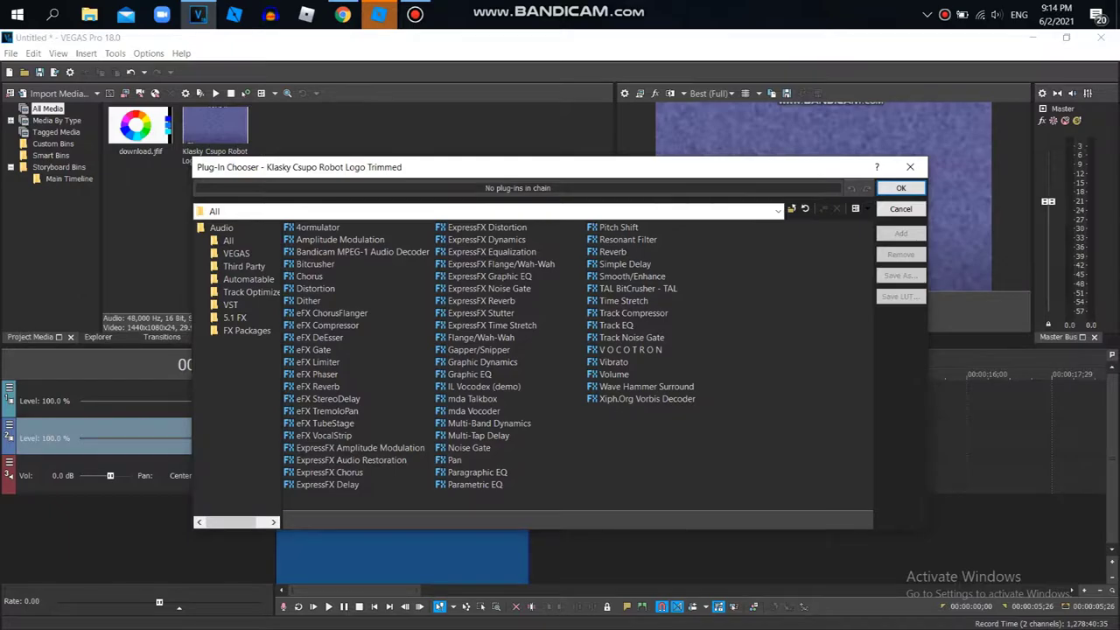
pyautogui.click(618, 228)
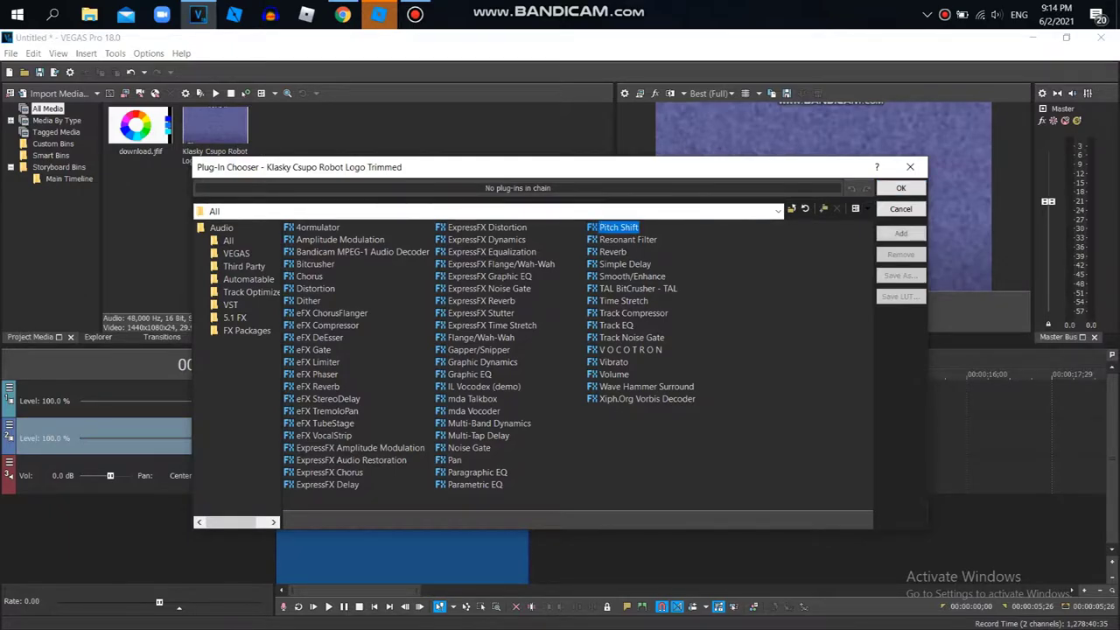
pyautogui.click(901, 234)
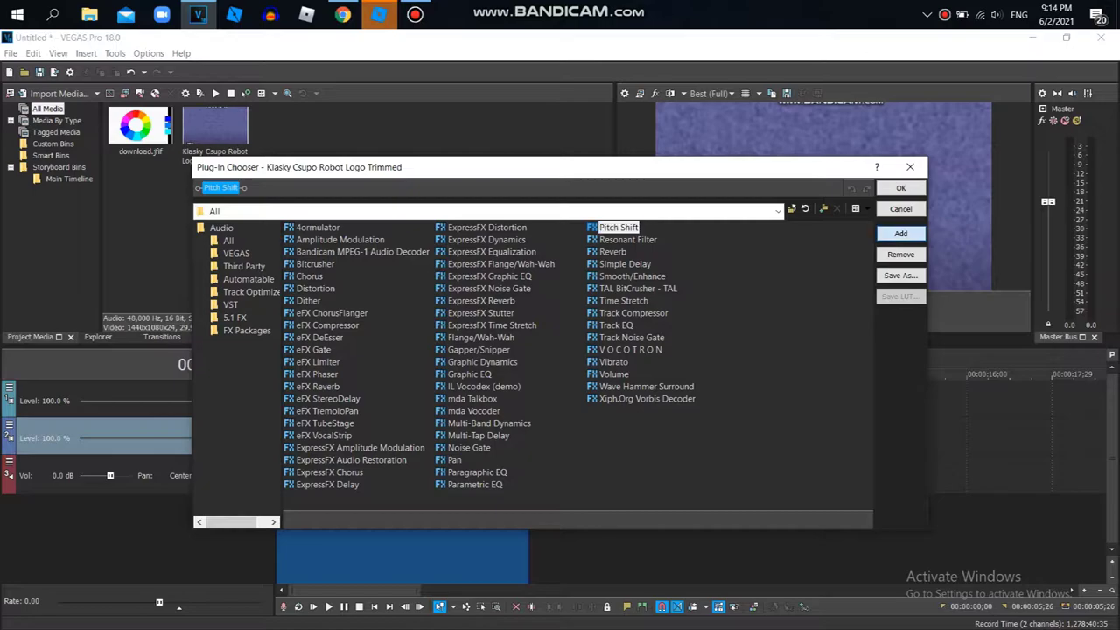
pyautogui.click(900, 187)
# Step: Enable Preserve duration on the second Pitch Shift and set its mode to A17. Drums, unpitched (minimum echo)
pyautogui.click(345, 407)
pyautogui.click(402, 421)
pyautogui.click(385, 577)
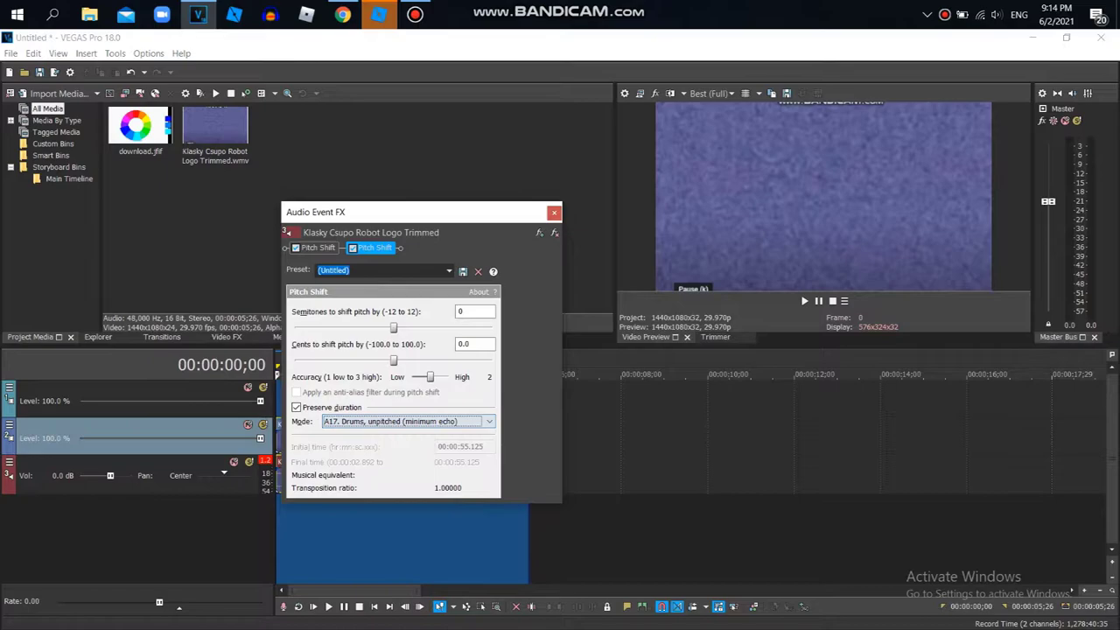
# Step: Set the second Pitch Shift to -6 semitones and the first Pitch Shift to 6 semitones
pyautogui.moveTo(393, 328); pyautogui.dragTo(343, 327)
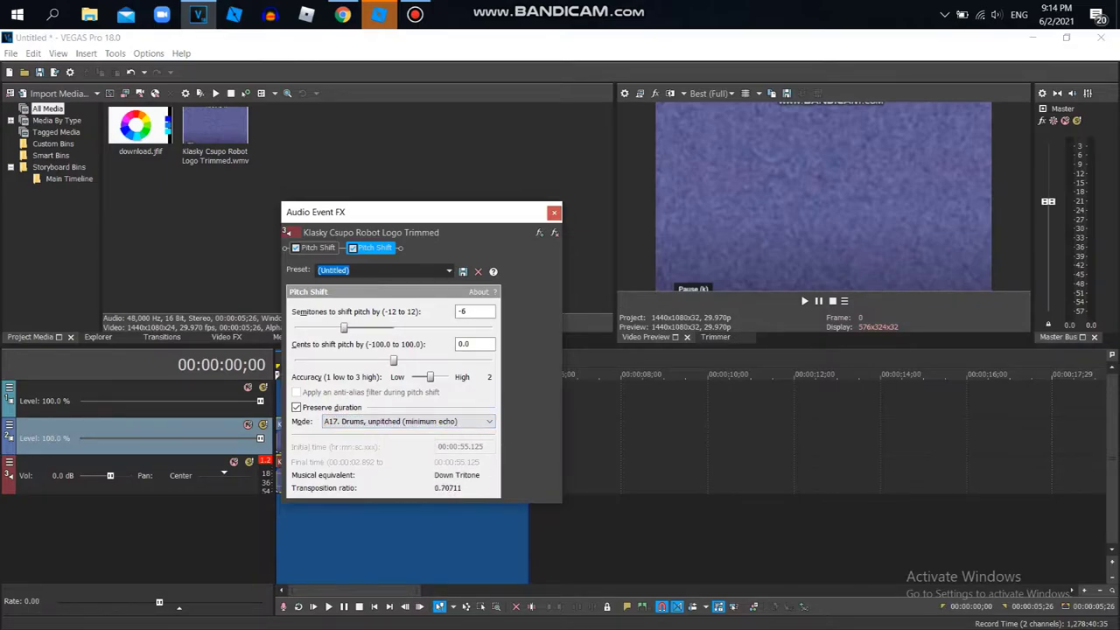
pyautogui.click(317, 248)
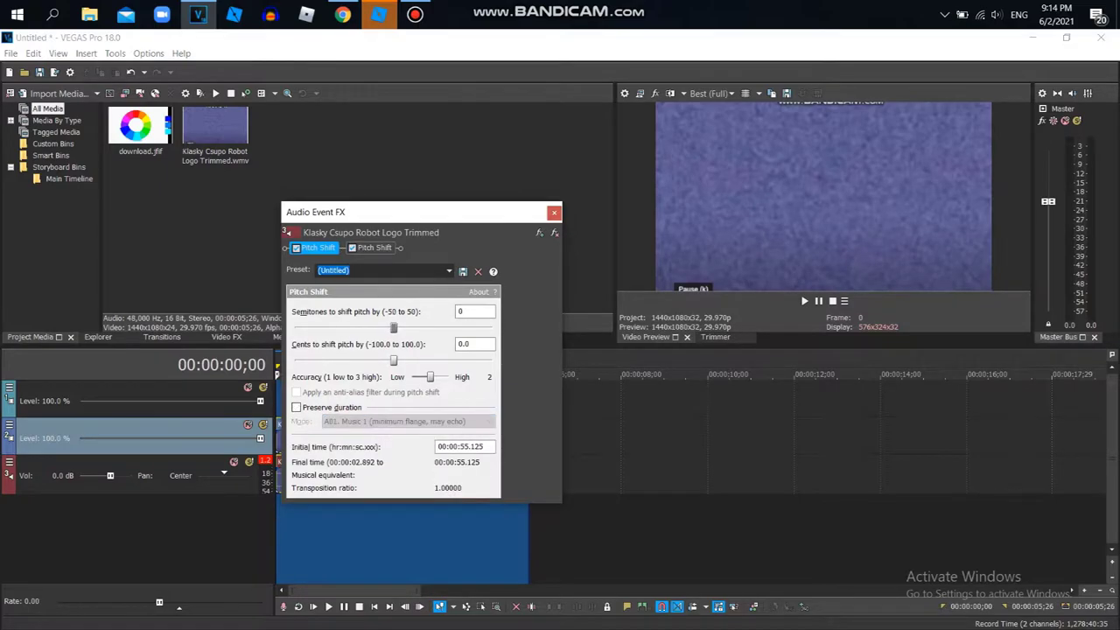
pyautogui.moveTo(393, 327)
pyautogui.mouseDown()
pyautogui.moveTo(423, 328)
pyautogui.moveTo(414, 327)
pyautogui.mouseUp()
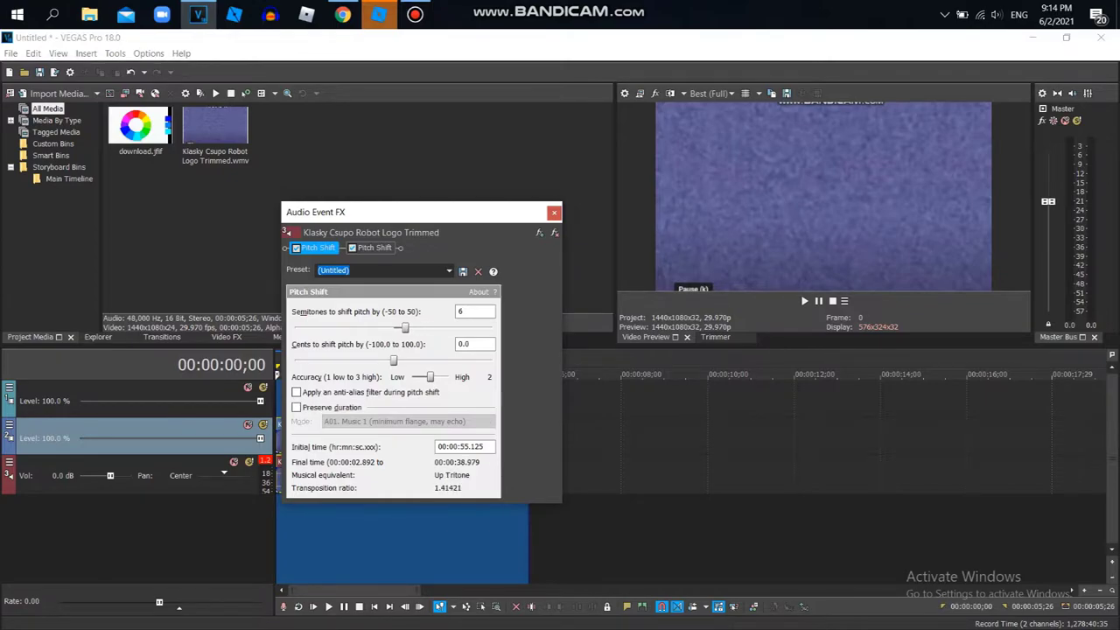
pyautogui.click(554, 213)
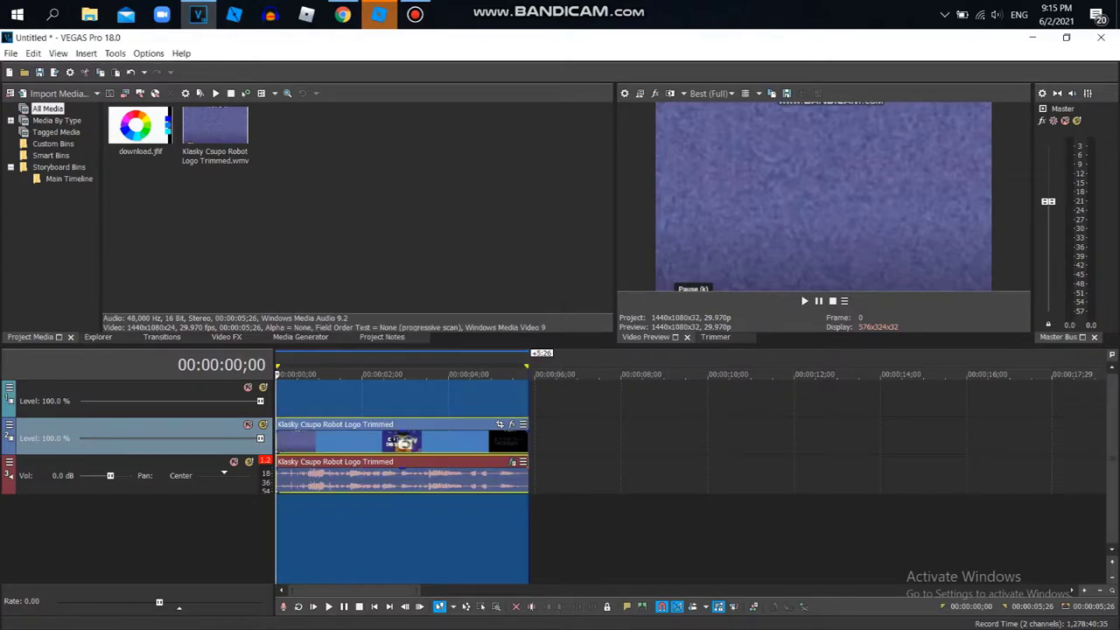
# Step: Speed up the audio event to 400% with loops filling the video event's length, and play back the result
pyautogui.rightClick(558, 478)
pyautogui.click(595, 343)
pyautogui.rightClick(536, 476)
pyautogui.click(573, 357)
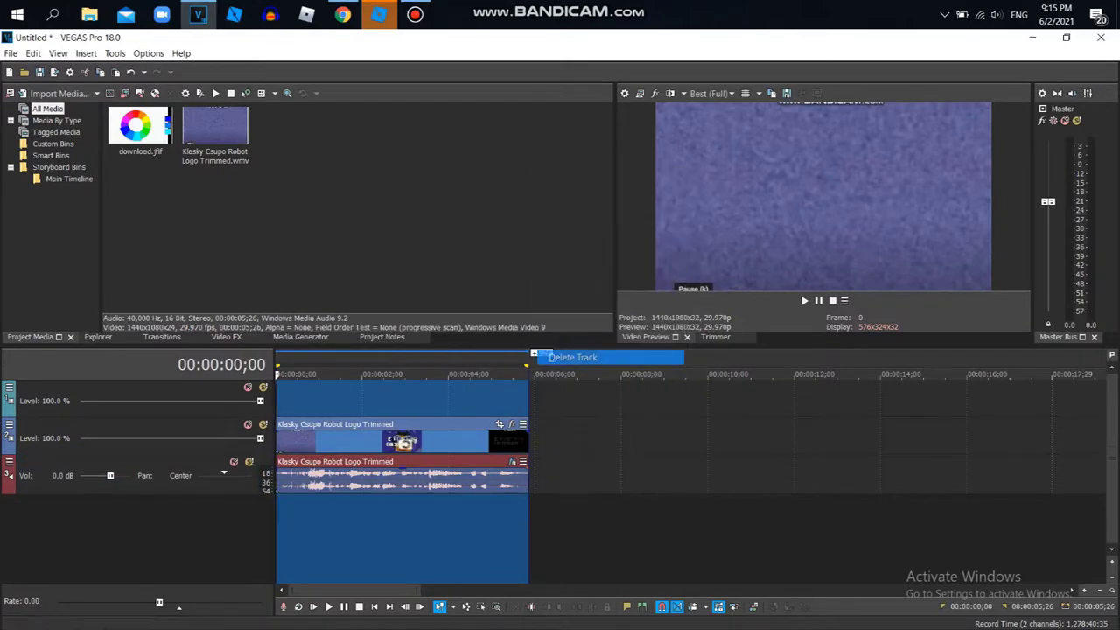
pyautogui.moveTo(528, 478)
pyautogui.mouseDown()
pyautogui.moveTo(339, 478)
pyautogui.moveTo(528, 477)
pyautogui.mouseUp()
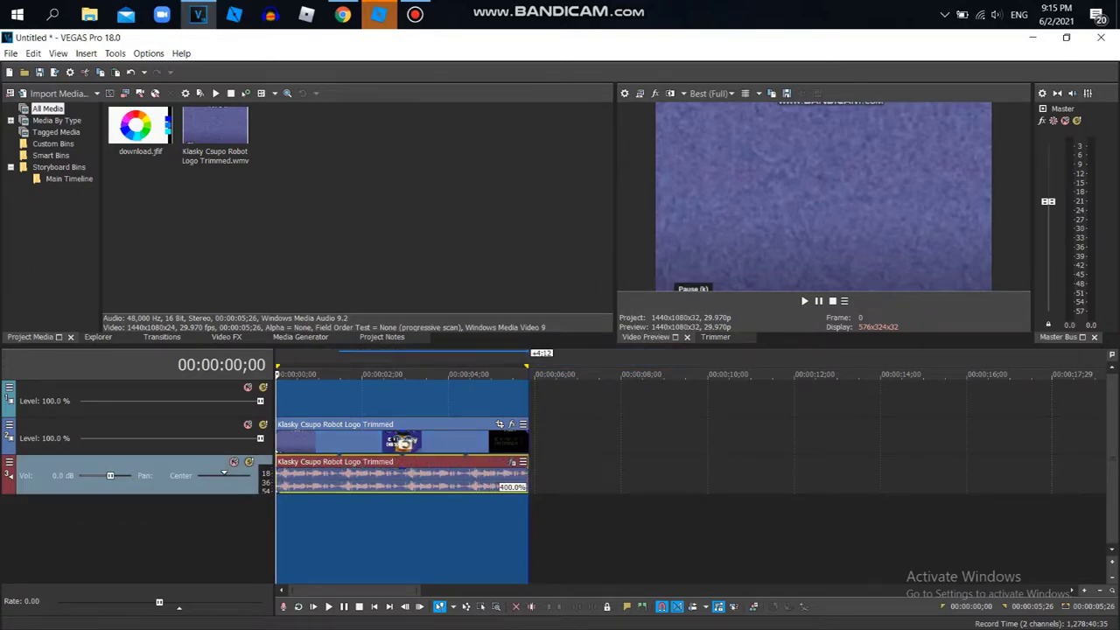
pyautogui.click(804, 300)
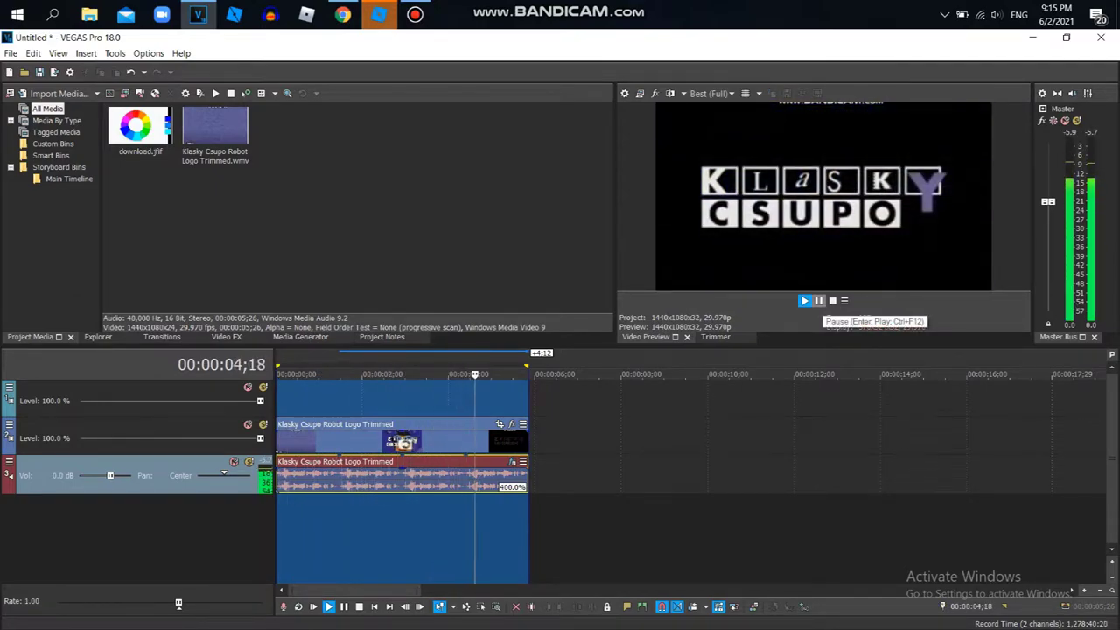
pyautogui.click(819, 300)
# Step: Set the first Pitch Shift to 5 semitones and the second to -5, and play the audio from the start
pyautogui.click(513, 462)
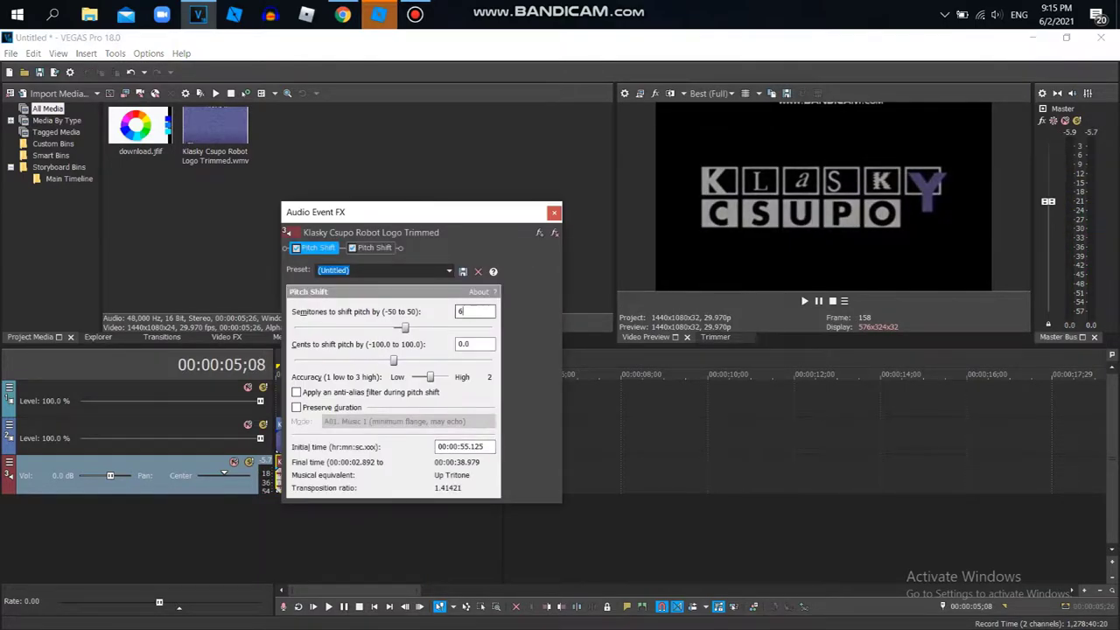
pyautogui.press('Tab')
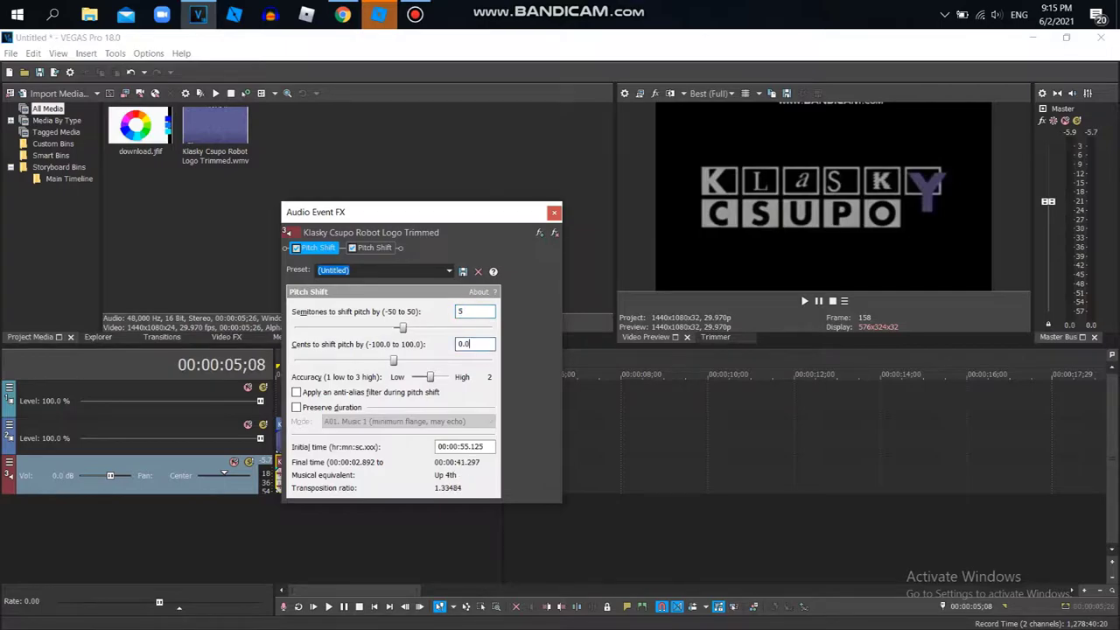
pyautogui.click(374, 248)
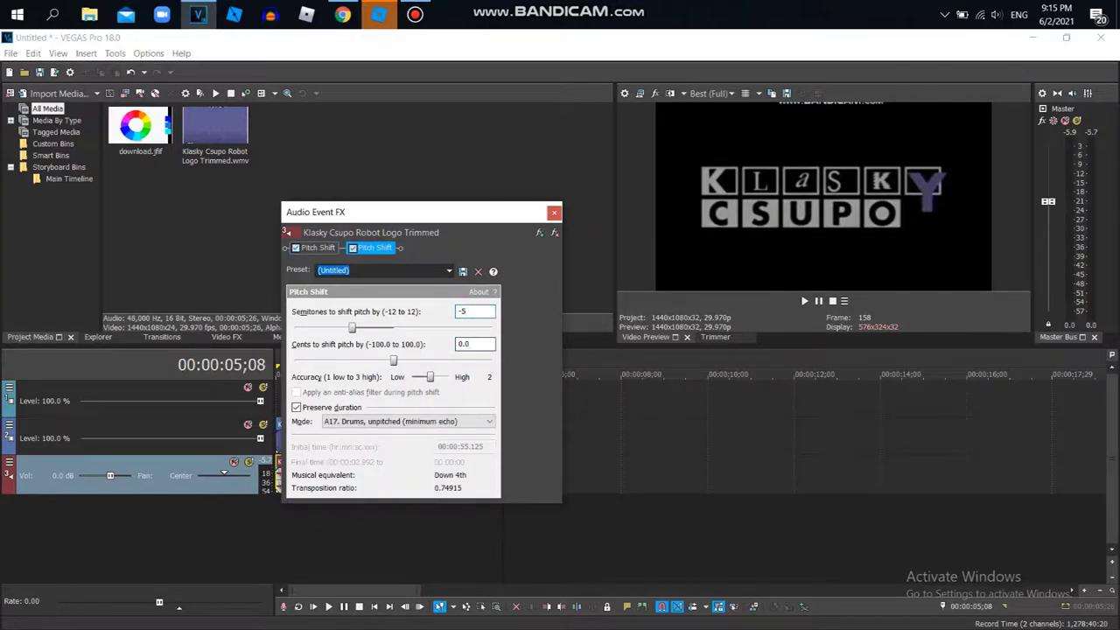
pyautogui.doubleClick(278, 478)
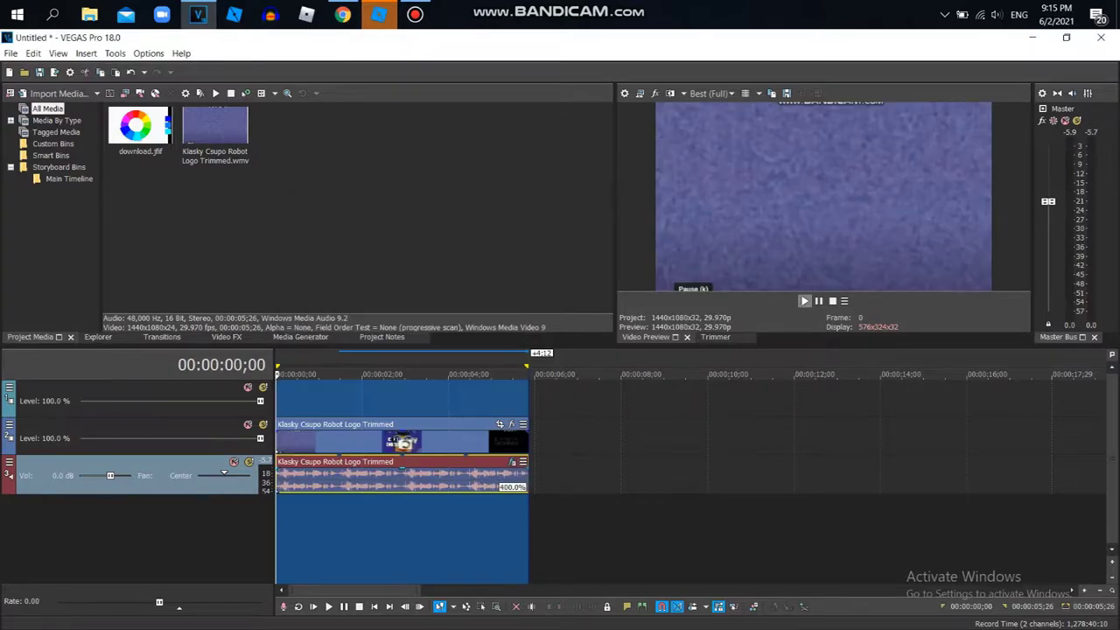
pyautogui.click(804, 300)
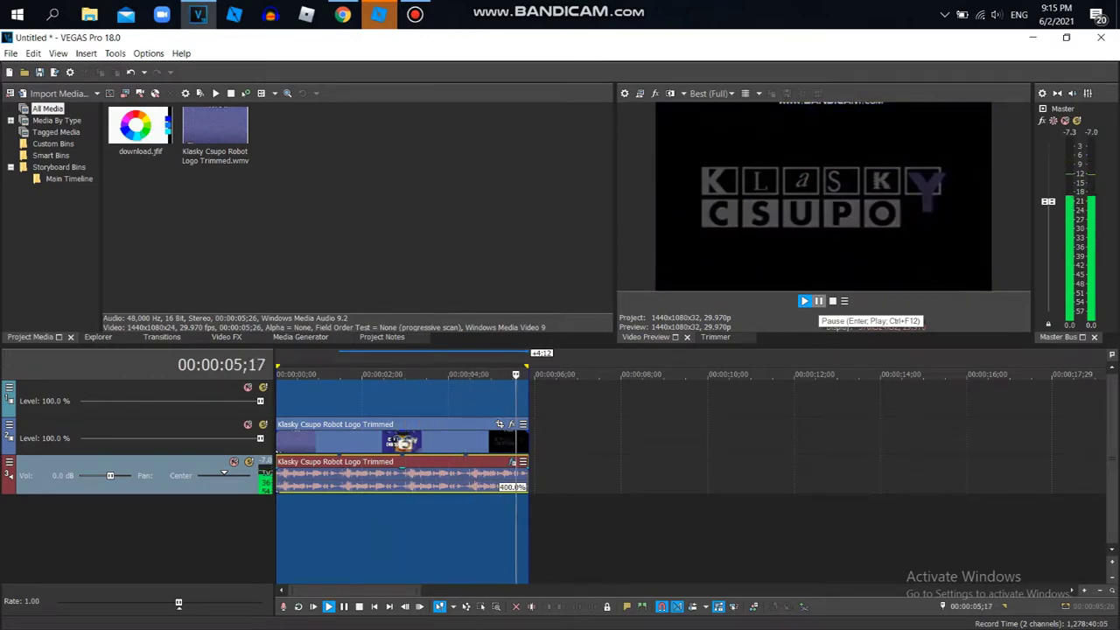
# Step: Set the first Pitch Shift to 4 semitones and the second to -4, and play back the audio event
pyautogui.click(513, 462)
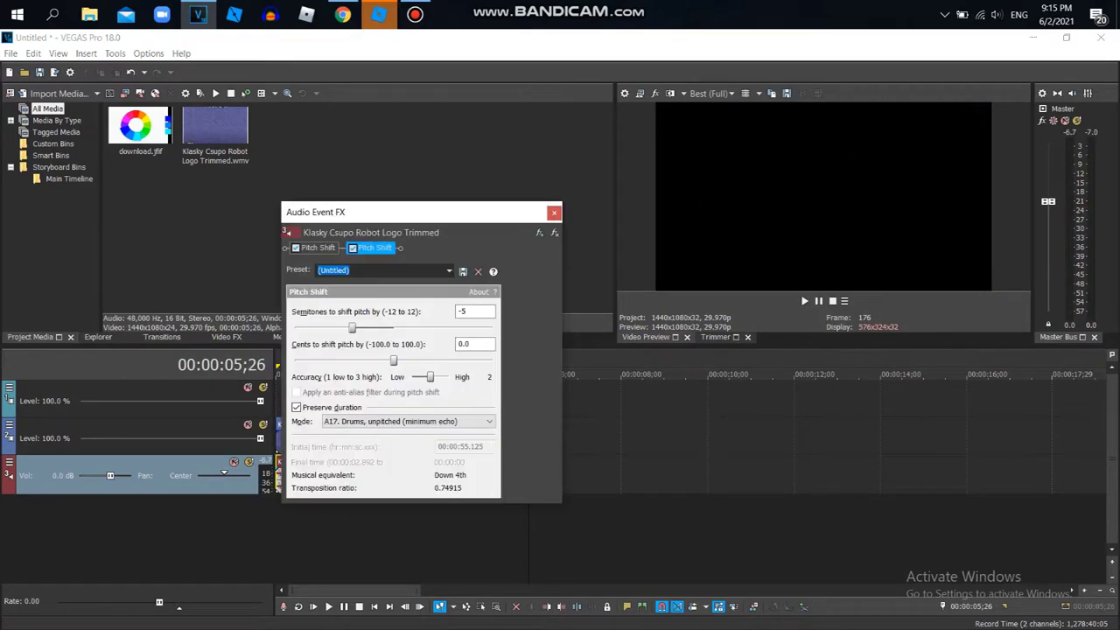
pyautogui.click(318, 248)
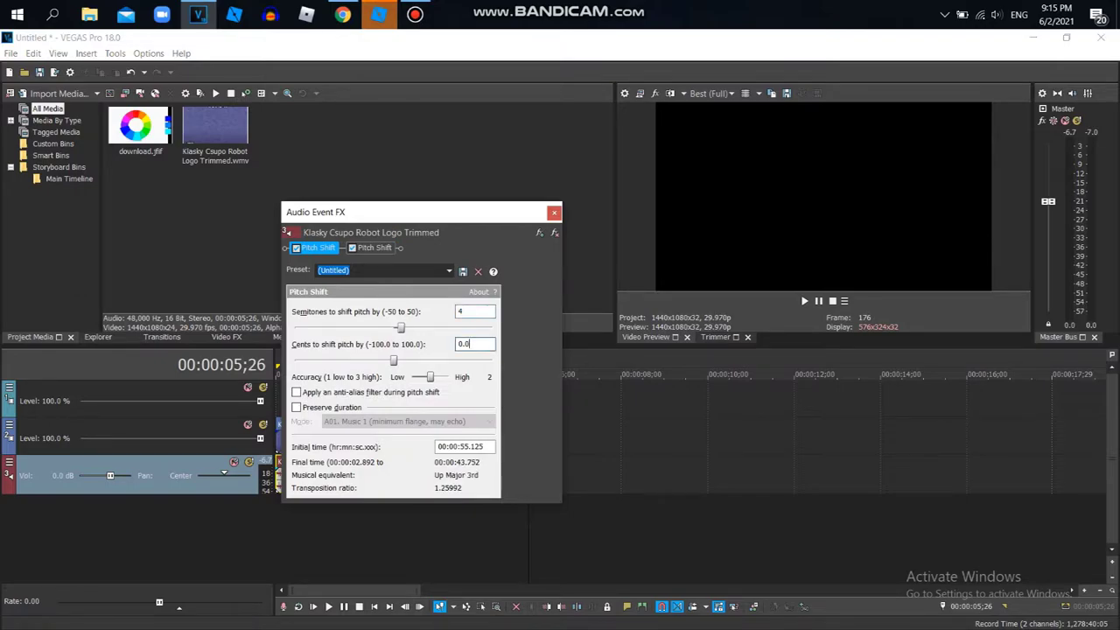
pyautogui.click(374, 248)
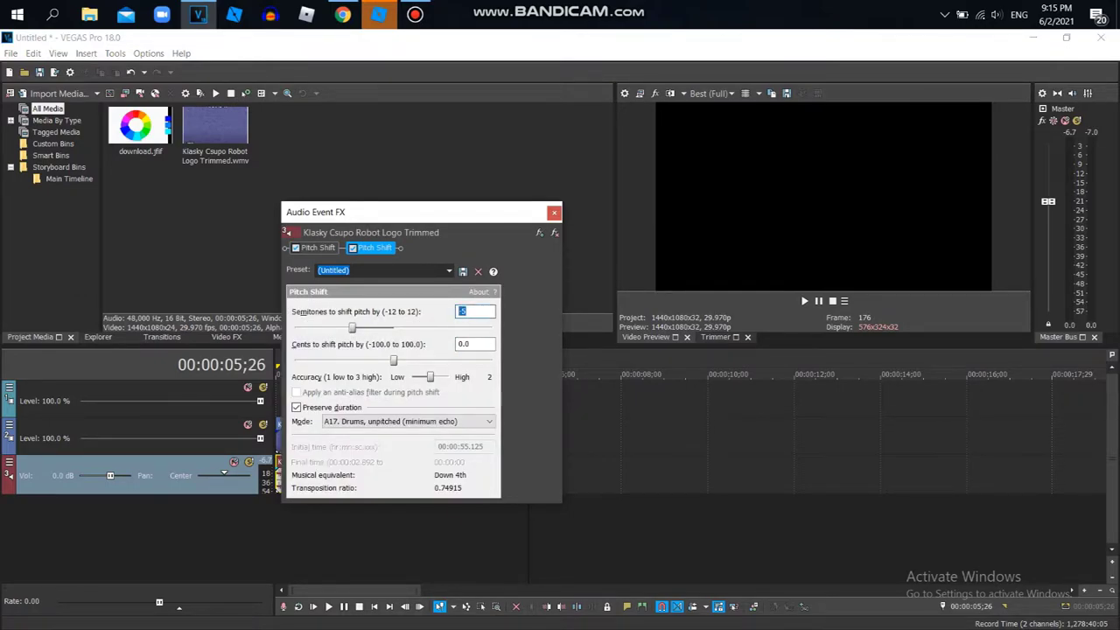
pyautogui.write('4')
pyautogui.press('Tab')
pyautogui.doubleClick(464, 538)
pyautogui.press('space')
pyautogui.click(554, 213)
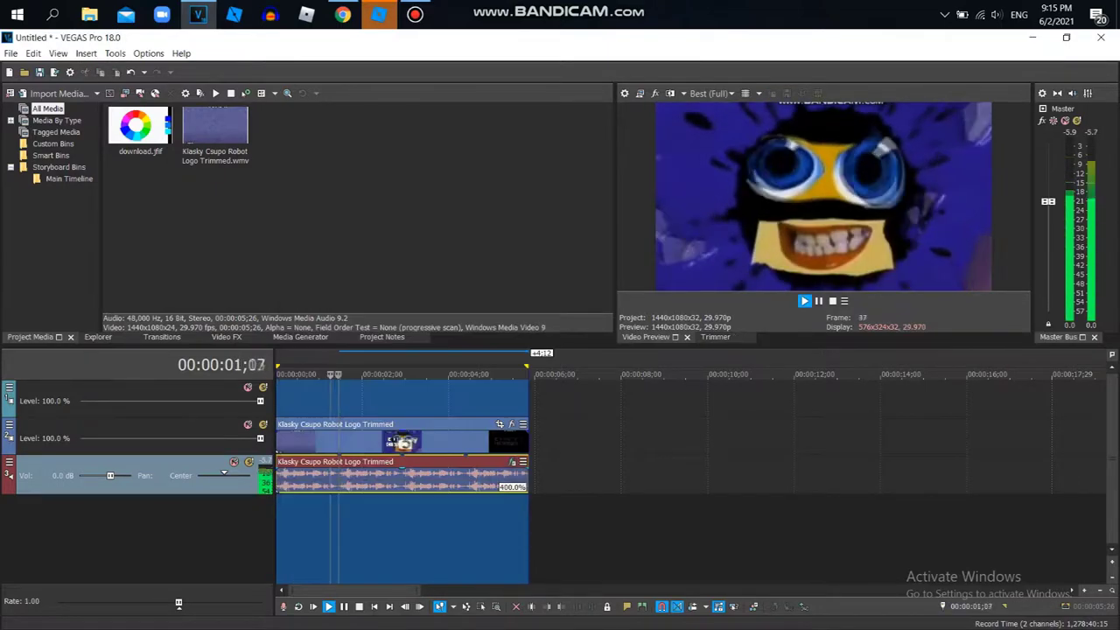
# Step: Review the audio event's Pitch Shift settings and play the project again from the start
pyautogui.click(513, 462)
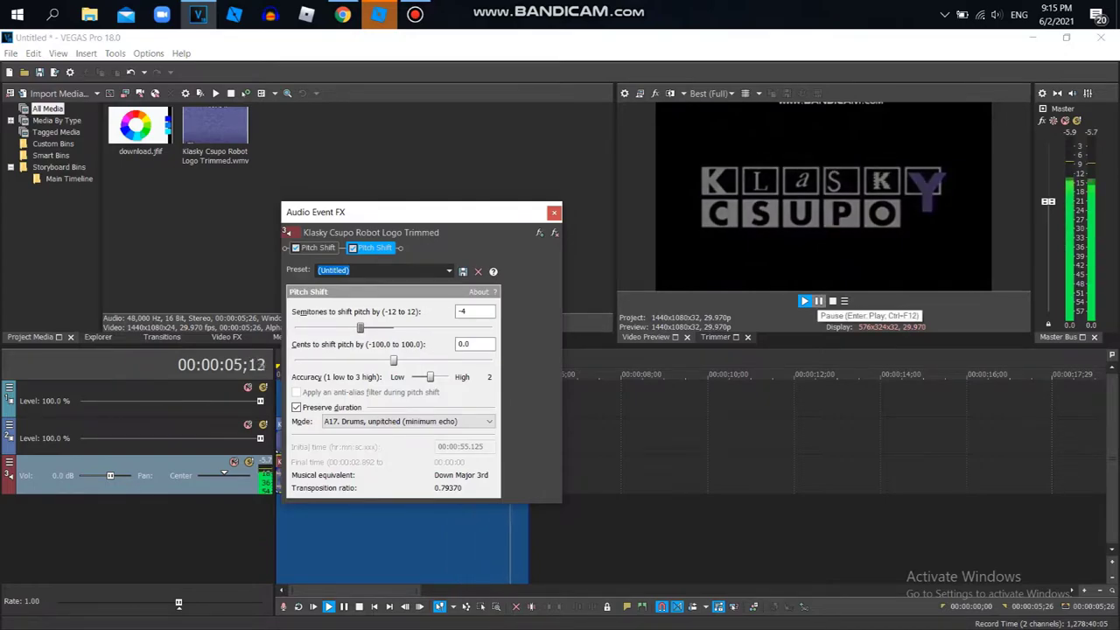
pyautogui.click(818, 300)
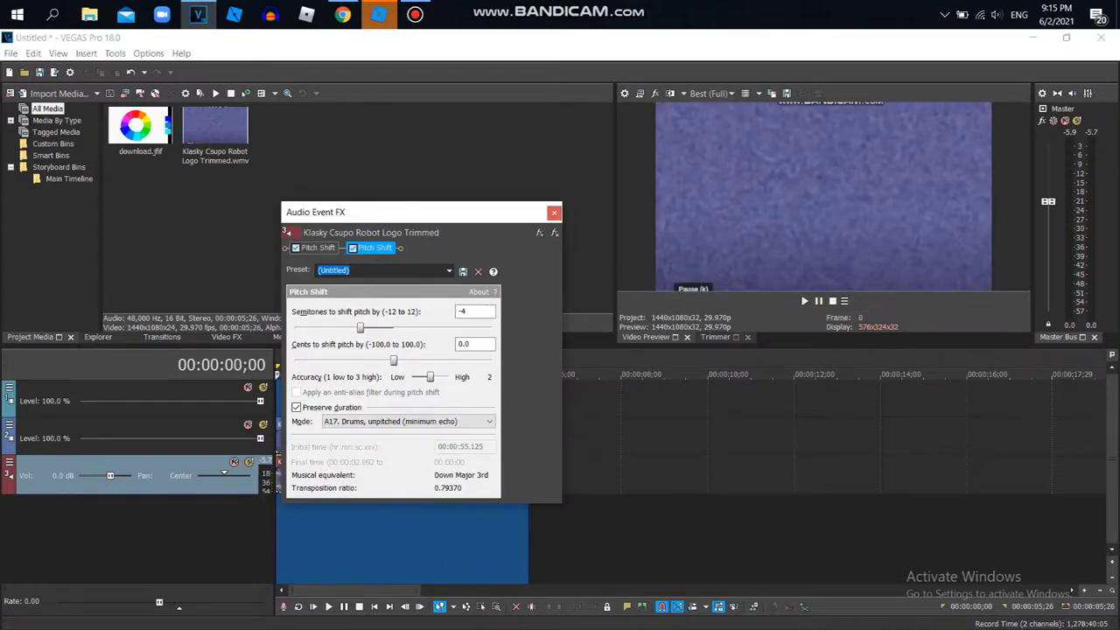
pyautogui.click(818, 300)
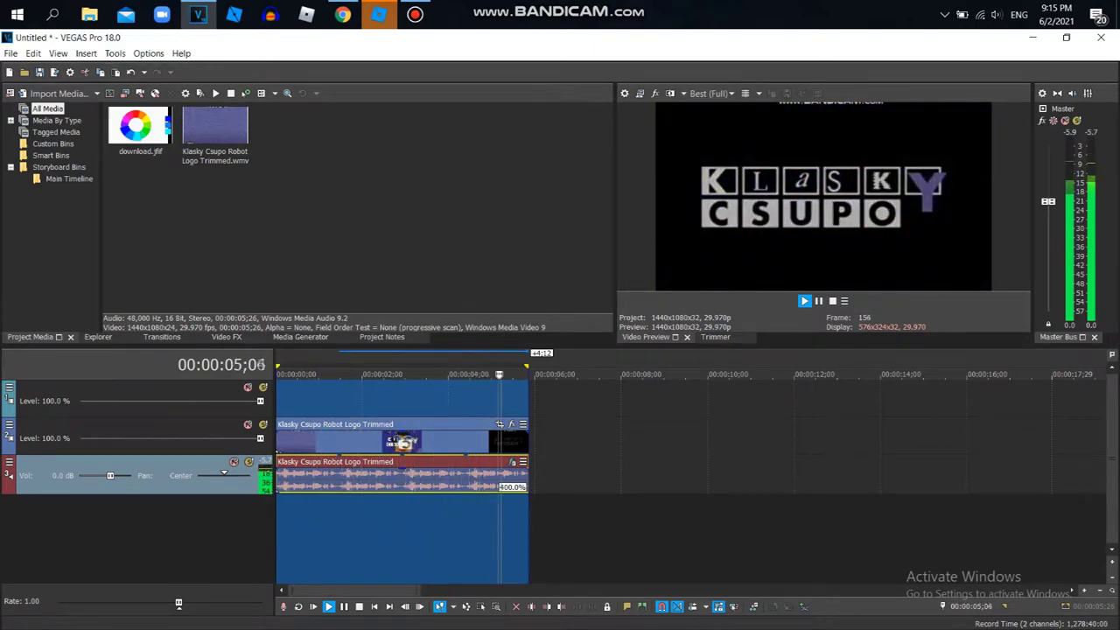
# Step: Switch to Chrome and replay the reference video from the comment's 0:11 timestamp, pausing it at 0:17
pyautogui.click(342, 14)
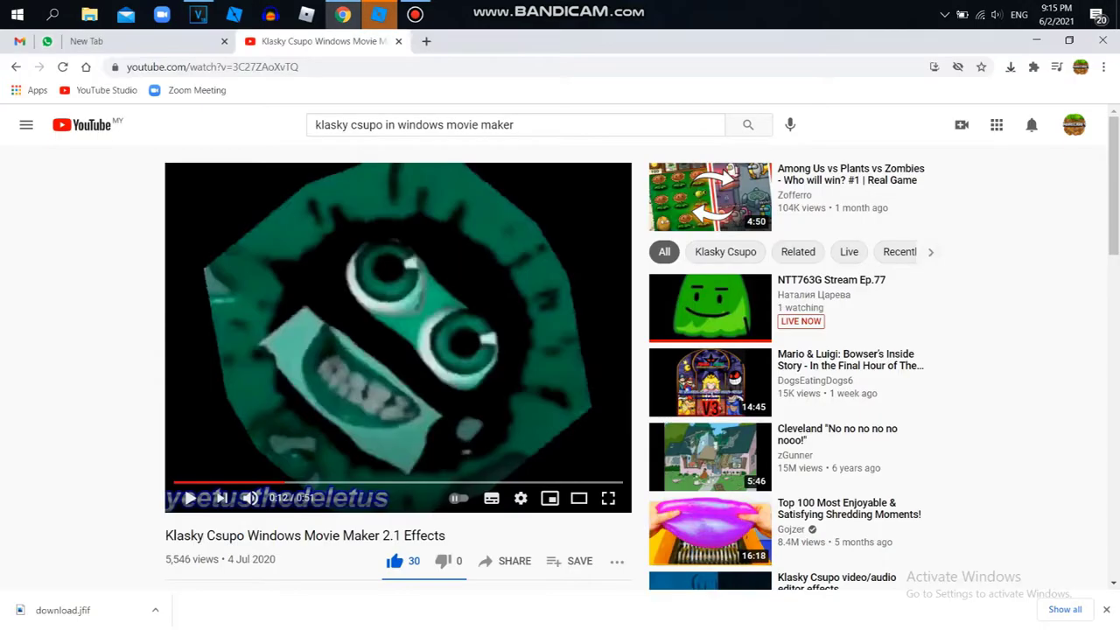
pyautogui.scroll(-4, 398, 350)
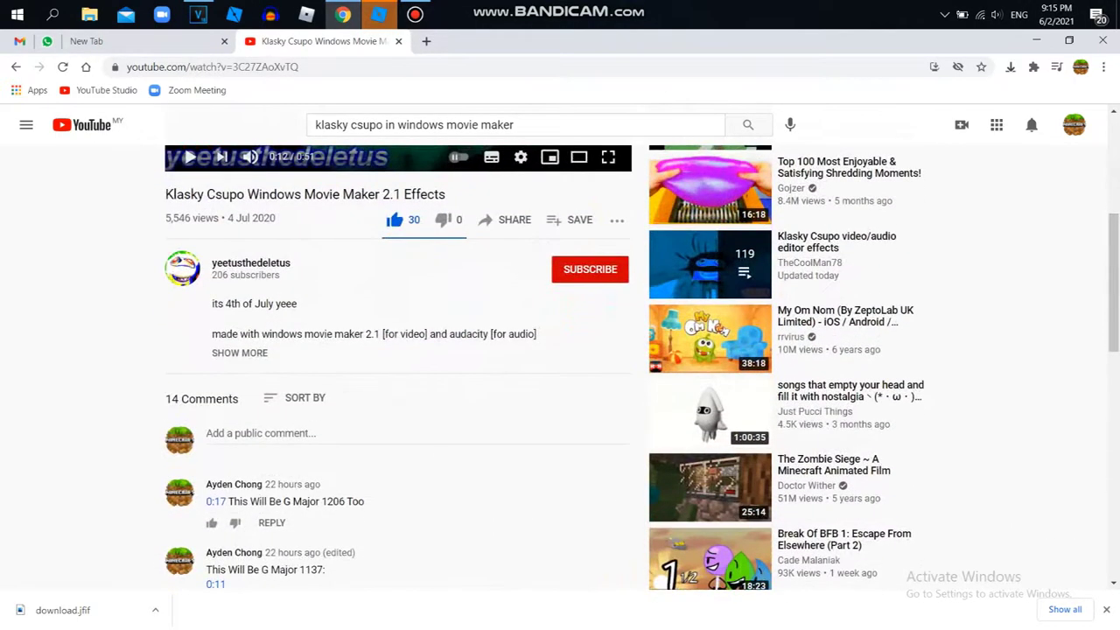
pyautogui.click(215, 584)
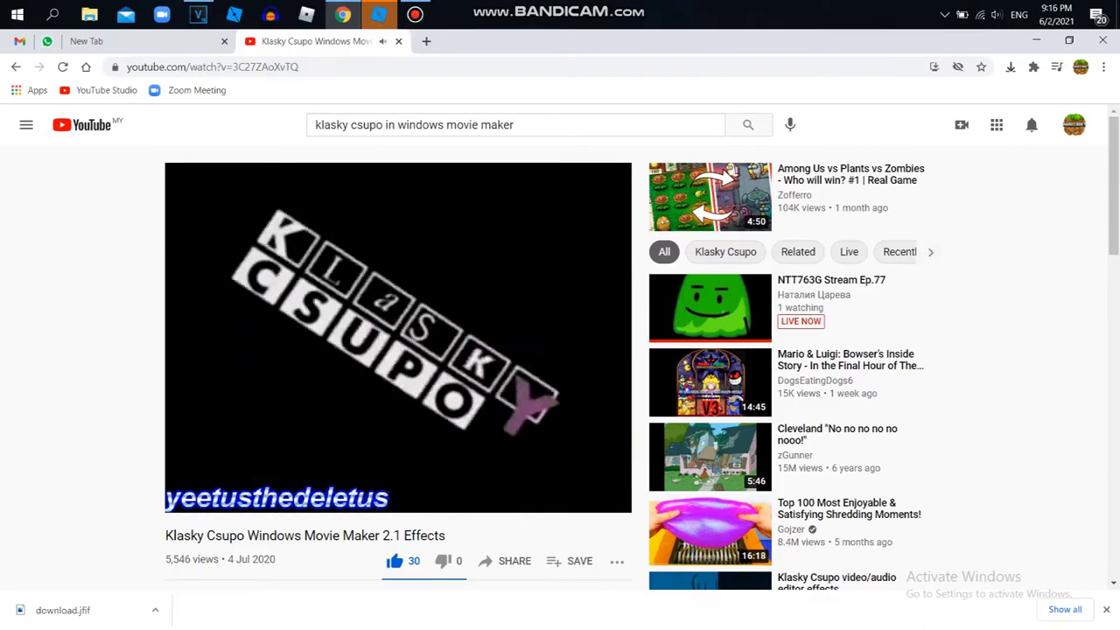
pyautogui.click(398, 336)
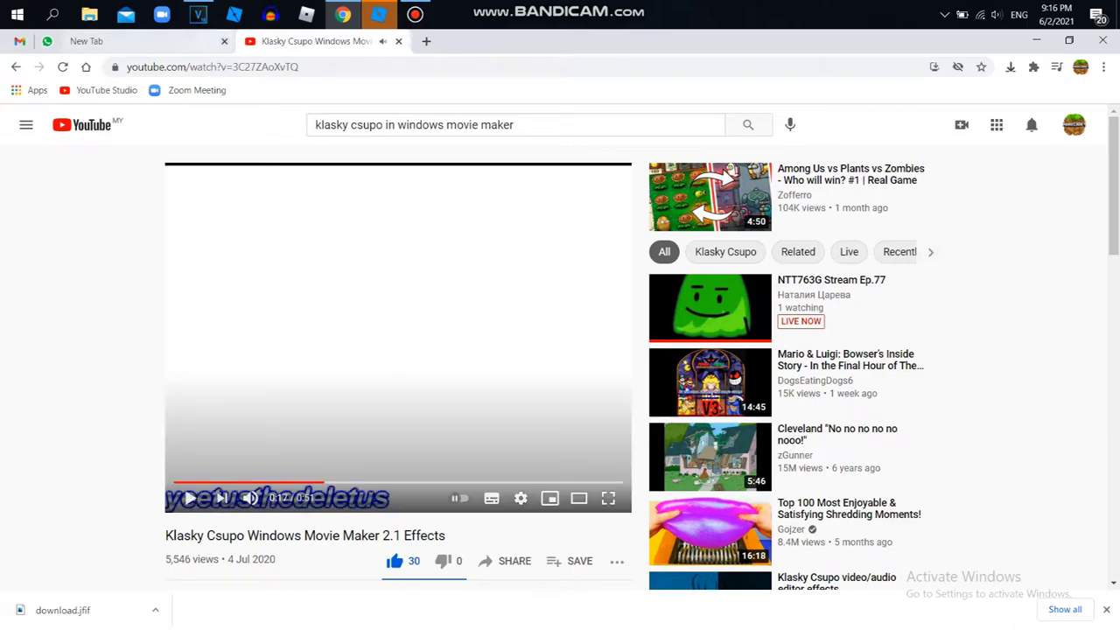
# Step: Switch to VEGAS Pro, apply Channel Blend's Red channel only preset to the video event, and show the frame at 00:00:01;22
pyautogui.click(198, 15)
pyautogui.click(227, 337)
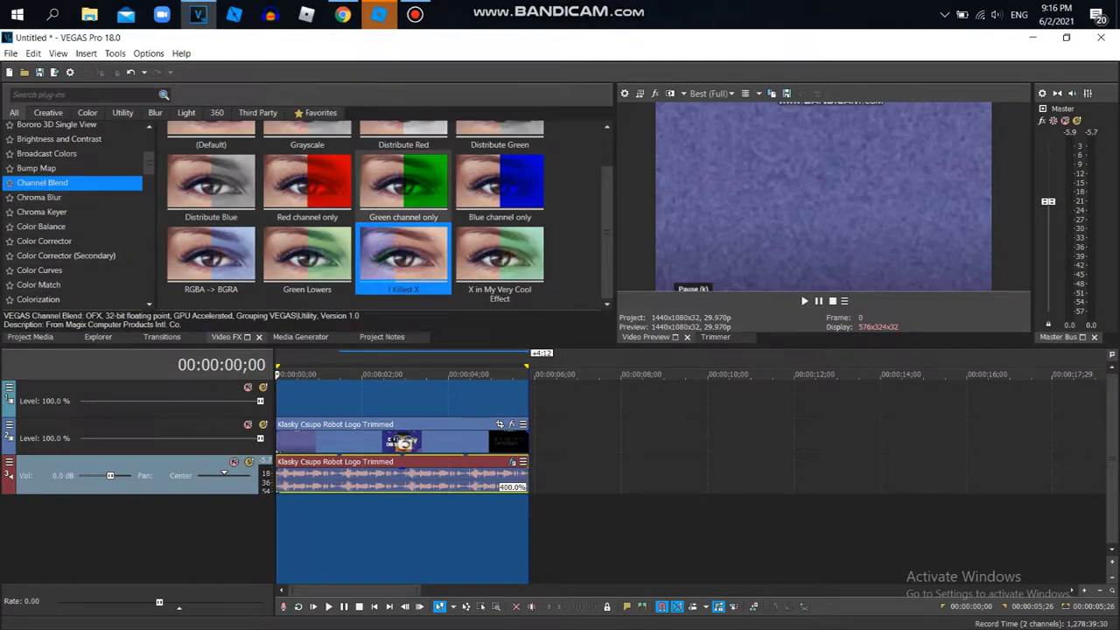
pyautogui.moveTo(306, 186); pyautogui.dragTo(350, 440)
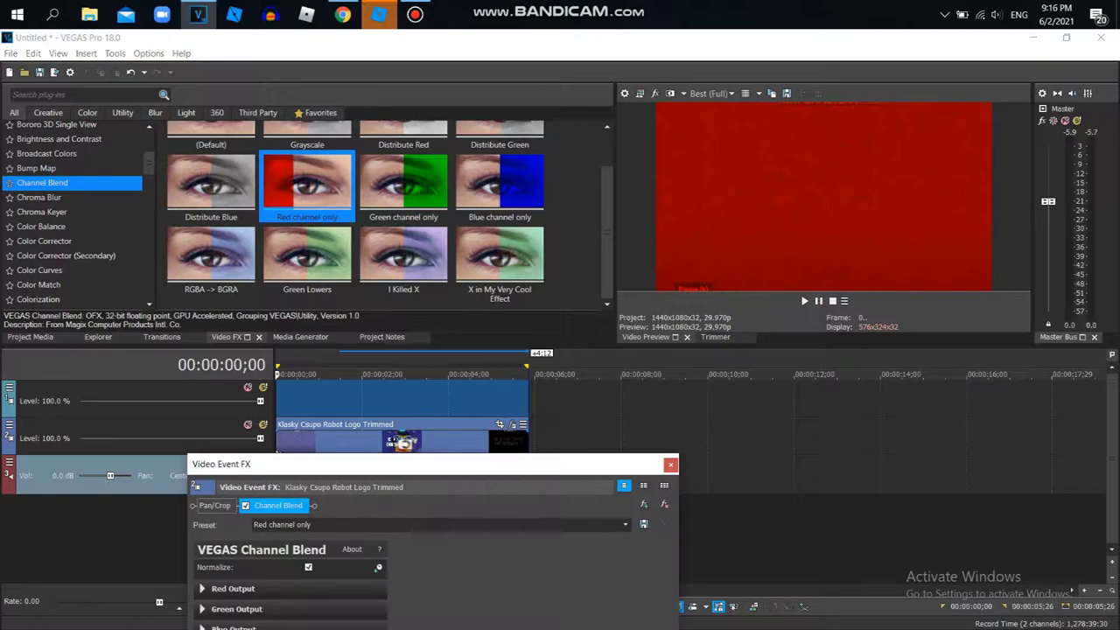
pyautogui.click(350, 440)
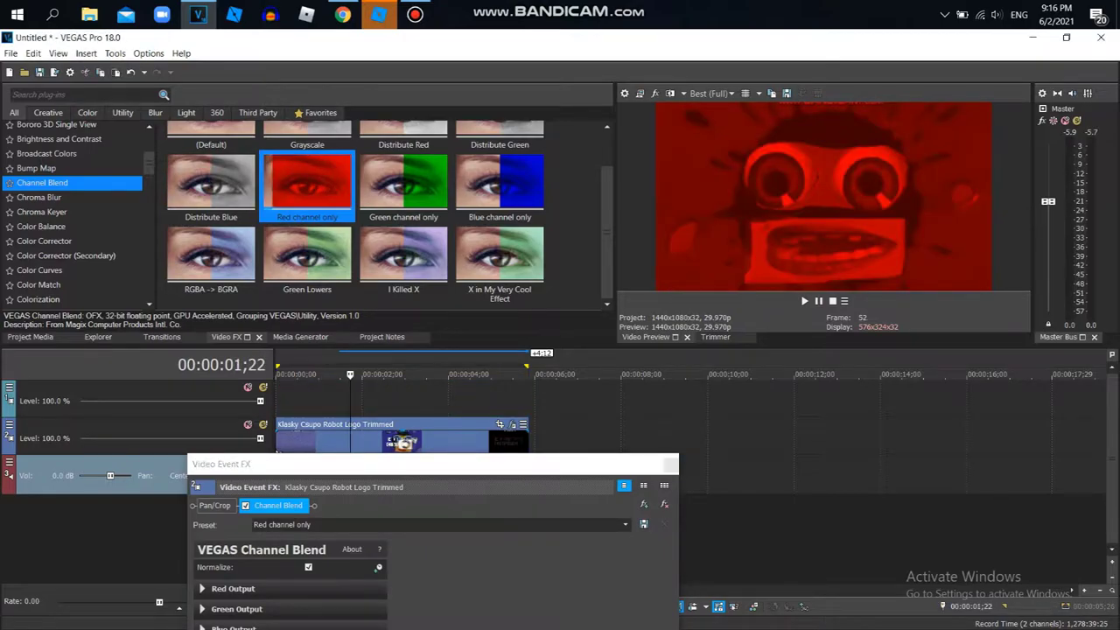
pyautogui.moveTo(195, 466); pyautogui.dragTo(165, 272)
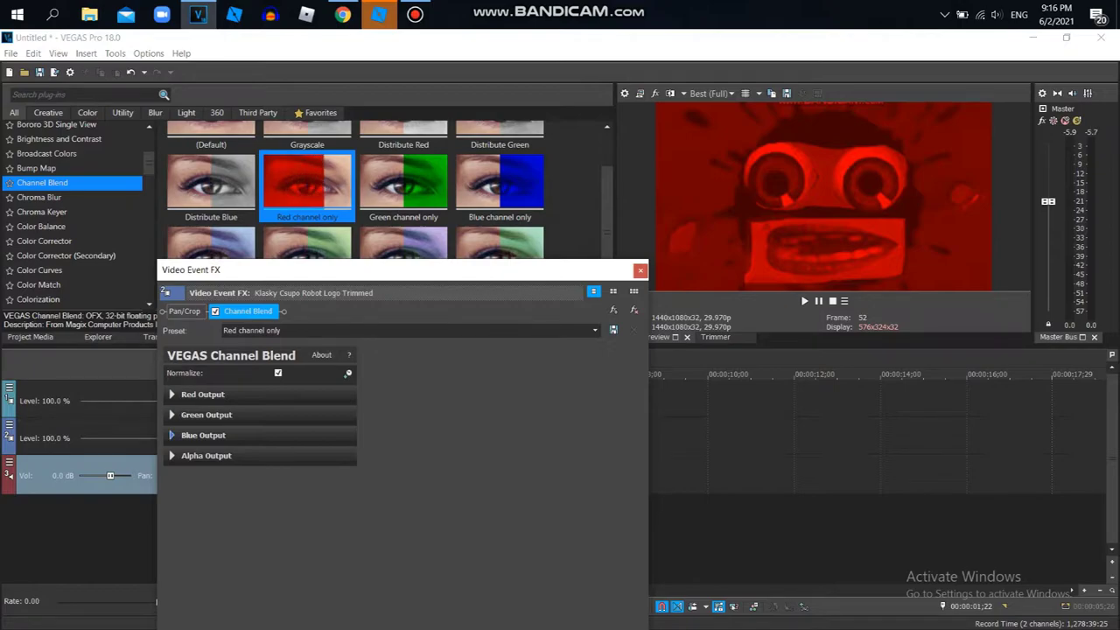
# Step: Expand Channel Blend's Red, Green and Blue Output settings, and set Red Output's green, blue and alpha channel weightings to 0
pyautogui.click(173, 435)
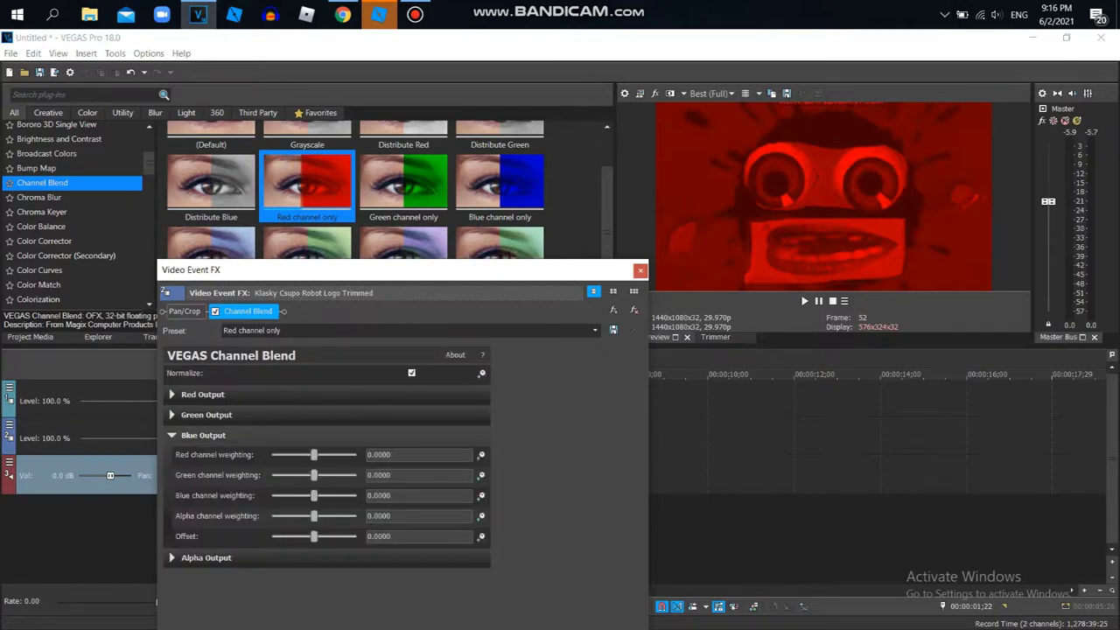
pyautogui.click(173, 415)
pyautogui.click(173, 395)
pyautogui.moveTo(228, 270); pyautogui.dragTo(212, 88)
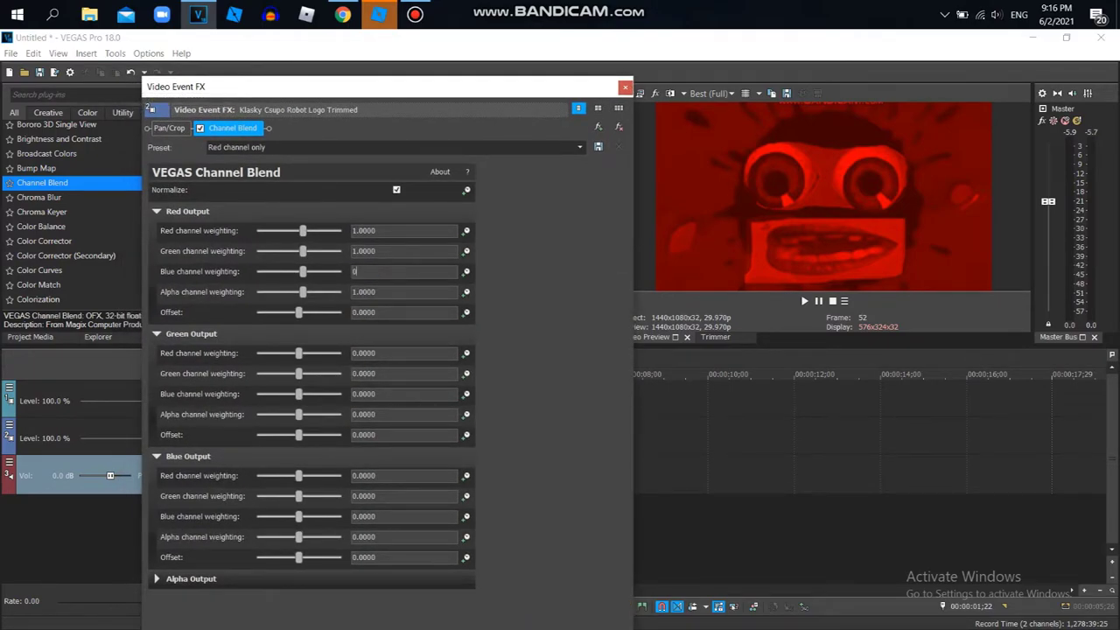
pyautogui.press('Tab')
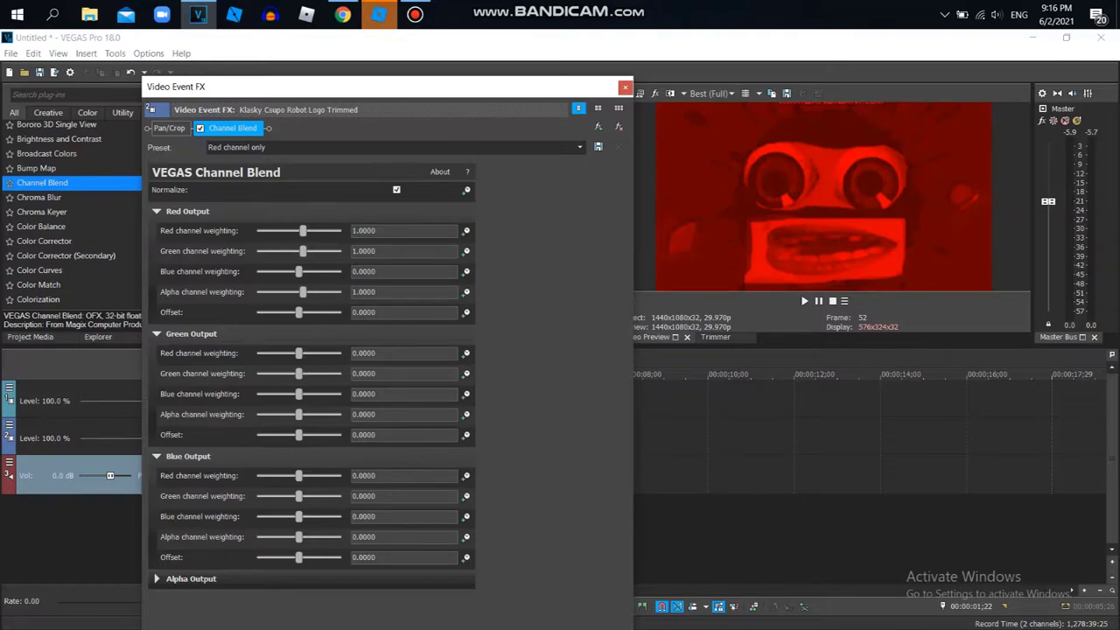
pyautogui.press('Tab')
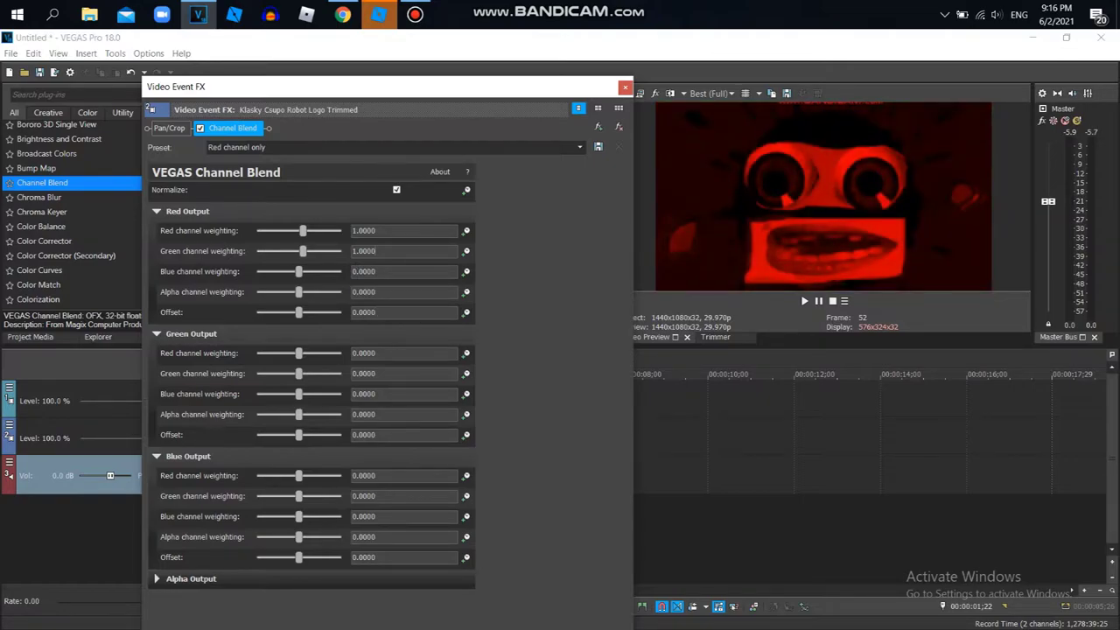
pyautogui.write('0')
pyautogui.press('Tab')
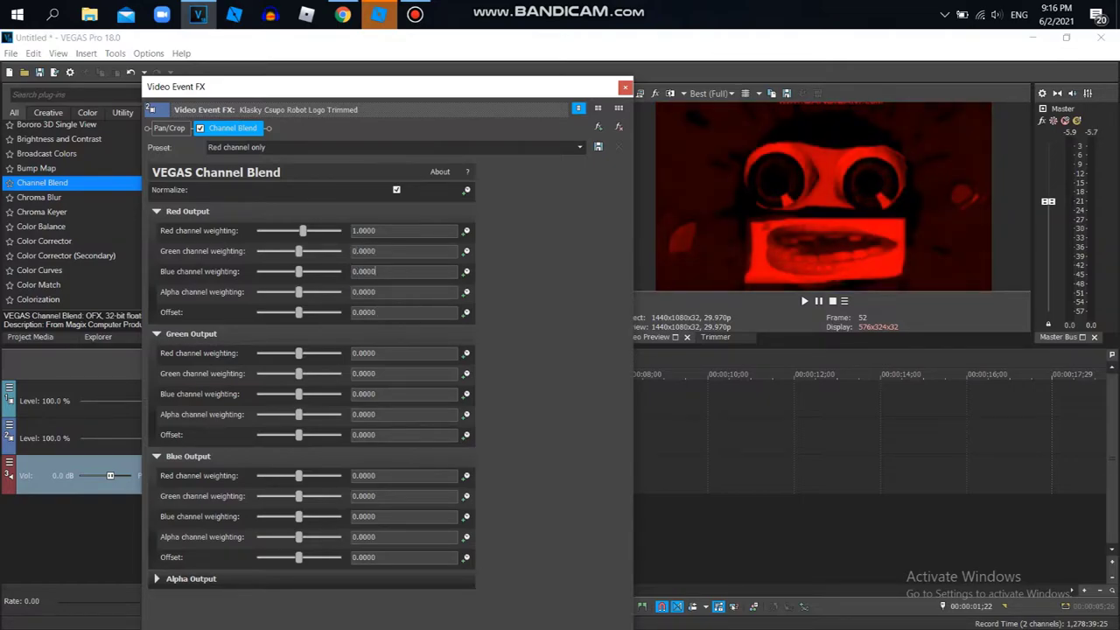
# Step: Try a blue channel weighting of 1 in Red Output, and return it to 0
pyautogui.write('1')
pyautogui.press('Tab')
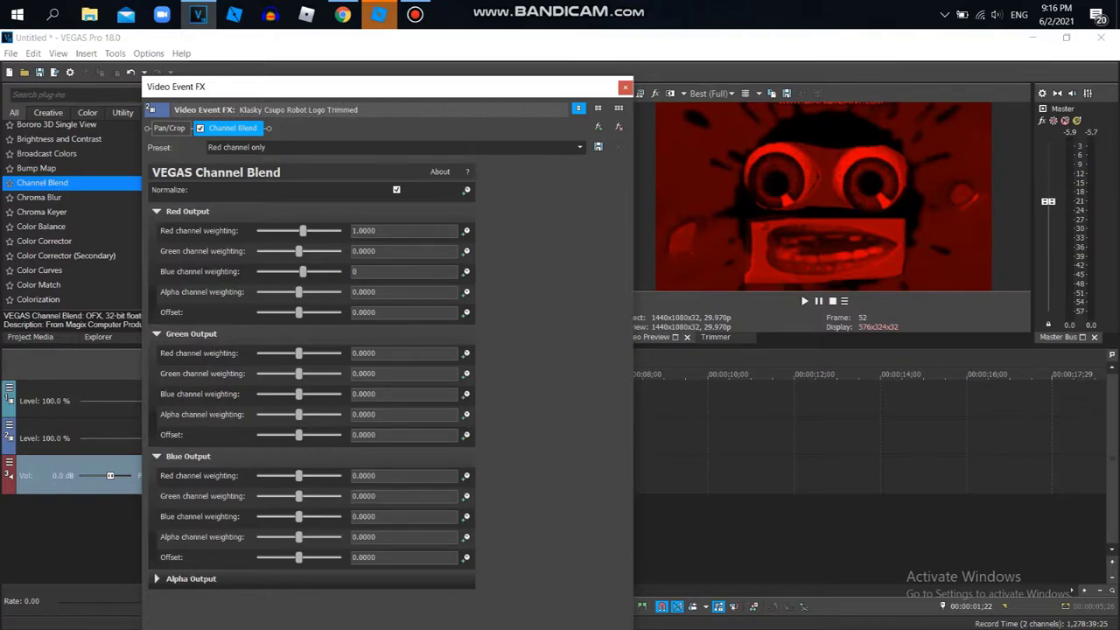
pyautogui.write('0')
pyautogui.press('Tab')
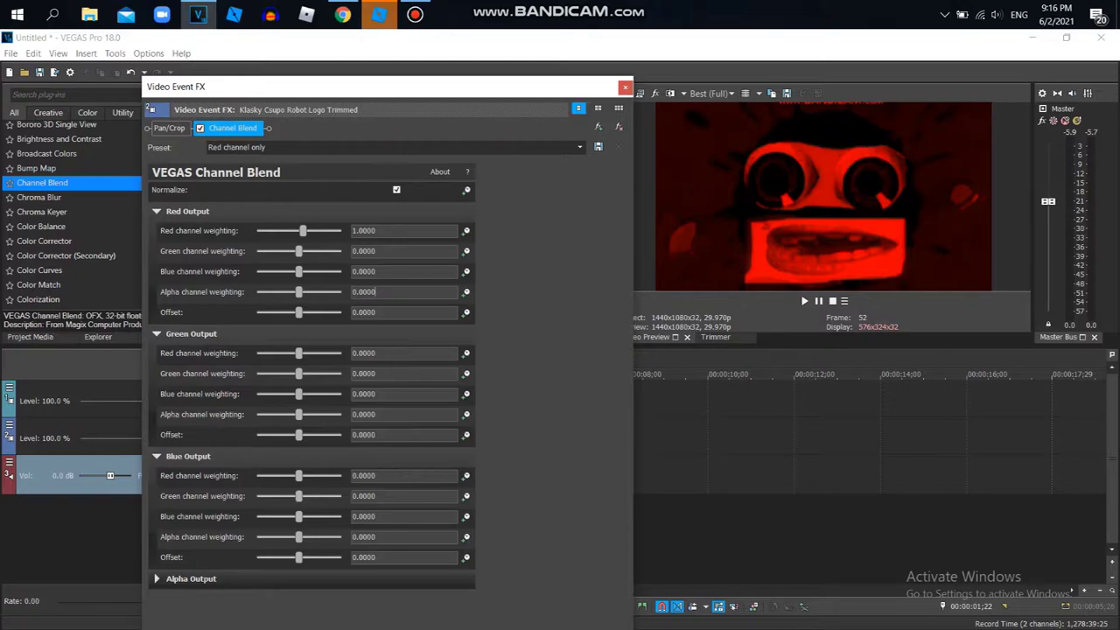
# Step: Set Red Output's green channel weighting to 1 and its alpha channel weighting to 0
pyautogui.write('1')
pyautogui.press('Tab')
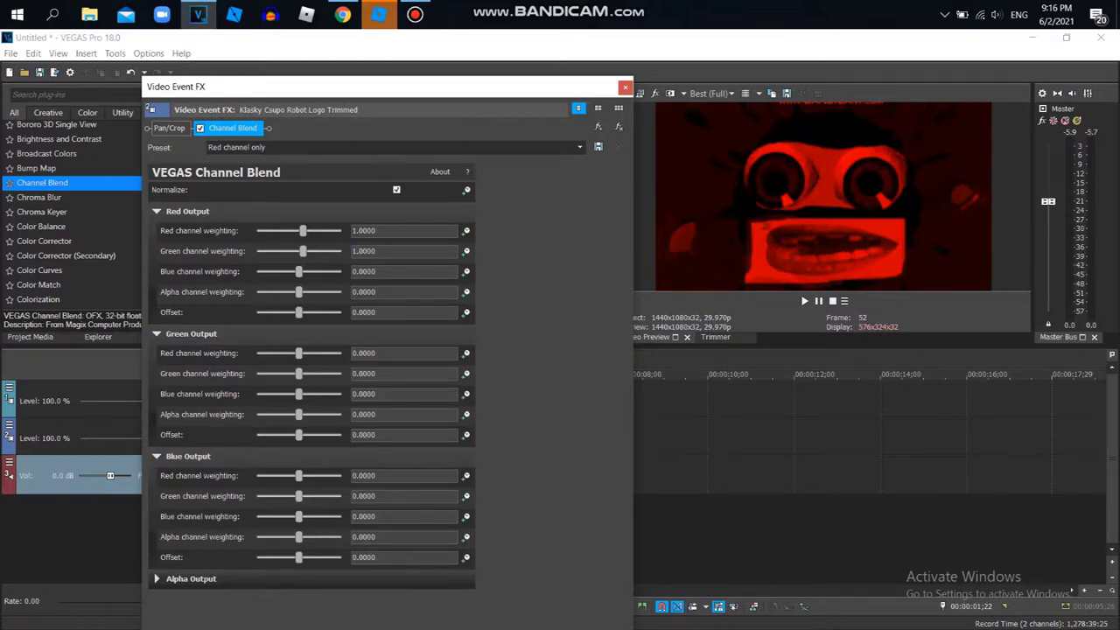
pyautogui.press('Tab')
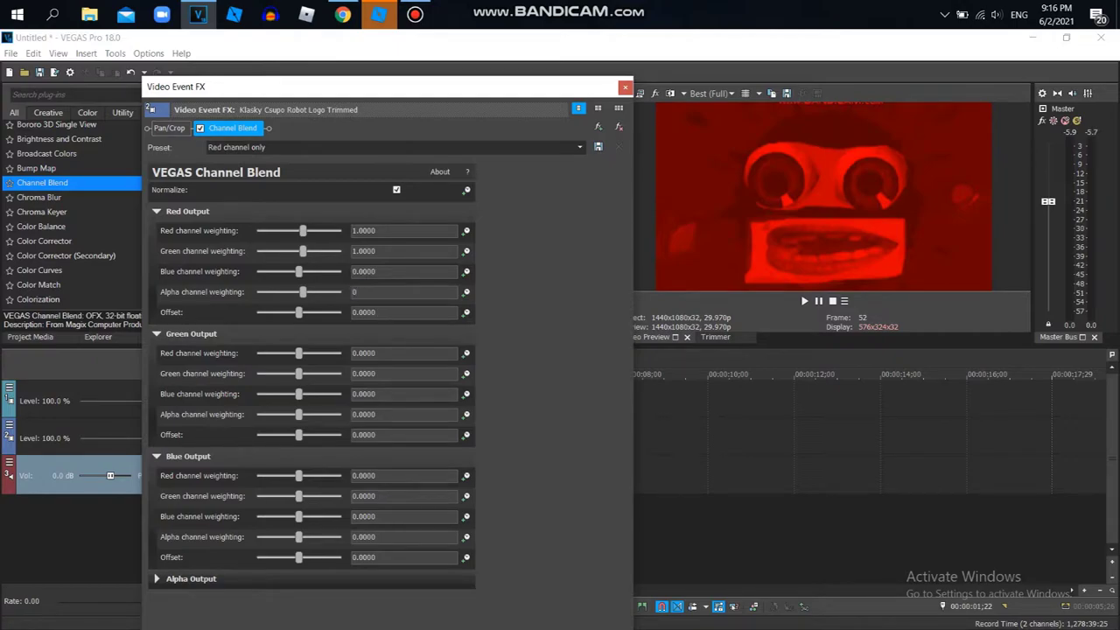
pyautogui.write('0')
pyautogui.press('Tab')
# Step: Try a red channel weighting of 1 in Green Output, and return it to 0
pyautogui.press('Tab')
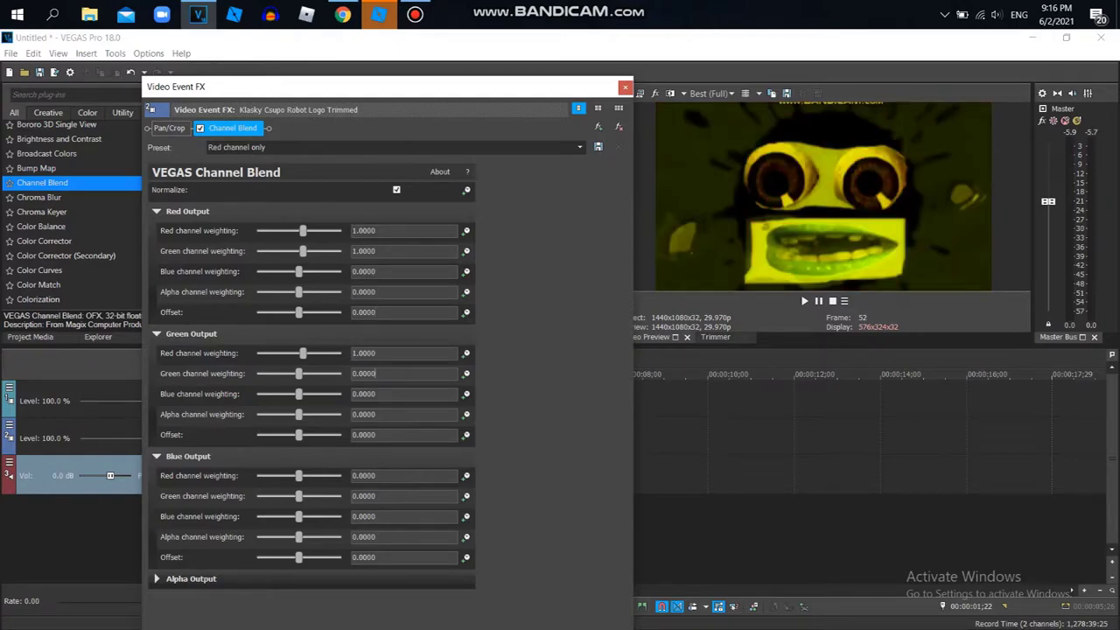
pyautogui.write('0')
pyautogui.press('Tab')
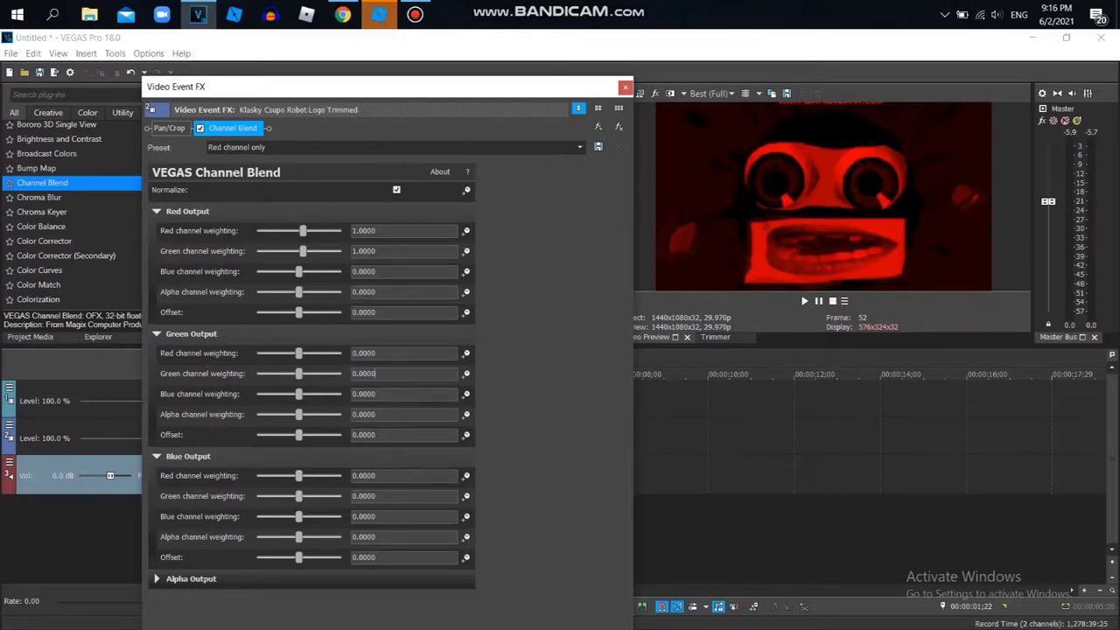
# Step: Set Red Output's blue channel weighting to 1 and its alpha channel weighting to 0
pyautogui.moveTo(175, 86); pyautogui.dragTo(189, 131)
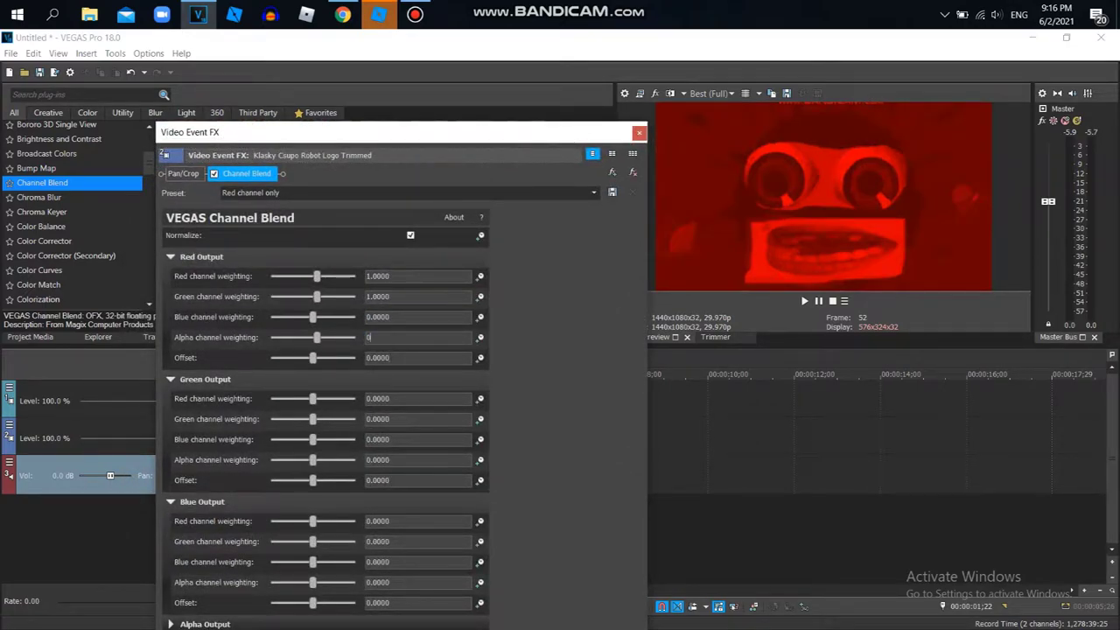
pyautogui.moveTo(391, 317); pyautogui.dragTo(386, 317)
pyautogui.click(391, 338)
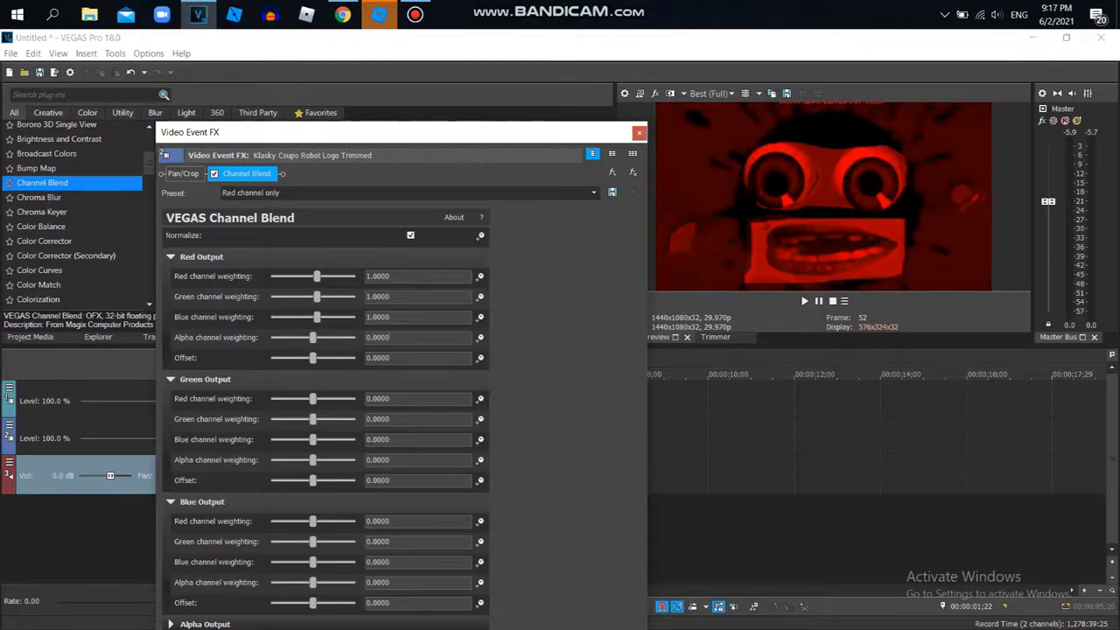
# Step: Disable Channel Blend and add Brightness and Contrast with the Brighter, More Contrast preset to the video event
pyautogui.moveTo(207, 132); pyautogui.dragTo(257, 361)
pyautogui.moveTo(148, 164); pyautogui.dragTo(149, 161)
pyautogui.scroll(3, 70, 174)
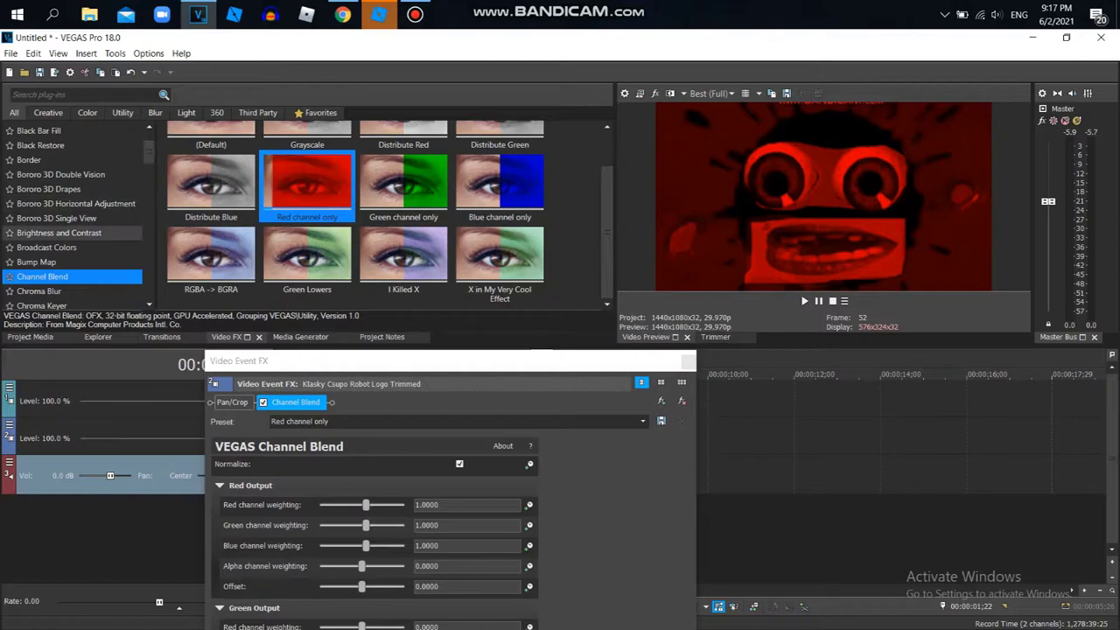
pyautogui.scroll(-1, 70, 183)
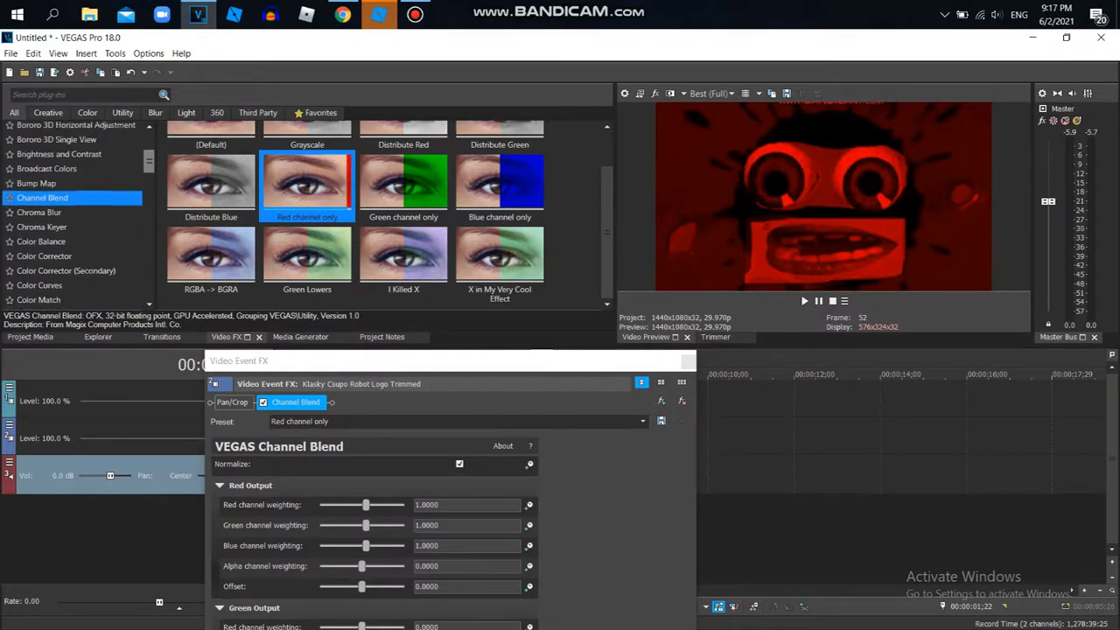
pyautogui.click(61, 183)
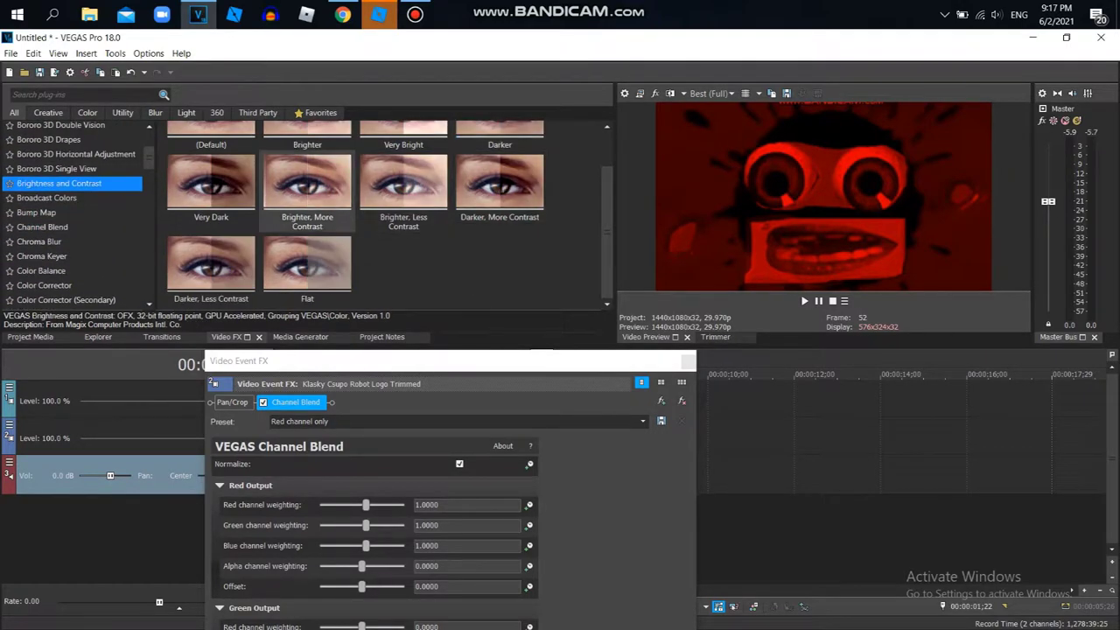
pyautogui.click(263, 402)
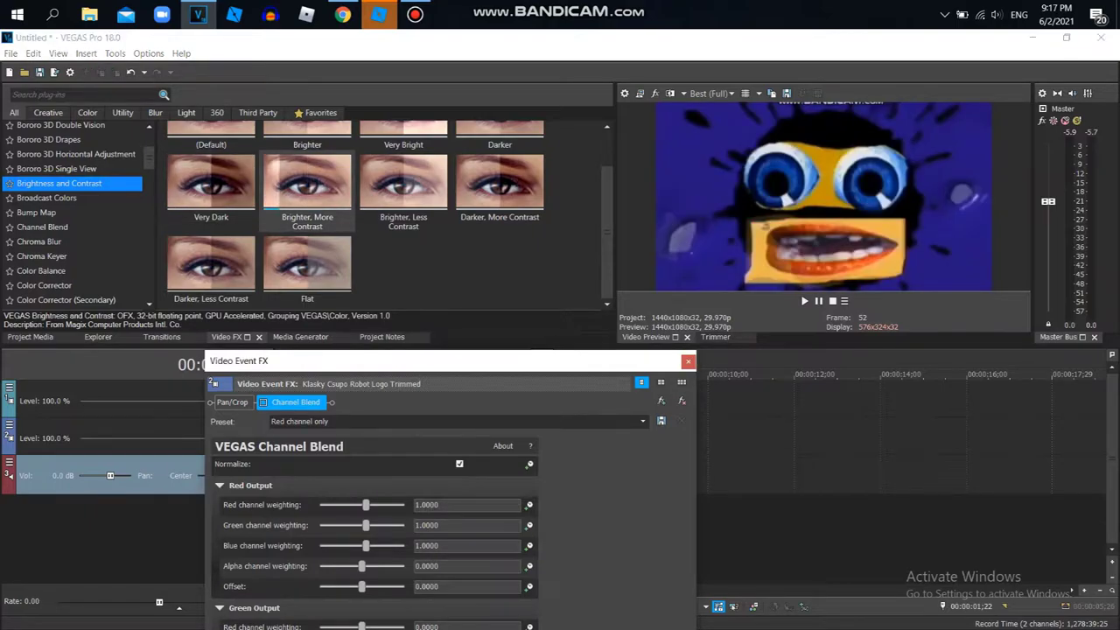
pyautogui.click(307, 186)
pyautogui.moveTo(307, 186); pyautogui.dragTo(295, 403)
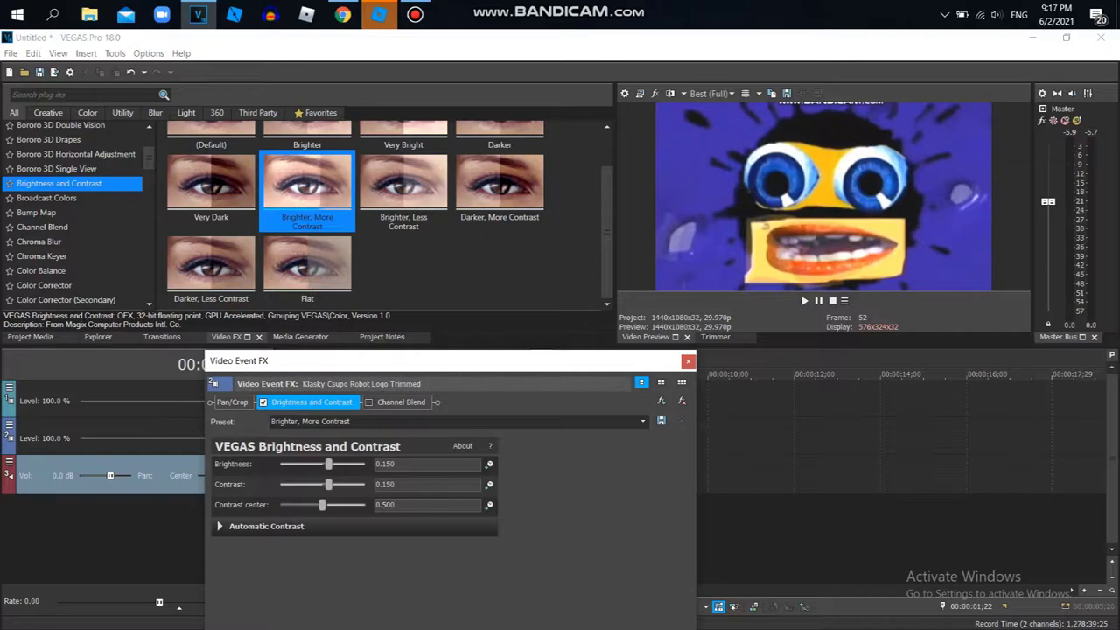
# Step: Change Brightness and Contrast to the Brighter, Less Contrast preset with contrast 0.275, and turn Channel Blend back on
pyautogui.click(681, 401)
pyautogui.doubleClick(403, 188)
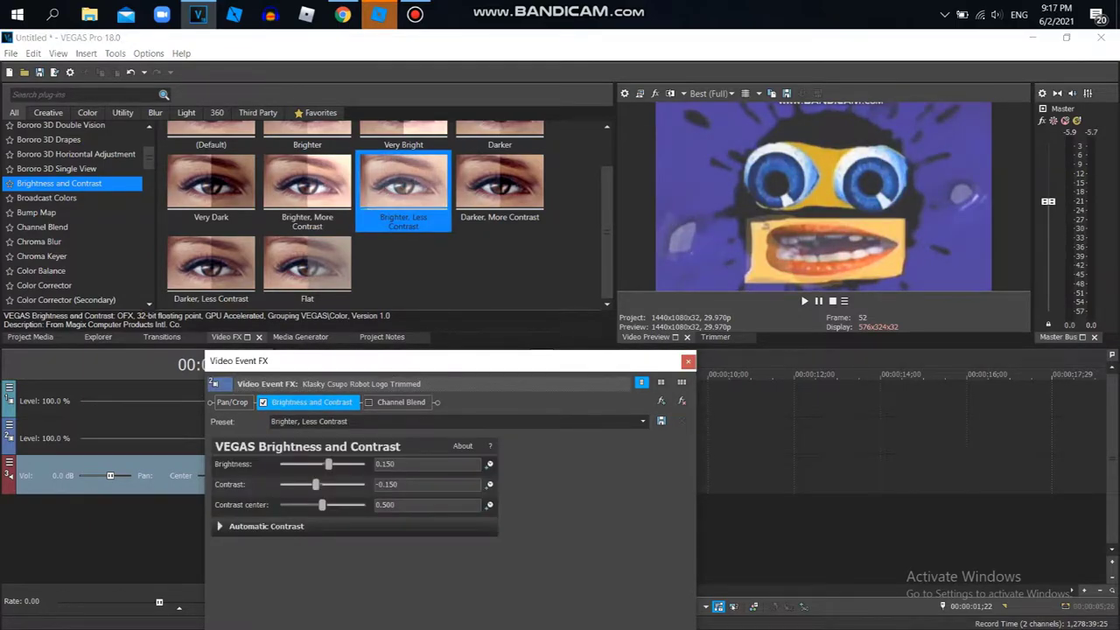
pyautogui.moveTo(315, 484); pyautogui.dragTo(386, 485)
pyautogui.write('0.275')
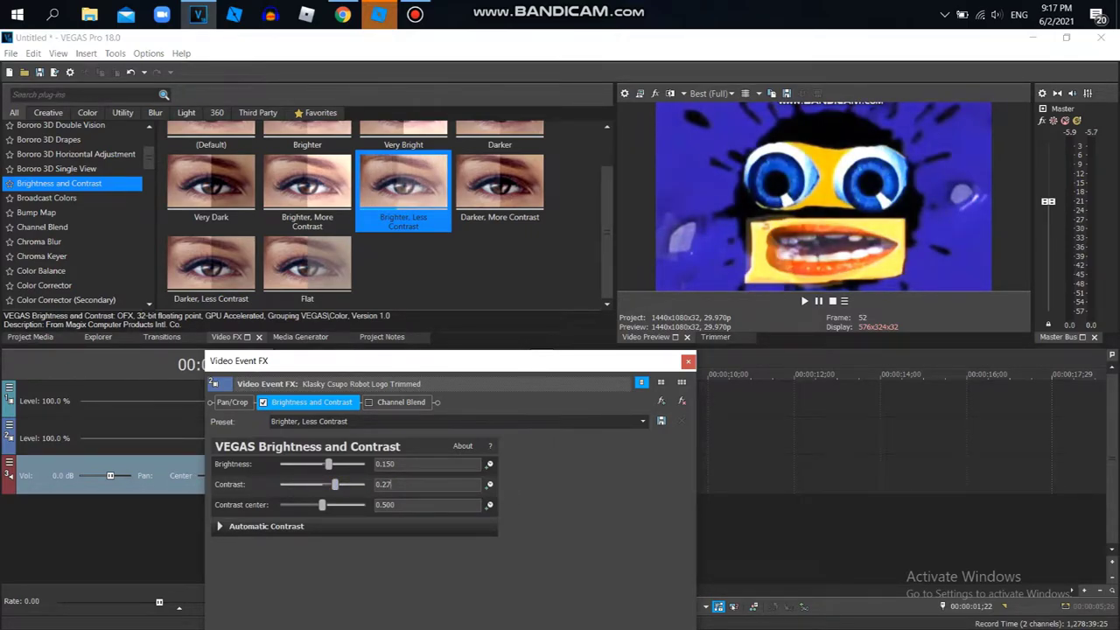
pyautogui.press('Tab')
pyautogui.moveTo(148, 158); pyautogui.dragTo(149, 205)
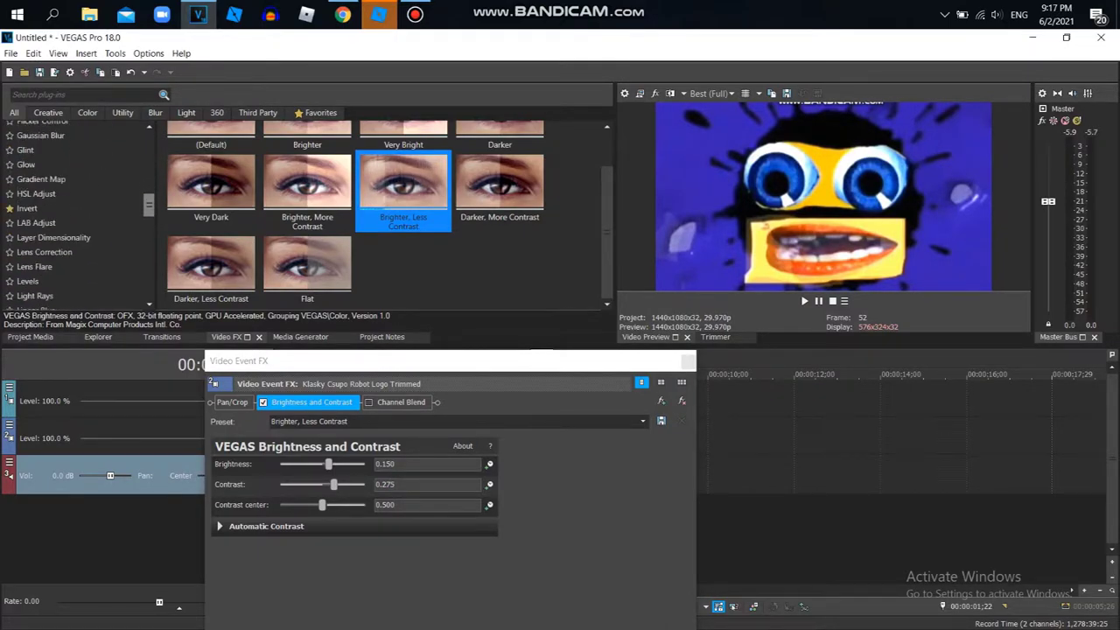
pyautogui.click(368, 402)
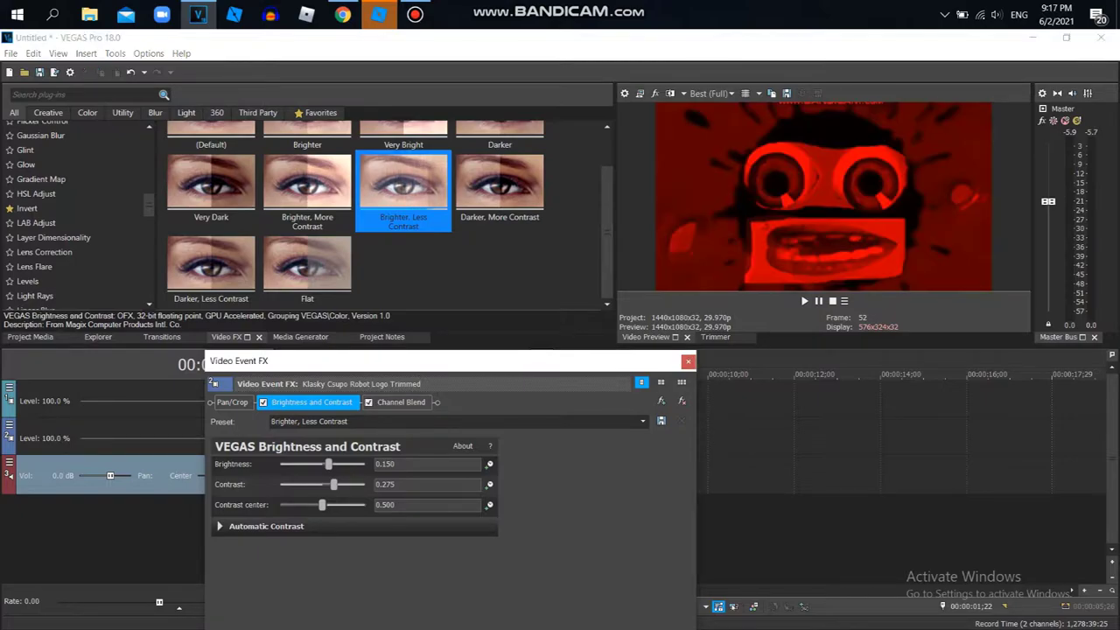
# Step: Try a second Brightness and Contrast after Channel Blend, using Brighter, Less Contrast with contrast 0.020, and remove it
pyautogui.moveTo(350, 360); pyautogui.dragTo(396, 422)
pyautogui.moveTo(606, 232); pyautogui.dragTo(606, 197)
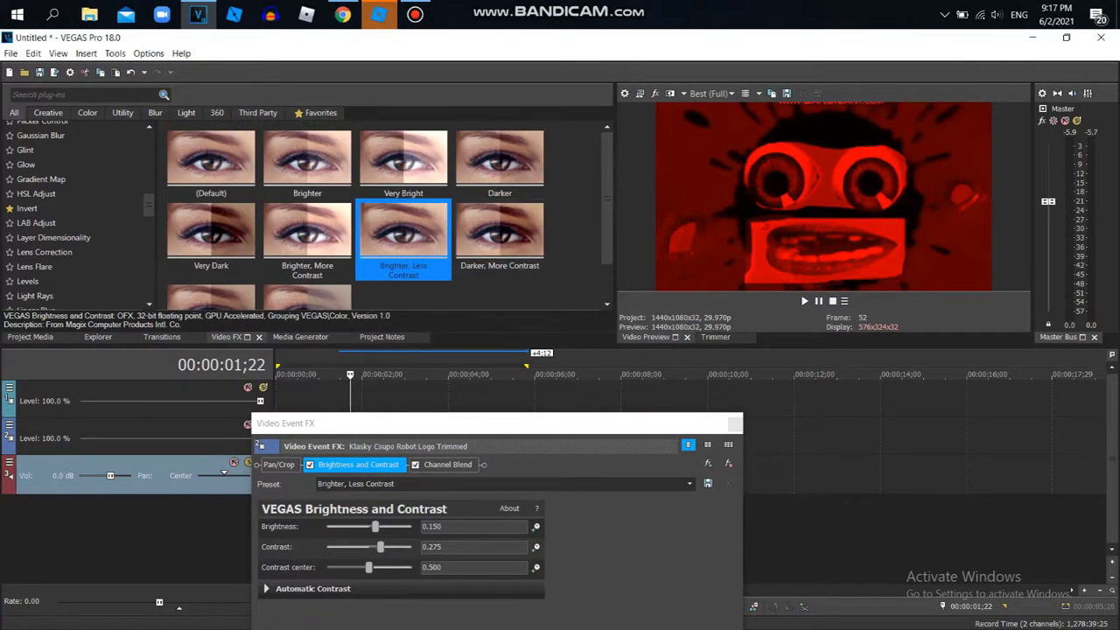
pyautogui.click(447, 464)
pyautogui.doubleClick(390, 215)
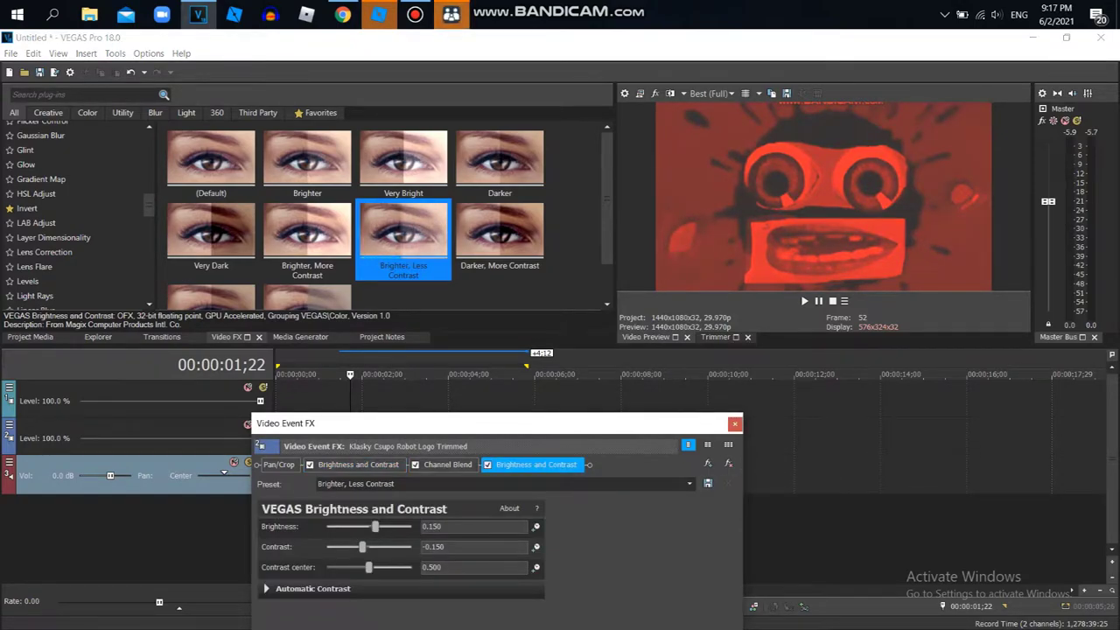
pyautogui.click(701, 214)
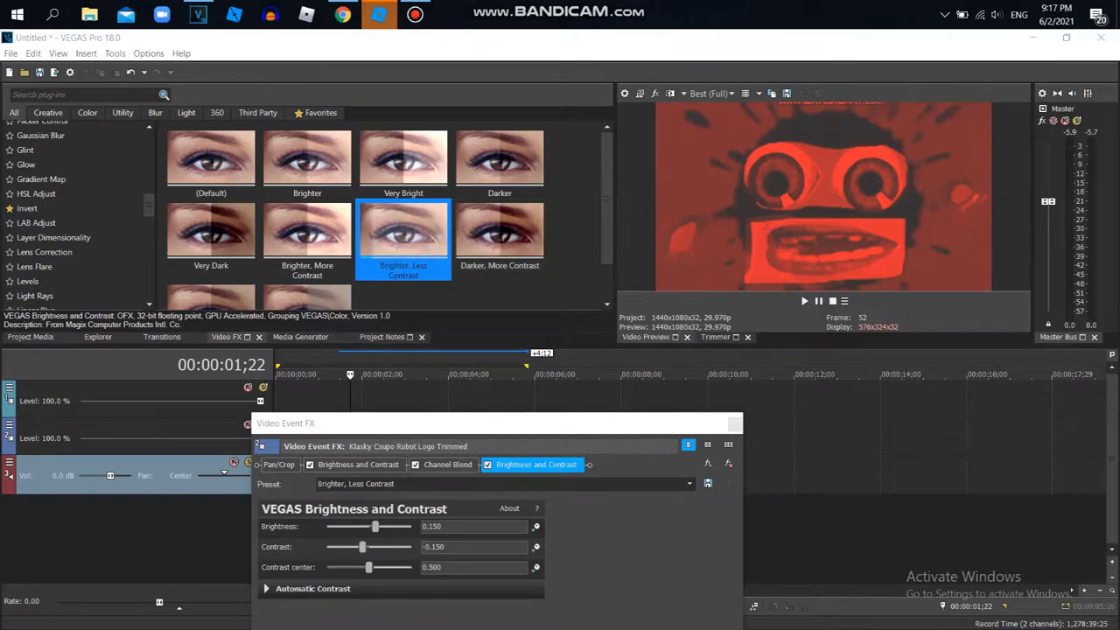
pyautogui.moveTo(362, 546)
pyautogui.mouseDown()
pyautogui.moveTo(380, 546)
pyautogui.moveTo(347, 546)
pyautogui.moveTo(362, 546)
pyautogui.mouseUp()
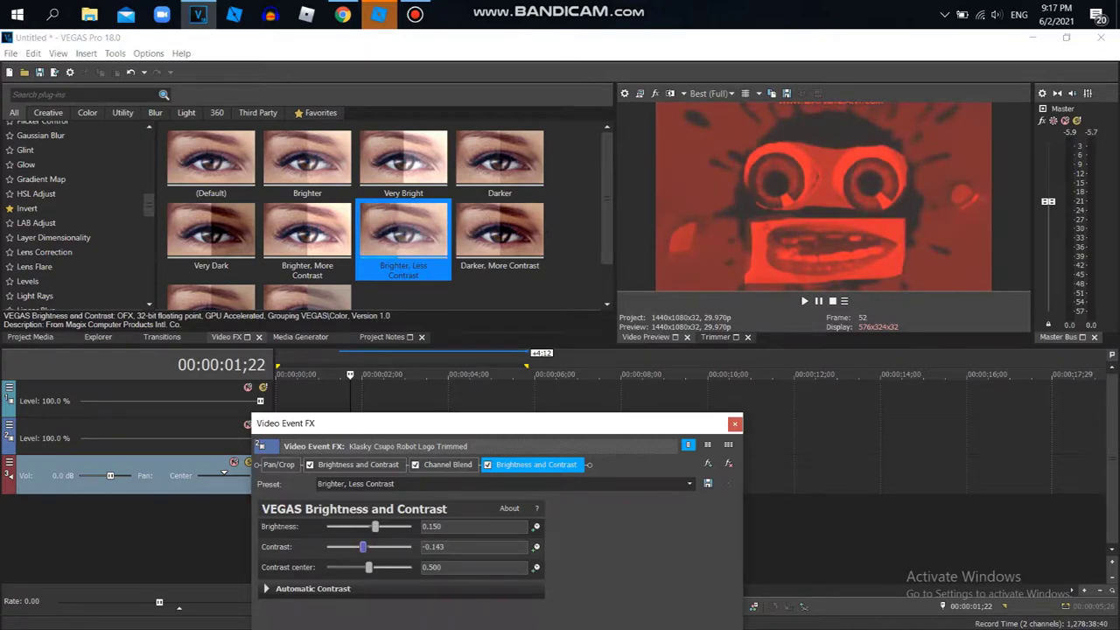
pyautogui.moveTo(363, 546)
pyautogui.mouseDown()
pyautogui.moveTo(411, 546)
pyautogui.moveTo(370, 546)
pyautogui.mouseUp()
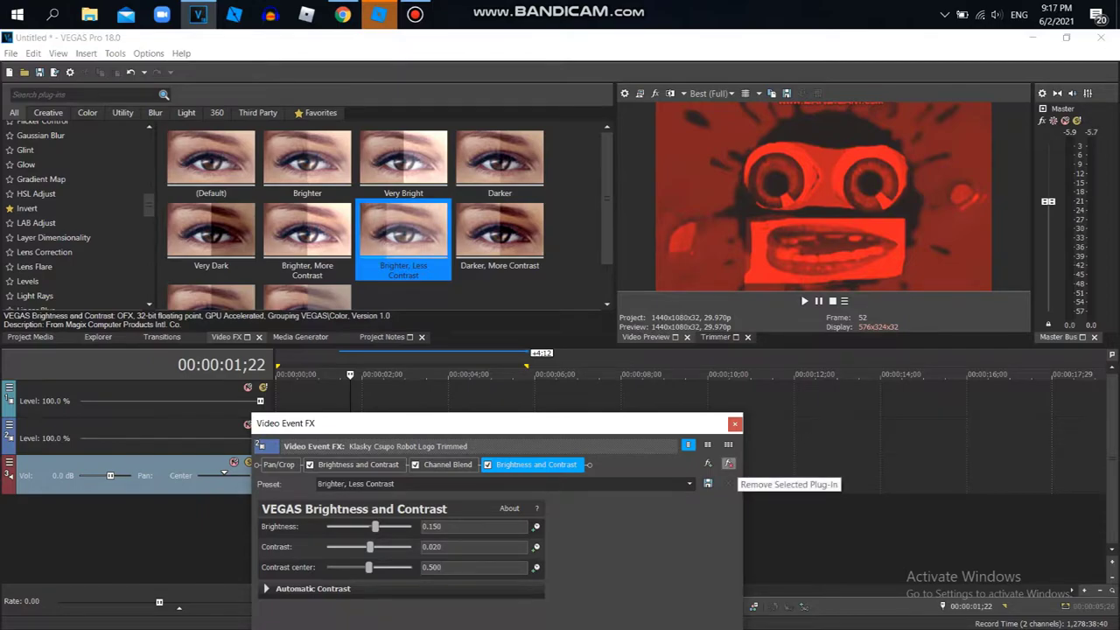
pyautogui.click(729, 464)
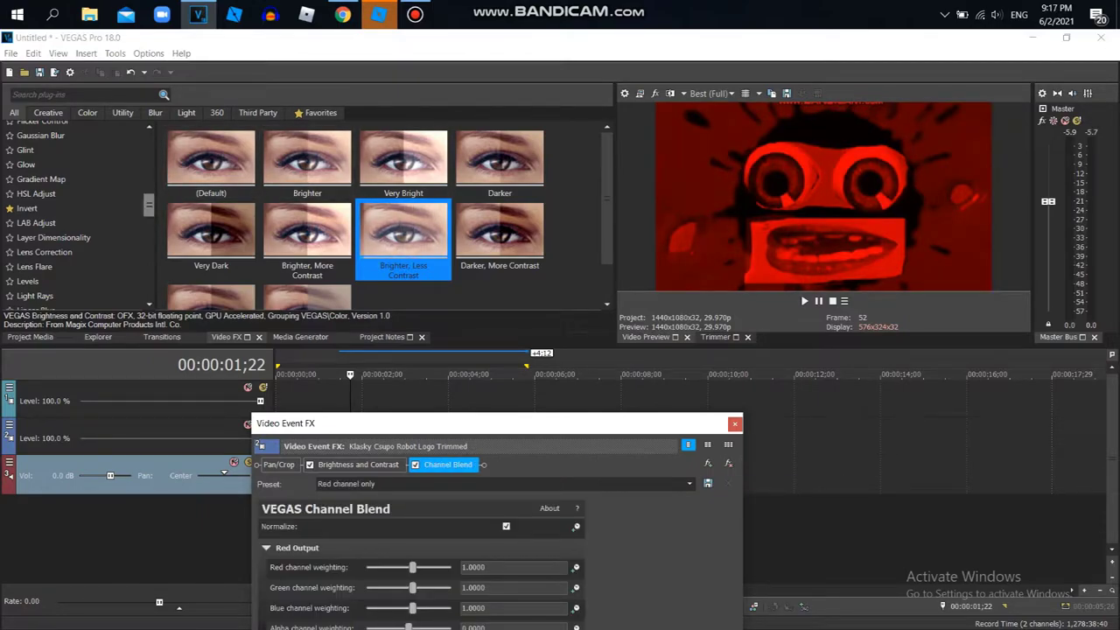
# Step: Add Gradient Map with the Reset to None preset after Channel Blend, and make its first gradient point white
pyautogui.click(42, 179)
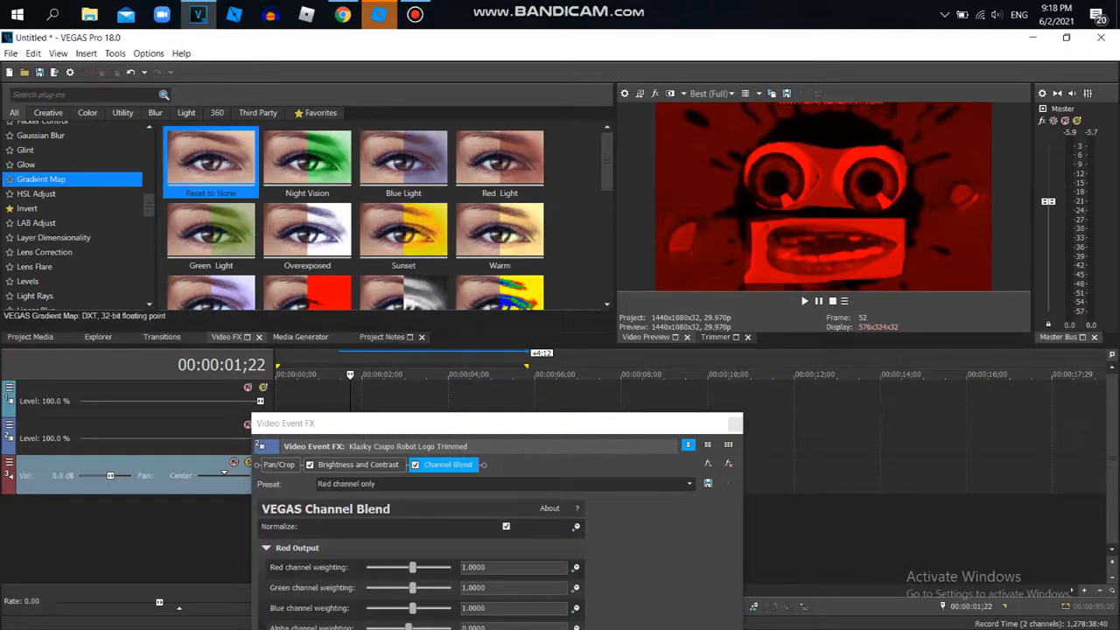
pyautogui.moveTo(211, 162); pyautogui.dragTo(412, 530)
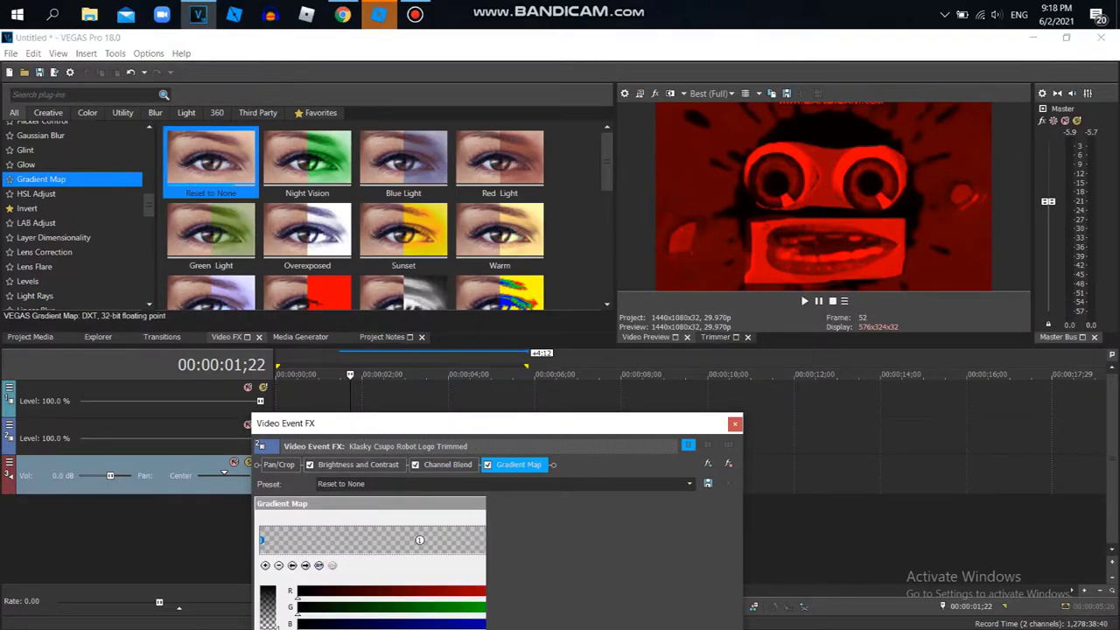
pyautogui.moveTo(350, 423); pyautogui.dragTo(249, 245)
pyautogui.moveTo(224, 472); pyautogui.dragTo(218, 456)
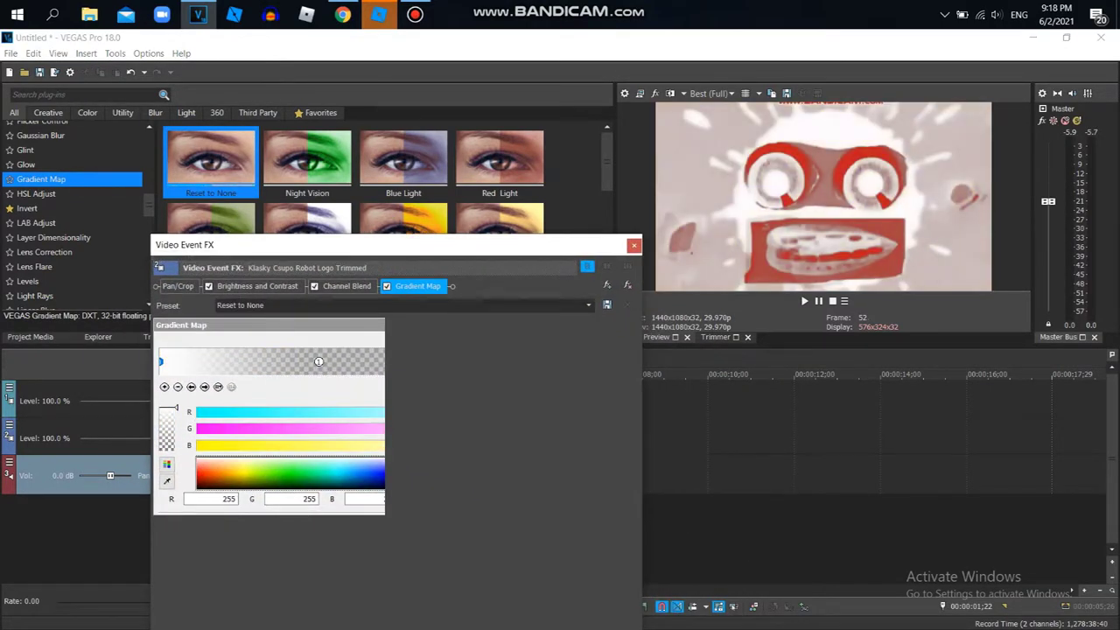
# Step: Place Gradient Map's white point toward the middle, keep the transparent black point at the start, and add a point between them
pyautogui.moveTo(160, 361)
pyautogui.mouseDown()
pyautogui.moveTo(402, 362)
pyautogui.moveTo(161, 361)
pyautogui.mouseUp()
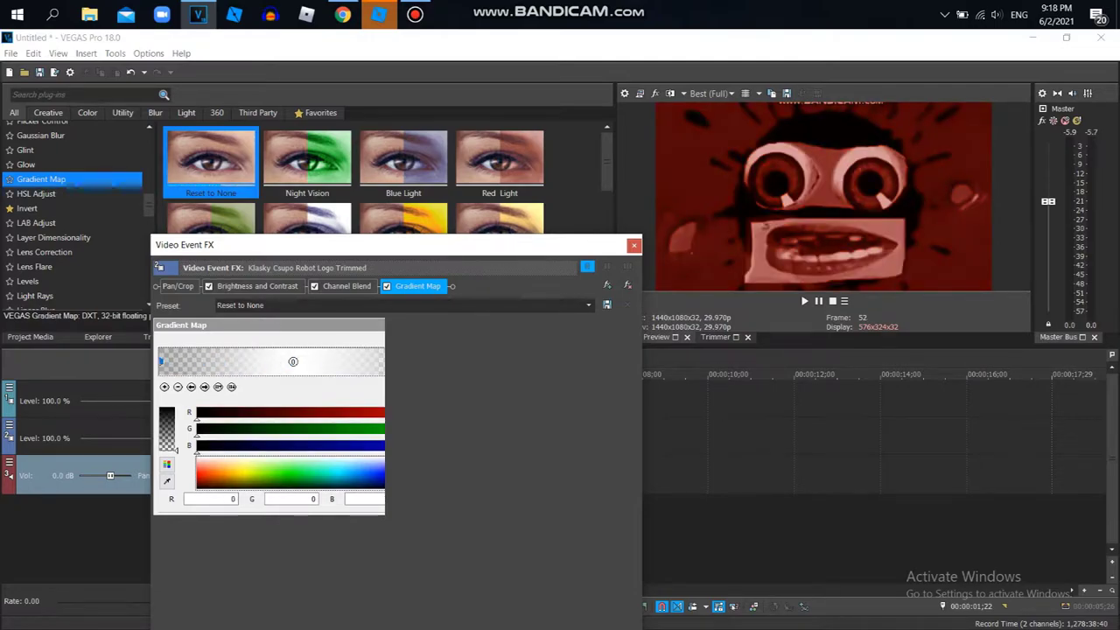
pyautogui.moveTo(317, 361); pyautogui.dragTo(255, 361)
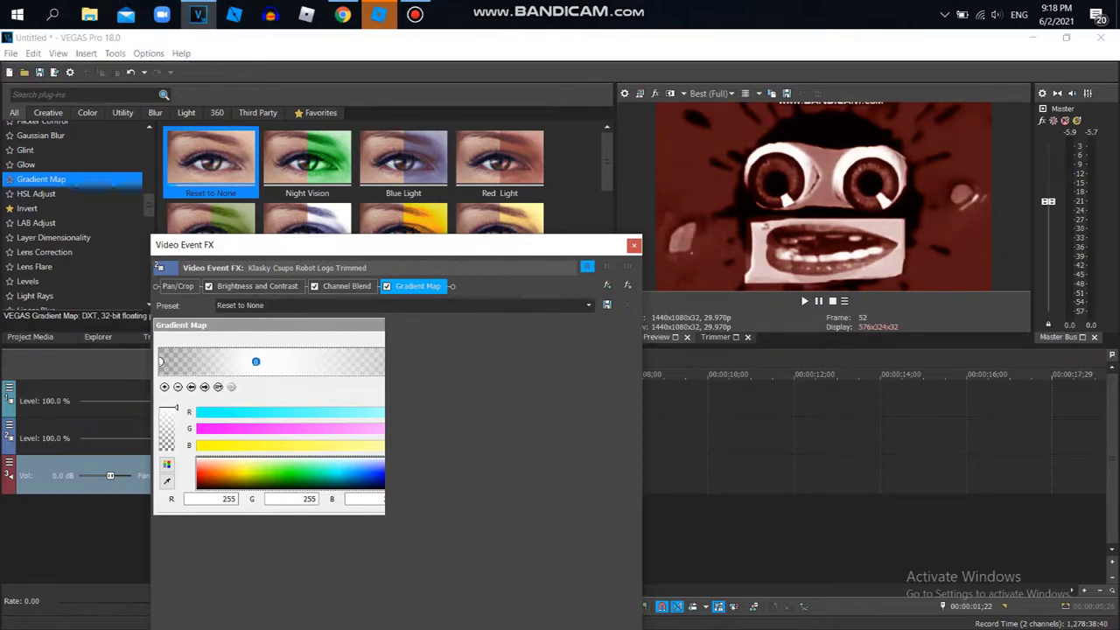
pyautogui.click(161, 361)
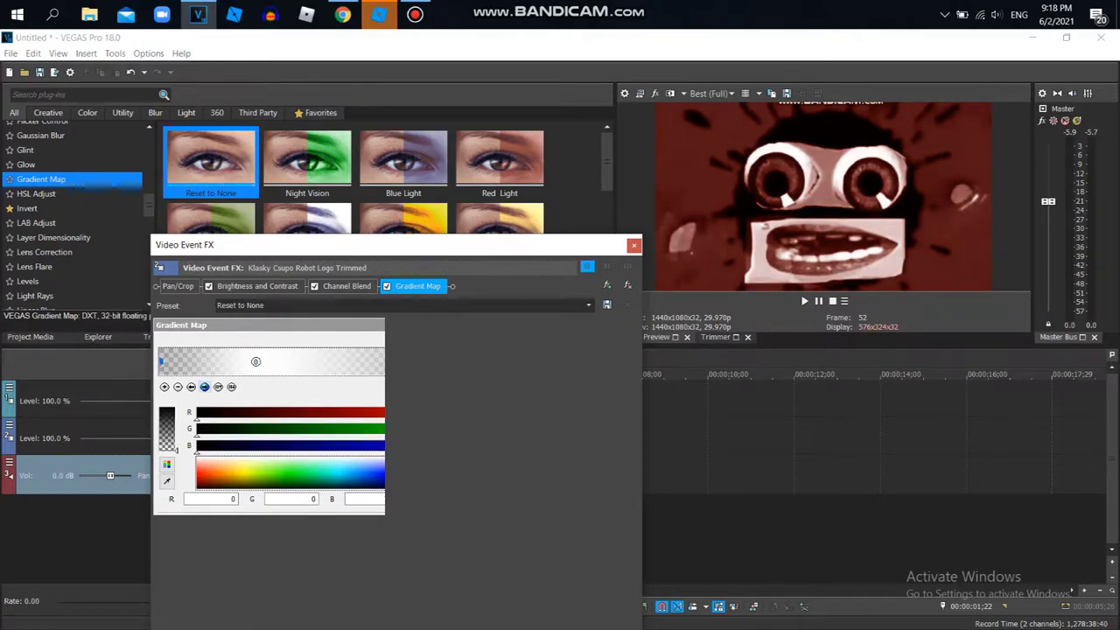
pyautogui.click(205, 387)
pyautogui.click(204, 387)
pyautogui.click(164, 387)
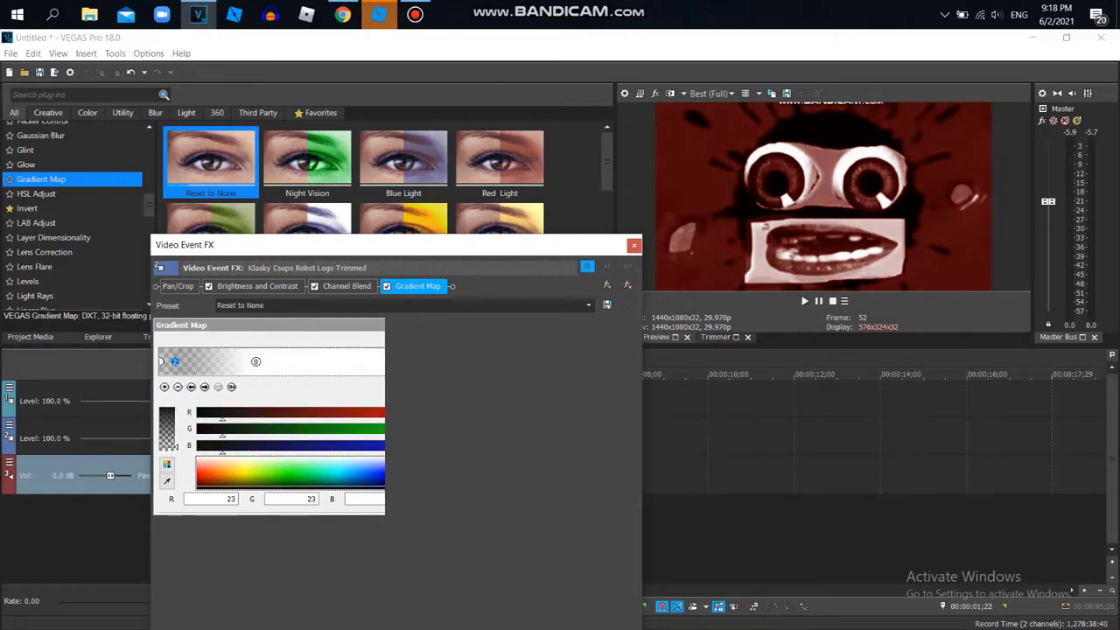
# Step: Move Gradient Map's dark point beyond the white point, shift the white point further along, and keep the transparent point at the start
pyautogui.moveTo(174, 362); pyautogui.dragTo(295, 362)
pyautogui.moveTo(161, 362); pyautogui.dragTo(204, 361)
pyautogui.moveTo(295, 361); pyautogui.dragTo(341, 362)
pyautogui.moveTo(255, 361); pyautogui.dragTo(313, 362)
pyautogui.moveTo(204, 361); pyautogui.dragTo(159, 362)
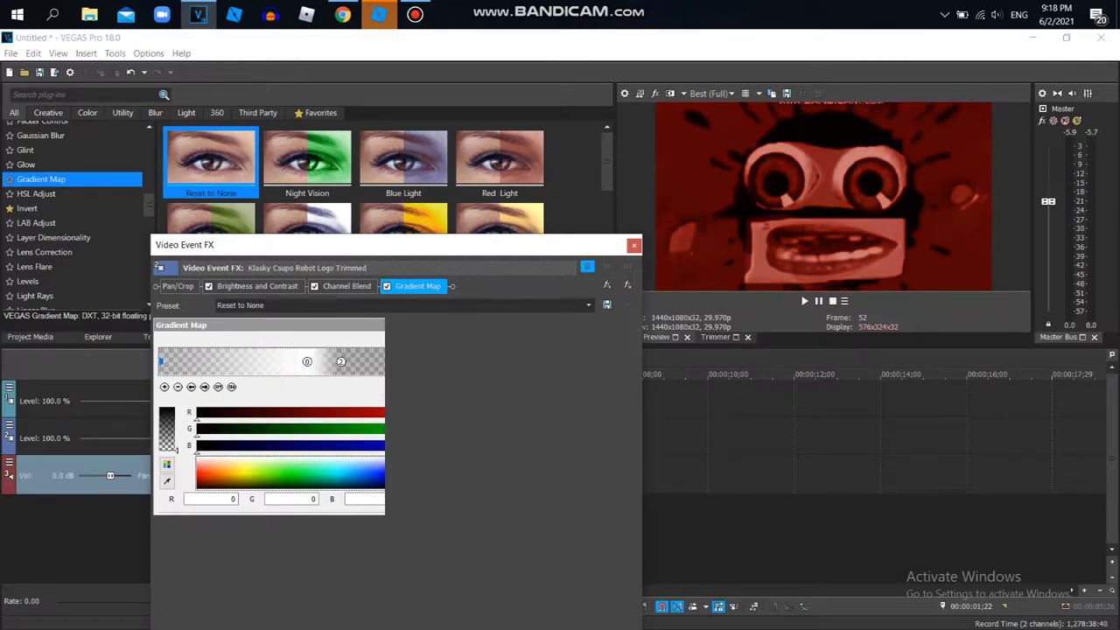
# Step: Bring Gradient Map's three points closer together, with the white point between the two dark points
pyautogui.moveTo(307, 362)
pyautogui.mouseDown()
pyautogui.moveTo(291, 362)
pyautogui.moveTo(363, 361)
pyautogui.moveTo(325, 361)
pyautogui.mouseUp()
pyautogui.click(160, 362)
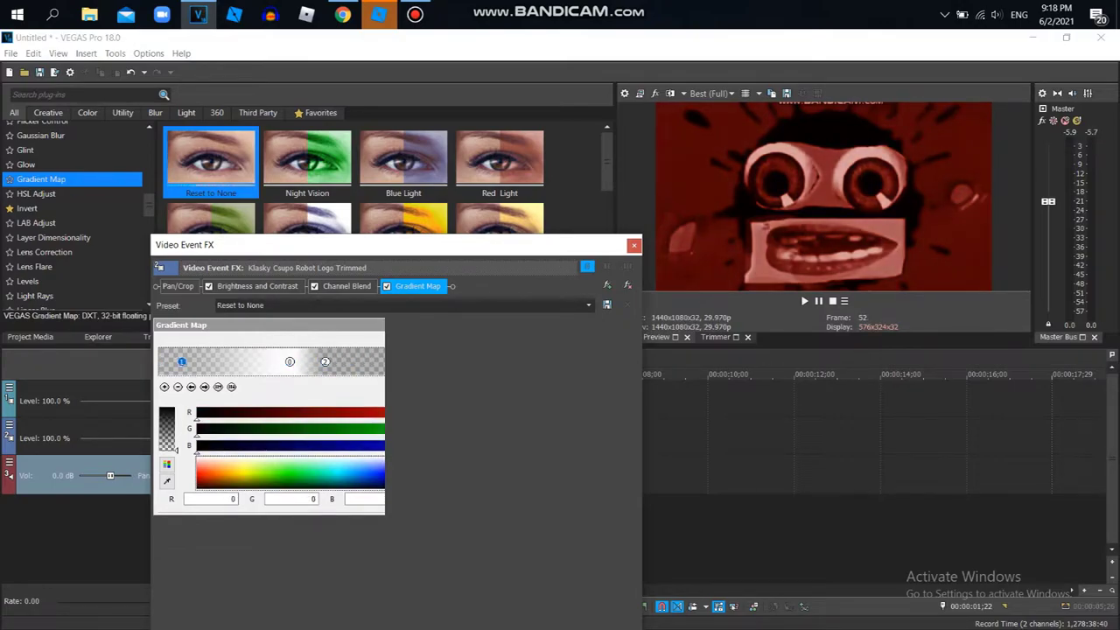
pyautogui.moveTo(160, 361); pyautogui.dragTo(216, 362)
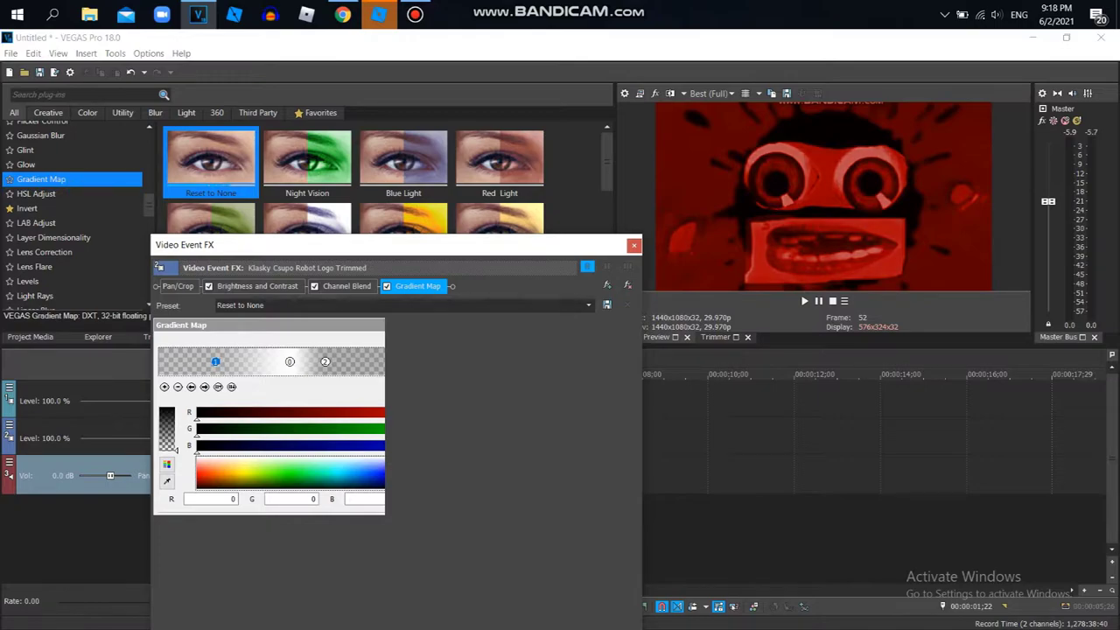
pyautogui.moveTo(289, 362); pyautogui.dragTo(276, 362)
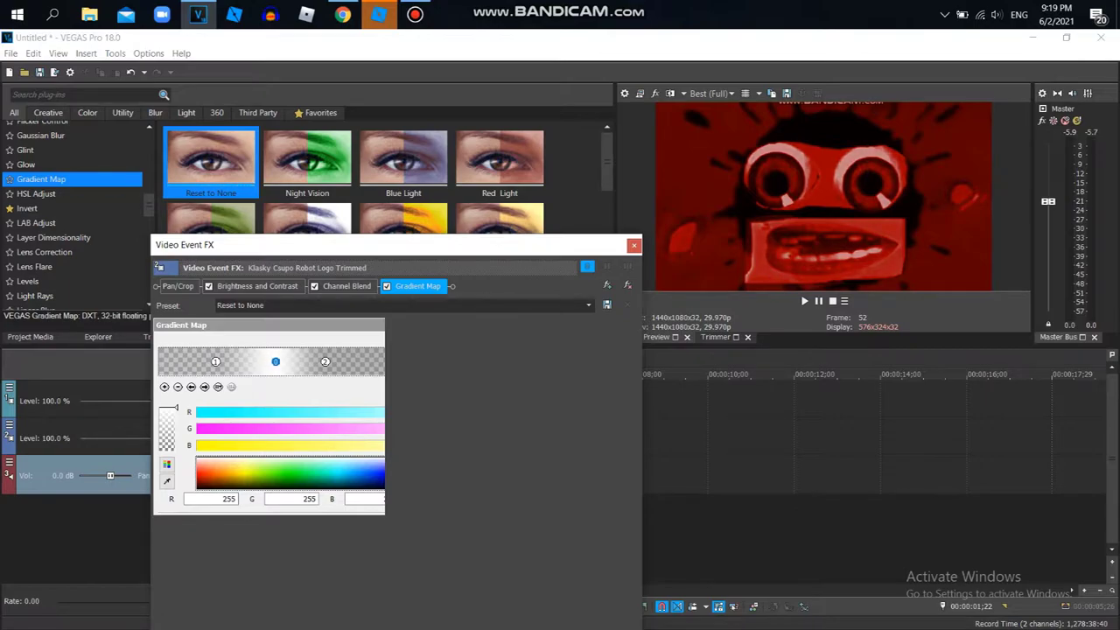
# Step: Add Color Corrector (Secondary) with the Desaturate All but Reds preset after Gradient Map
pyautogui.moveTo(210, 245); pyautogui.dragTo(240, 346)
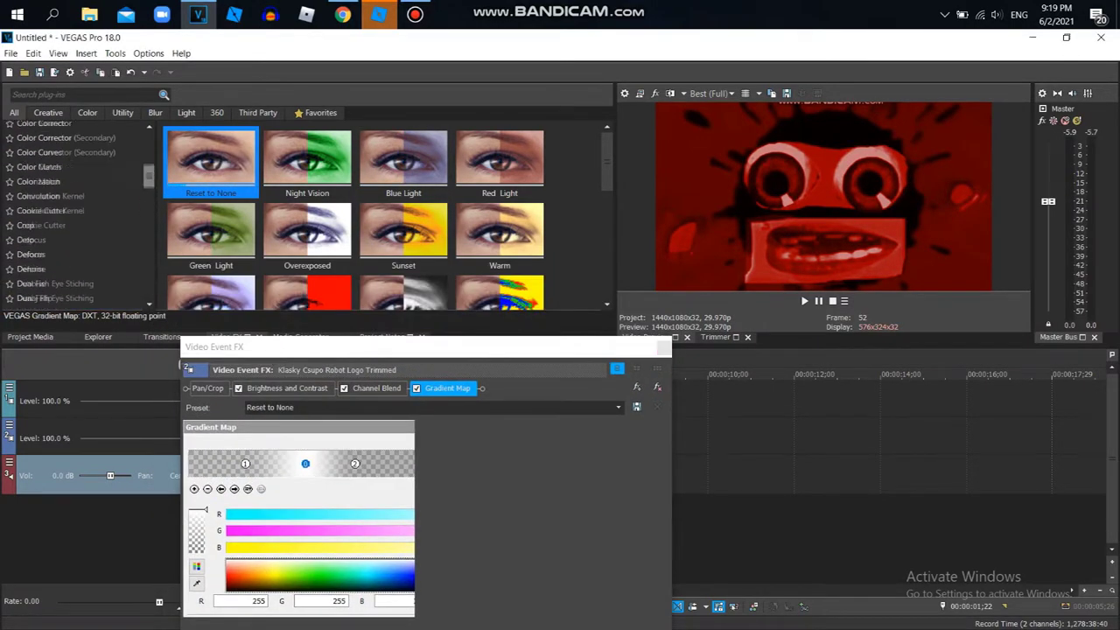
pyautogui.moveTo(149, 176); pyautogui.dragTo(148, 174)
pyautogui.click(67, 167)
pyautogui.click(403, 162)
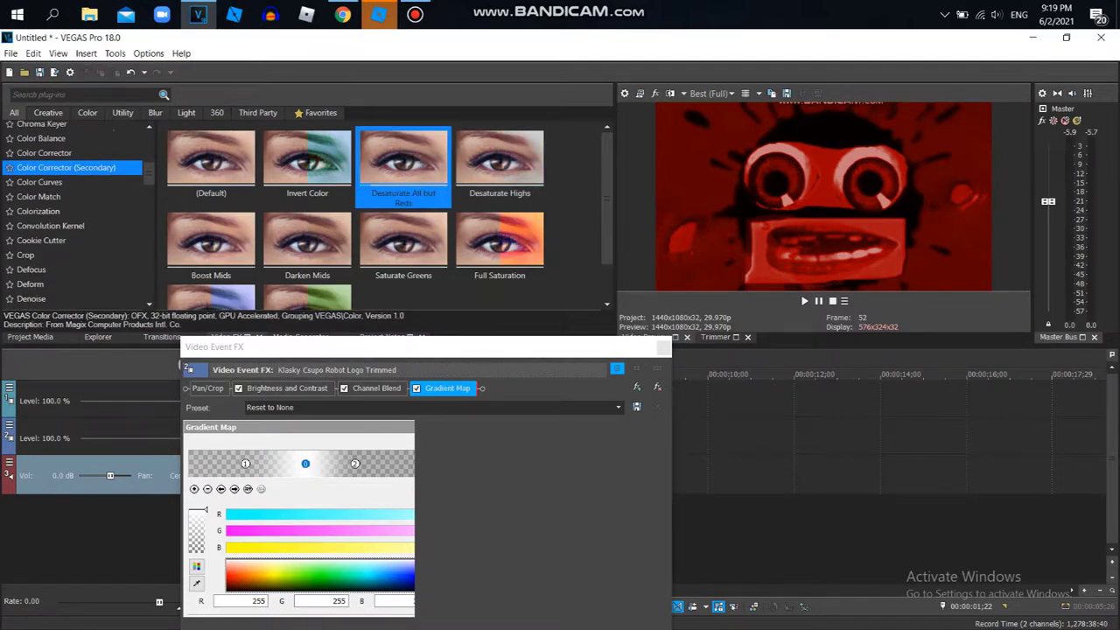
pyautogui.moveTo(404, 163); pyautogui.dragTo(455, 490)
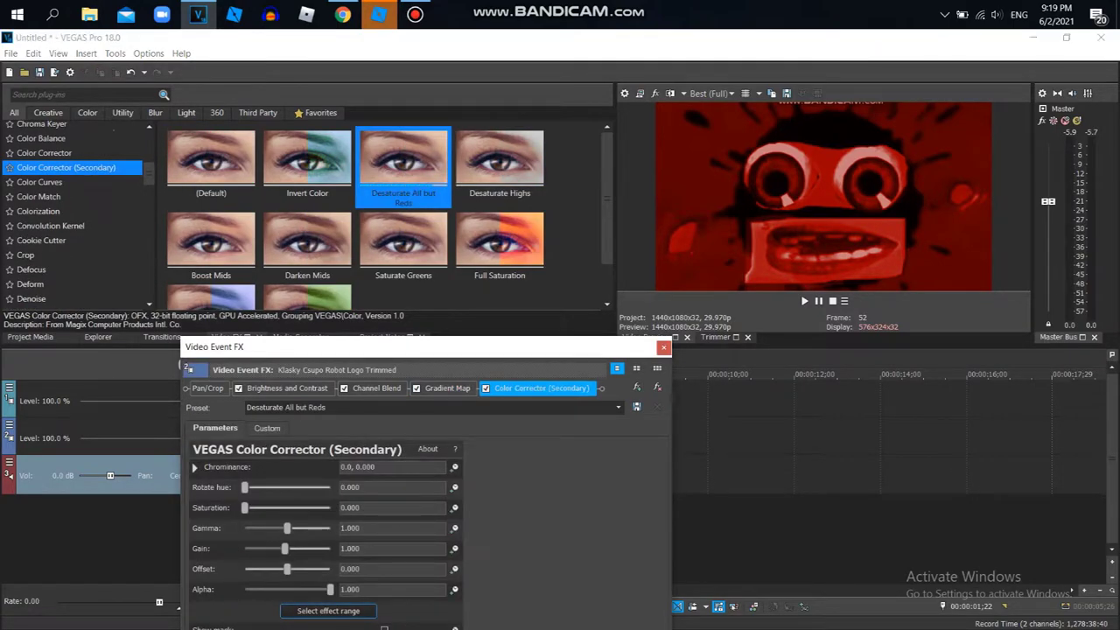
pyautogui.click(447, 388)
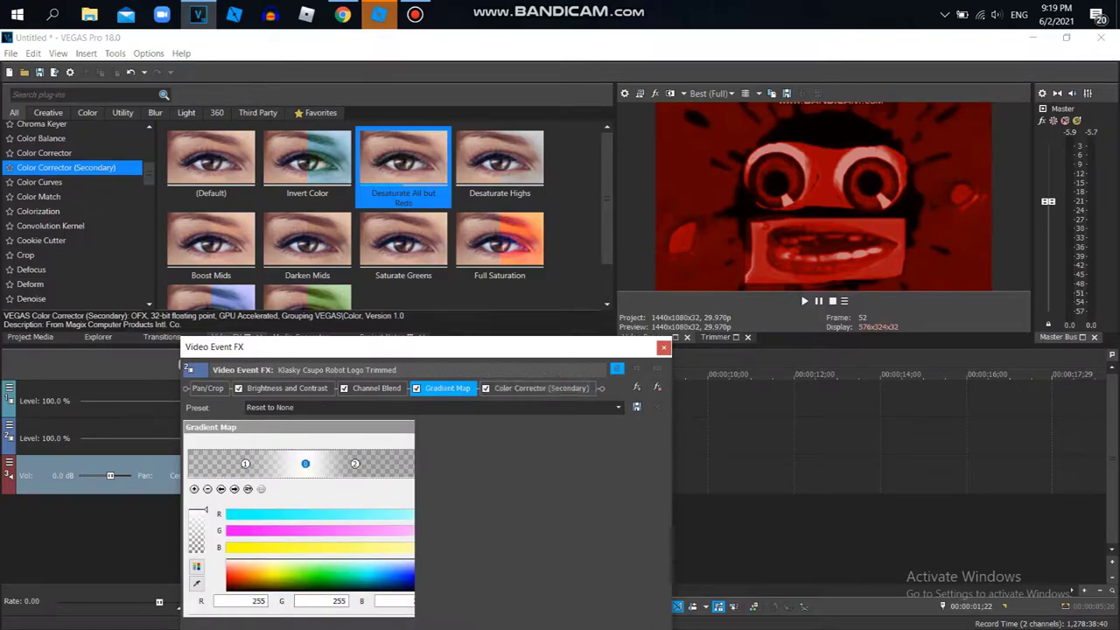
# Step: Remove Color Corrector (Secondary), Gradient Map, Channel Blend, and Brightness and Contrast from the clip's effect chain
pyautogui.click(542, 388)
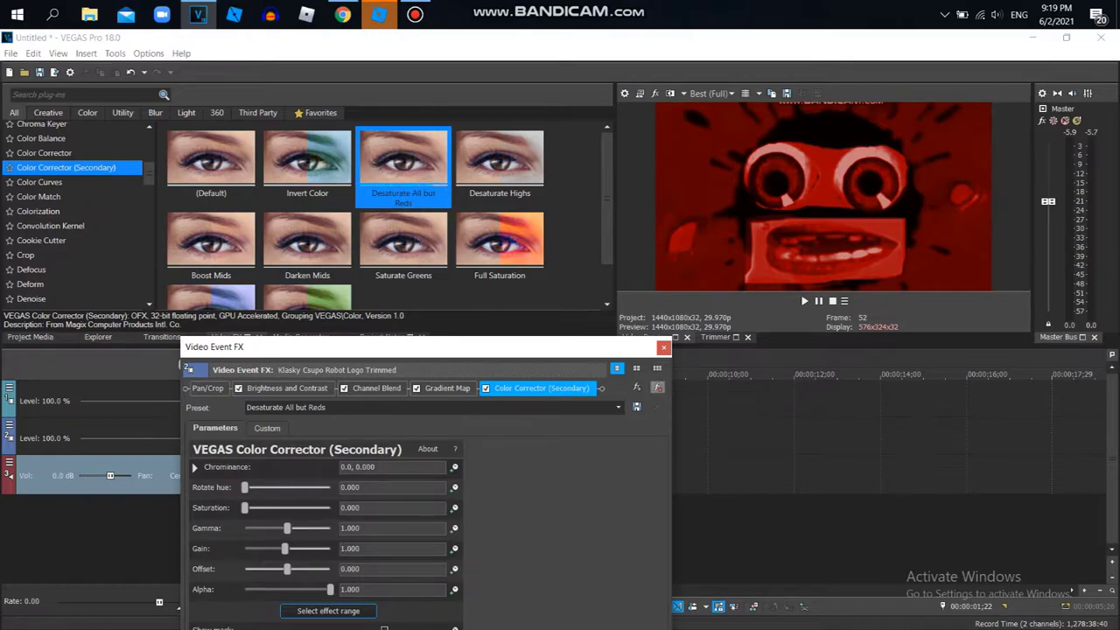
pyautogui.click(657, 386)
pyautogui.click(657, 386)
pyautogui.click(657, 387)
pyautogui.click(657, 386)
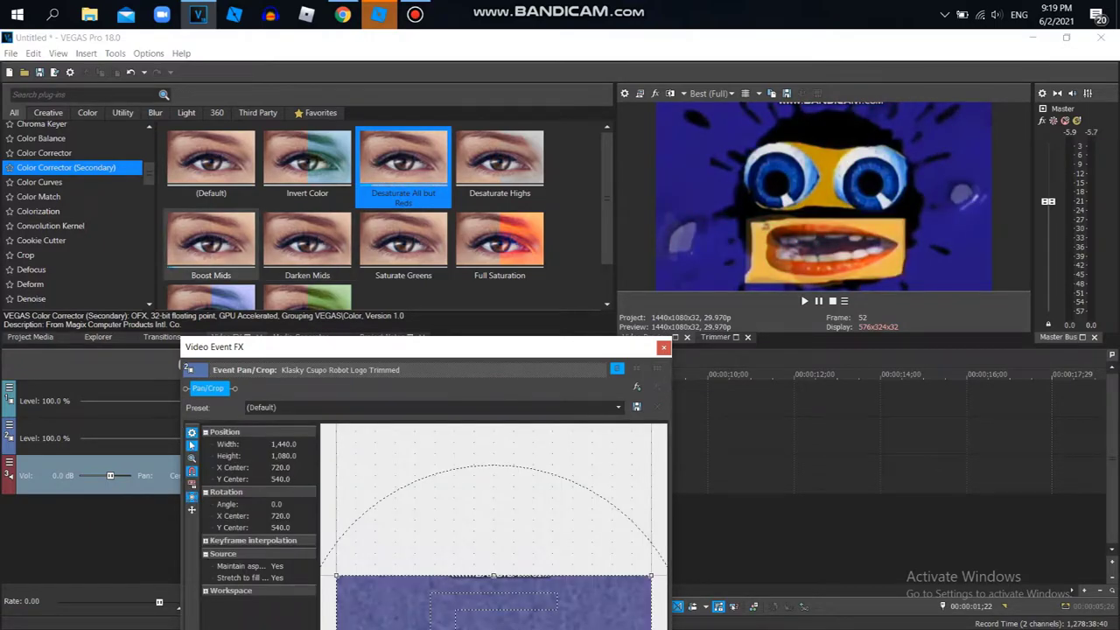
# Step: Add Channel Blend with the Grayscale preset to the clip's empty effect chain
pyautogui.moveTo(149, 173); pyautogui.dragTo(150, 164)
pyautogui.scroll(1, 75, 219)
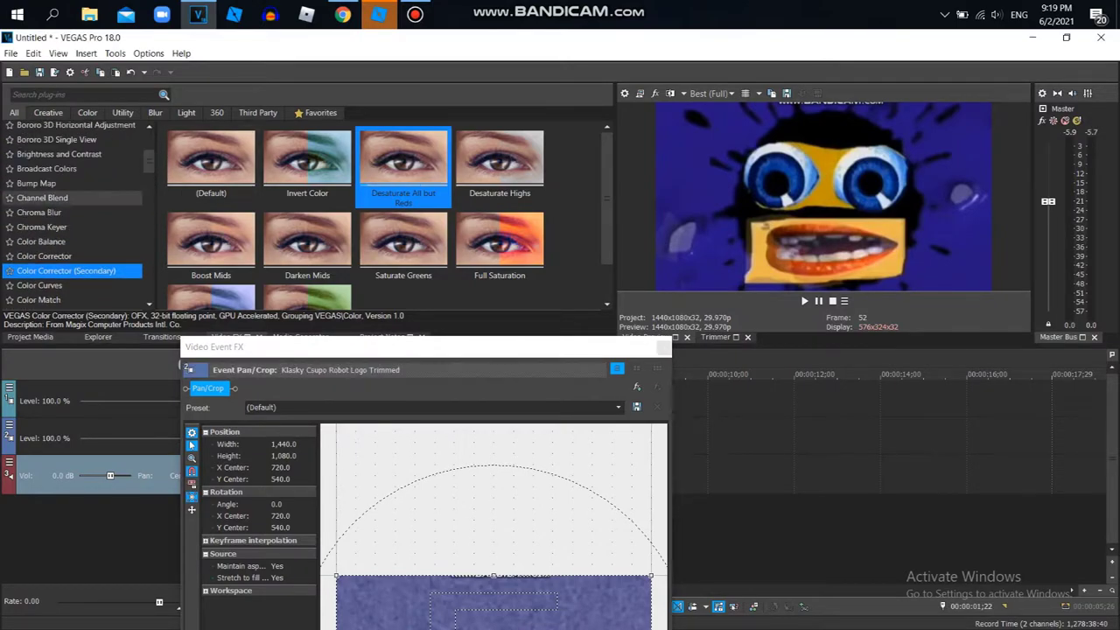
pyautogui.click(42, 198)
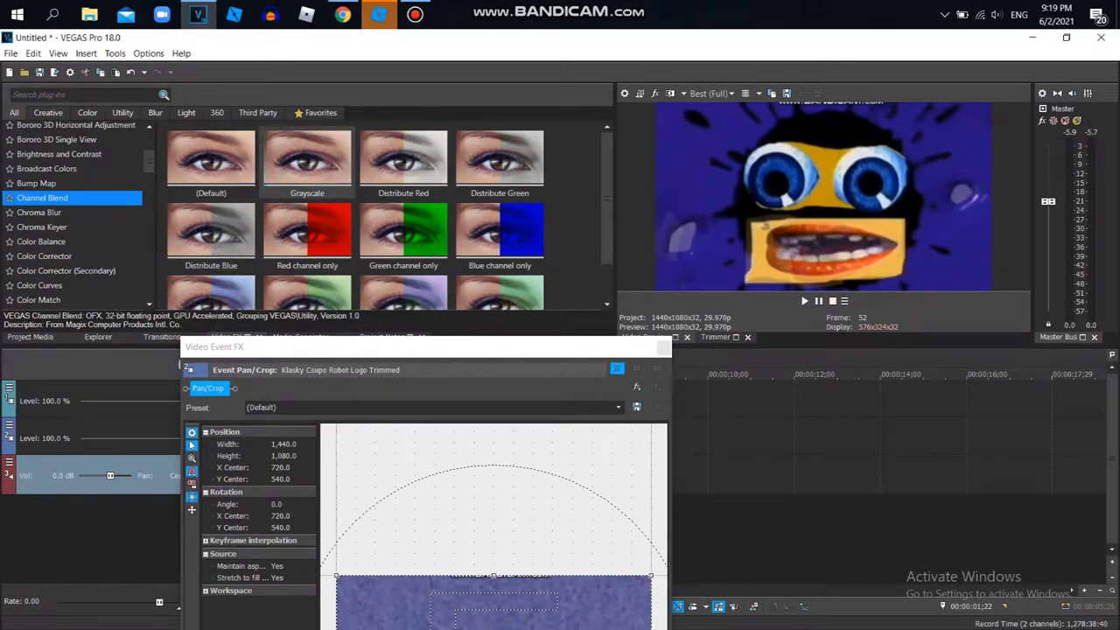
pyautogui.moveTo(307, 164); pyautogui.dragTo(367, 472)
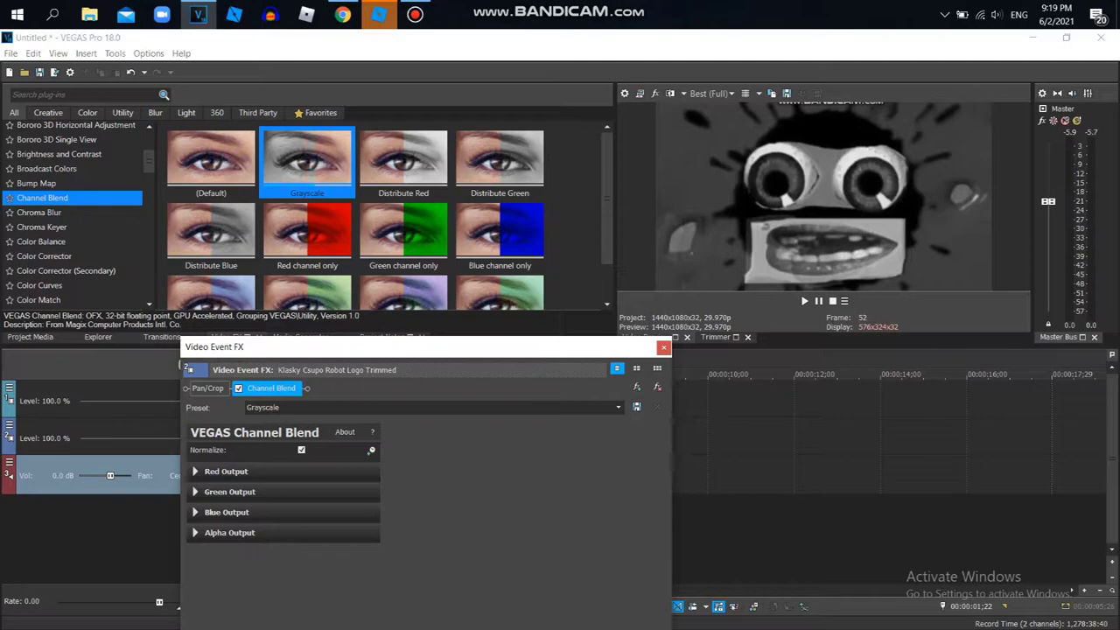
# Step: Add a second Channel Blend with the Red channel only preset and remove the Grayscale one
pyautogui.scroll(-3, 74, 214)
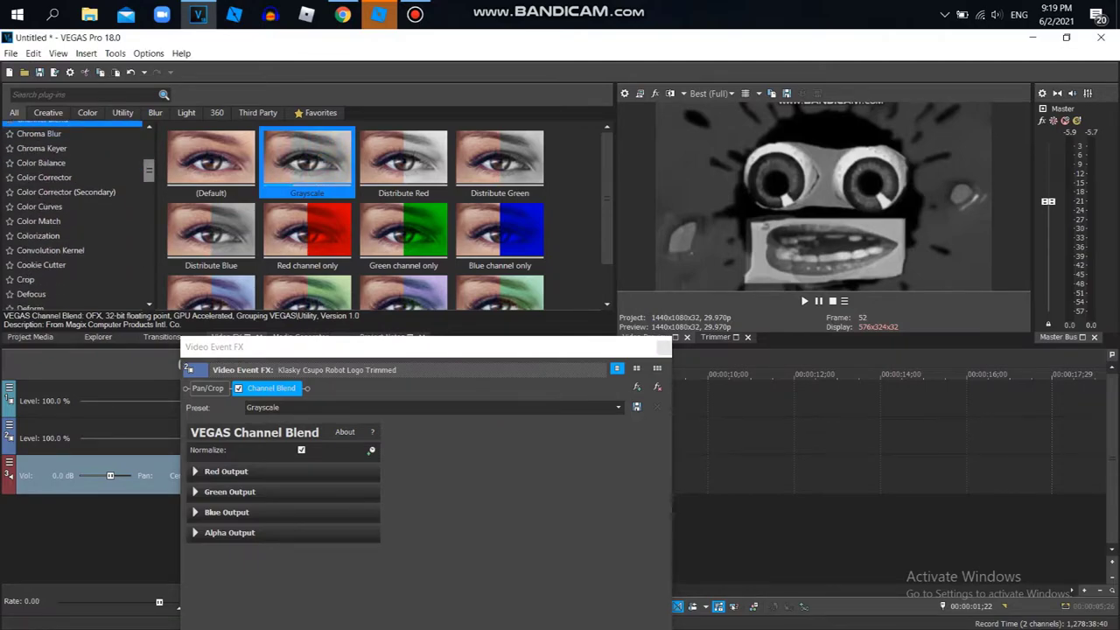
pyautogui.scroll(-1, 75, 214)
pyautogui.scroll(10, 74, 215)
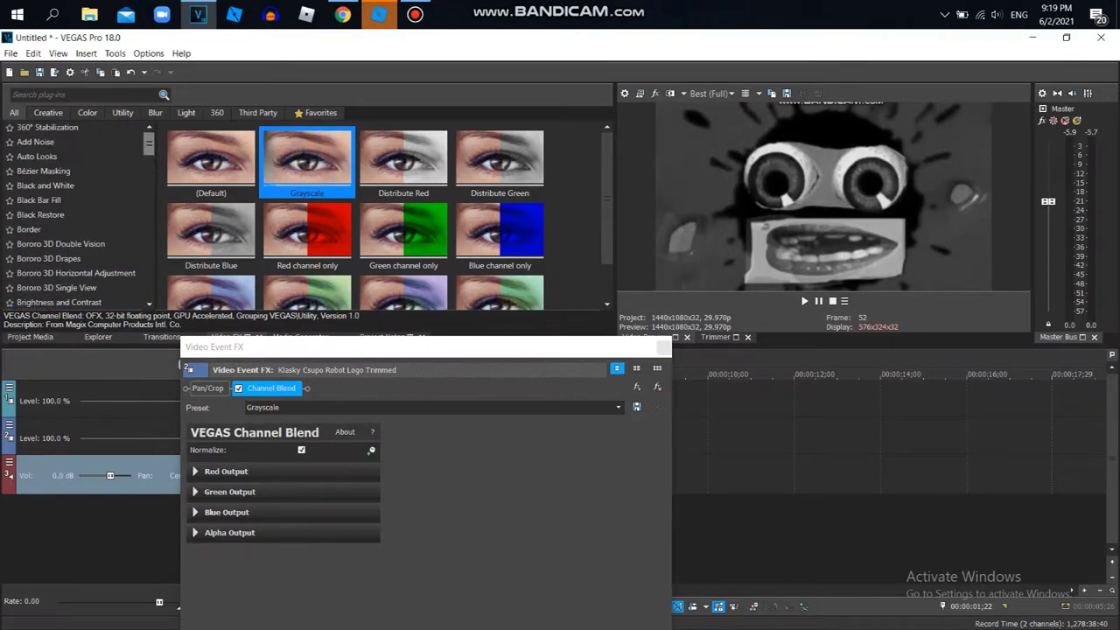
pyautogui.scroll(-3, 75, 215)
pyautogui.moveTo(148, 149); pyautogui.dragTo(149, 144)
pyautogui.doubleClick(306, 234)
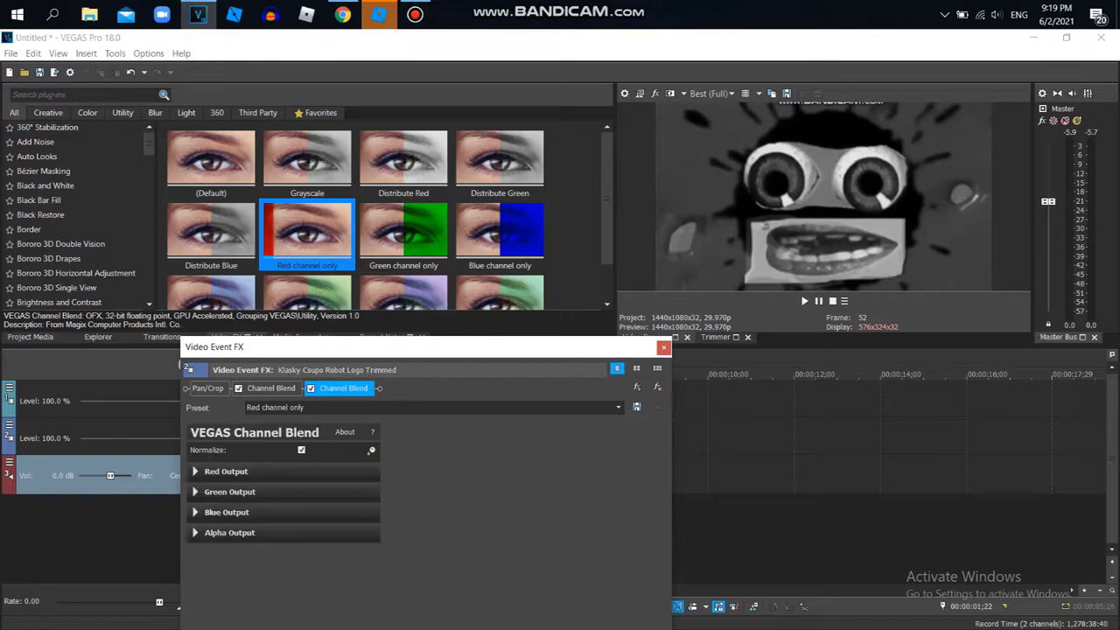
pyautogui.click(272, 388)
pyautogui.click(657, 387)
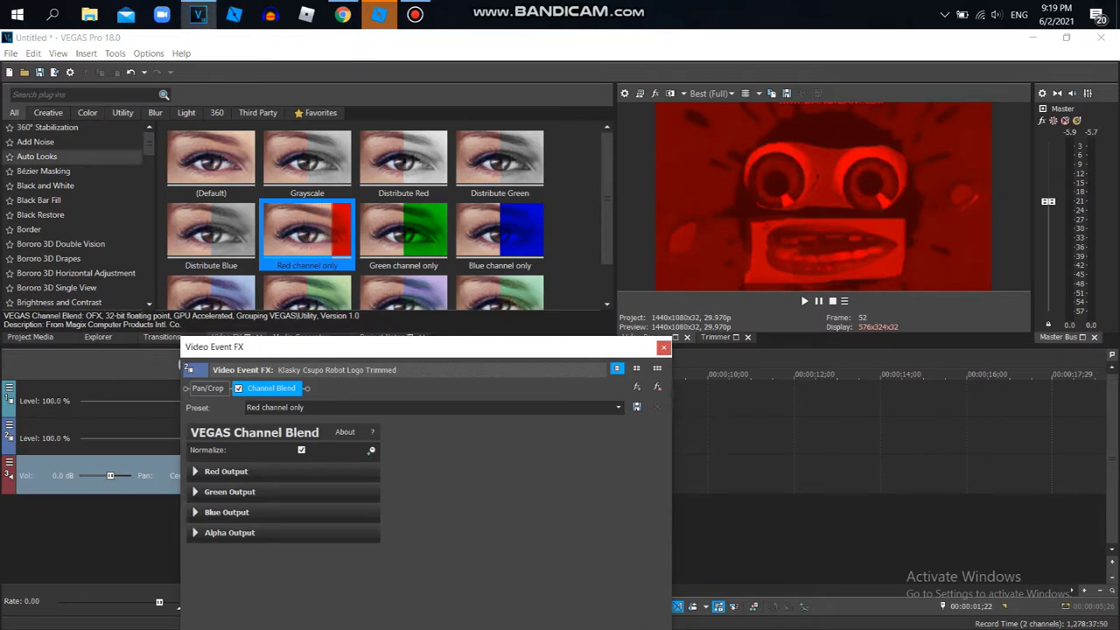
# Step: Add Black and White with the 100% Black and White preset ahead of Channel Blend
pyautogui.scroll(-1, 79, 157)
pyautogui.moveTo(149, 151); pyautogui.dragTo(148, 146)
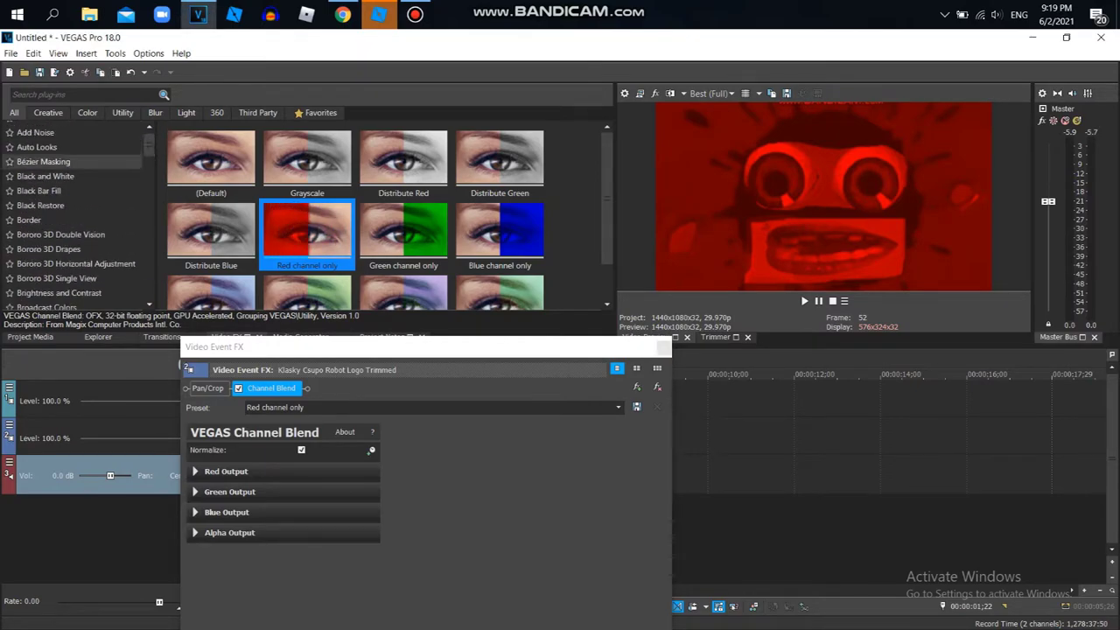
pyautogui.click(70, 177)
pyautogui.click(211, 234)
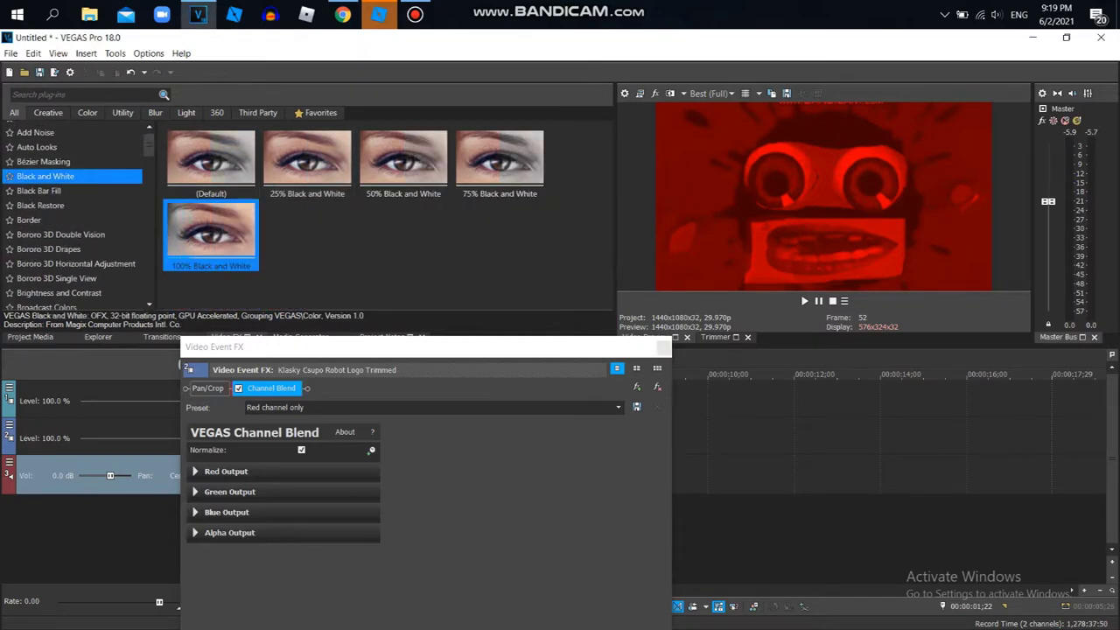
# Step: Set the red, green, blue and alpha channel weightings to 0 in Channel Blend's Red Output
pyautogui.click(349, 389)
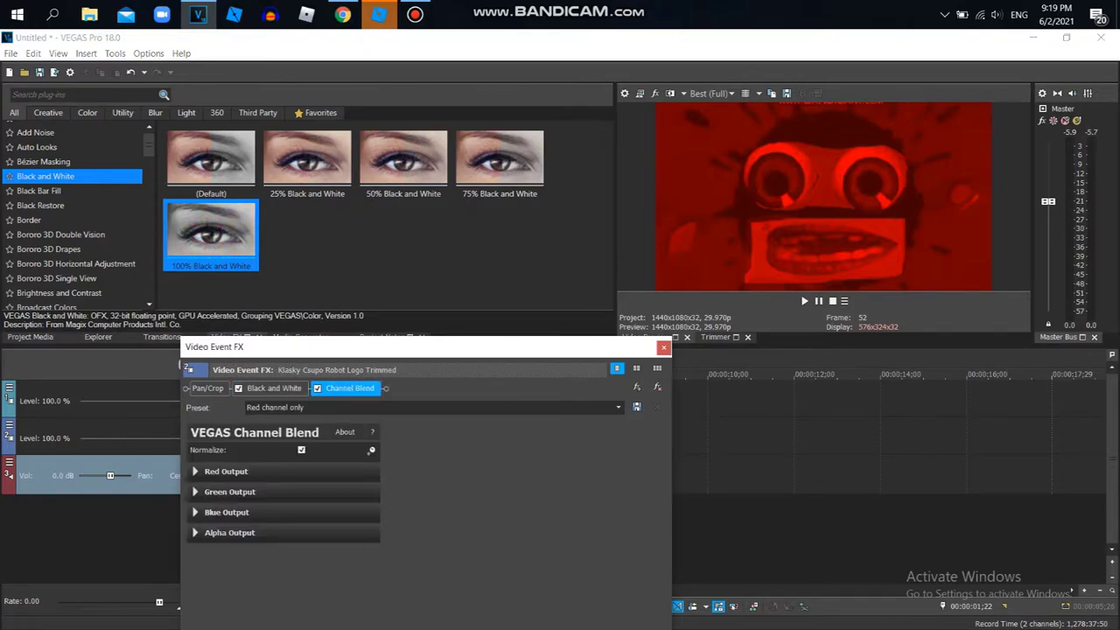
pyautogui.click(226, 471)
pyautogui.moveTo(262, 346); pyautogui.dragTo(288, 278)
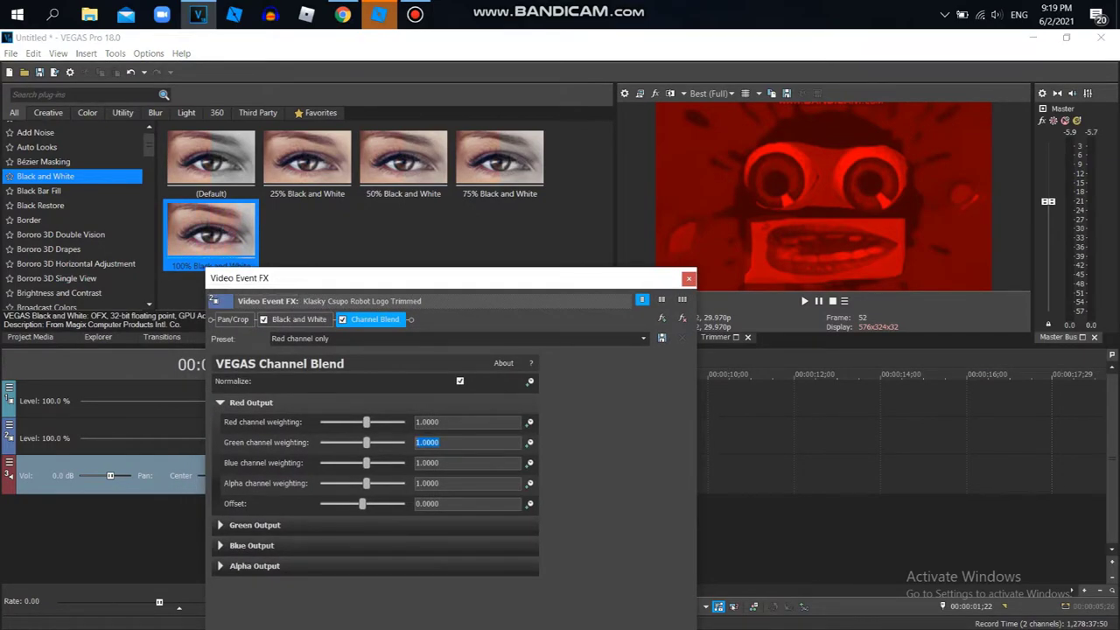
pyautogui.write('0')
pyautogui.press('Tab')
pyautogui.press('Tab')
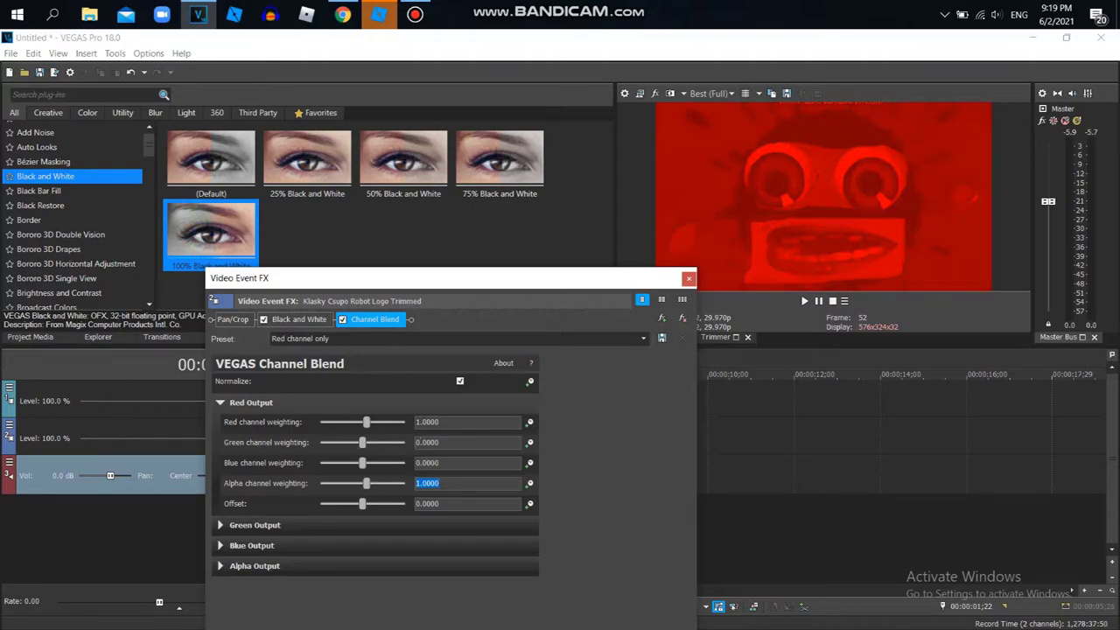
pyautogui.write('0')
pyautogui.press('Tab')
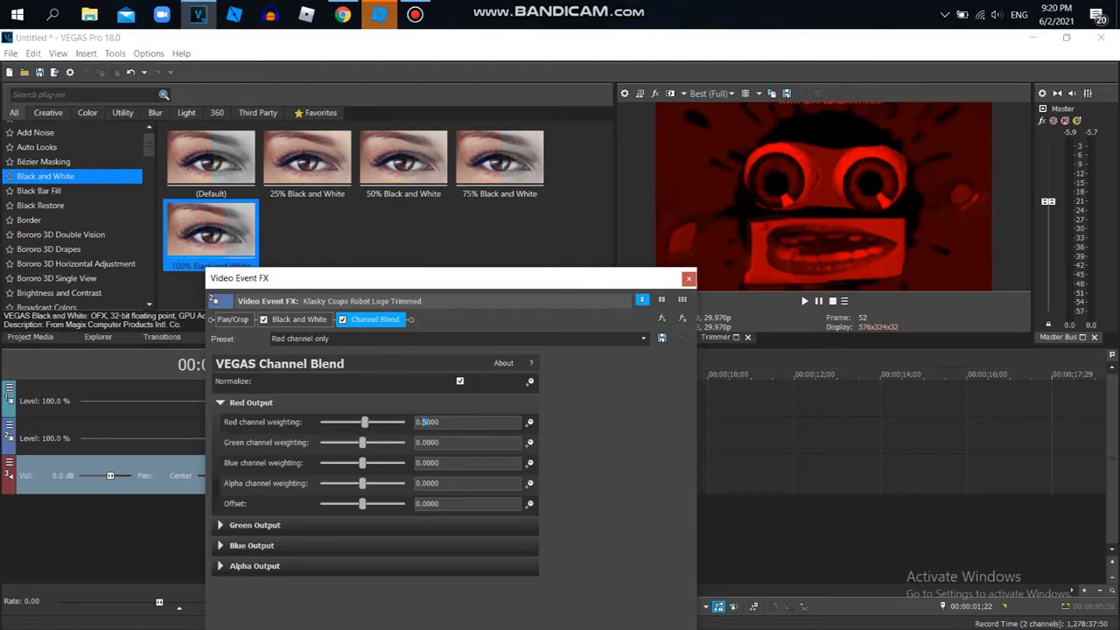
pyautogui.write('0.000')
pyautogui.press('Tab')
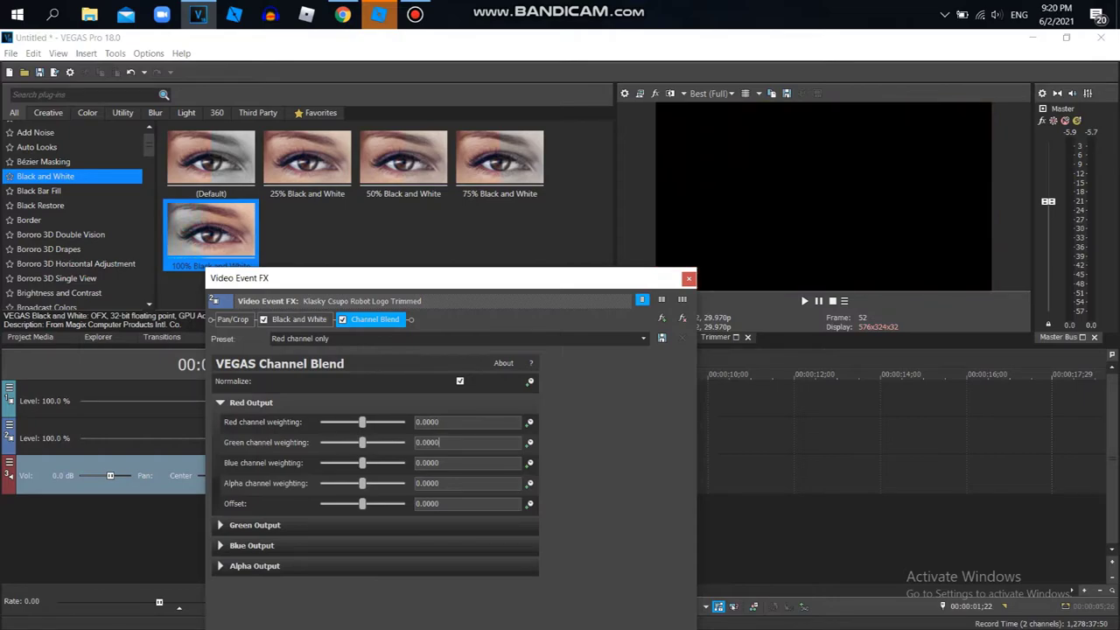
# Step: Reset Channel Blend to the (Default) preset and set the Red Output's red channel weighting to 5.0
pyautogui.click(643, 338)
pyautogui.press('Return')
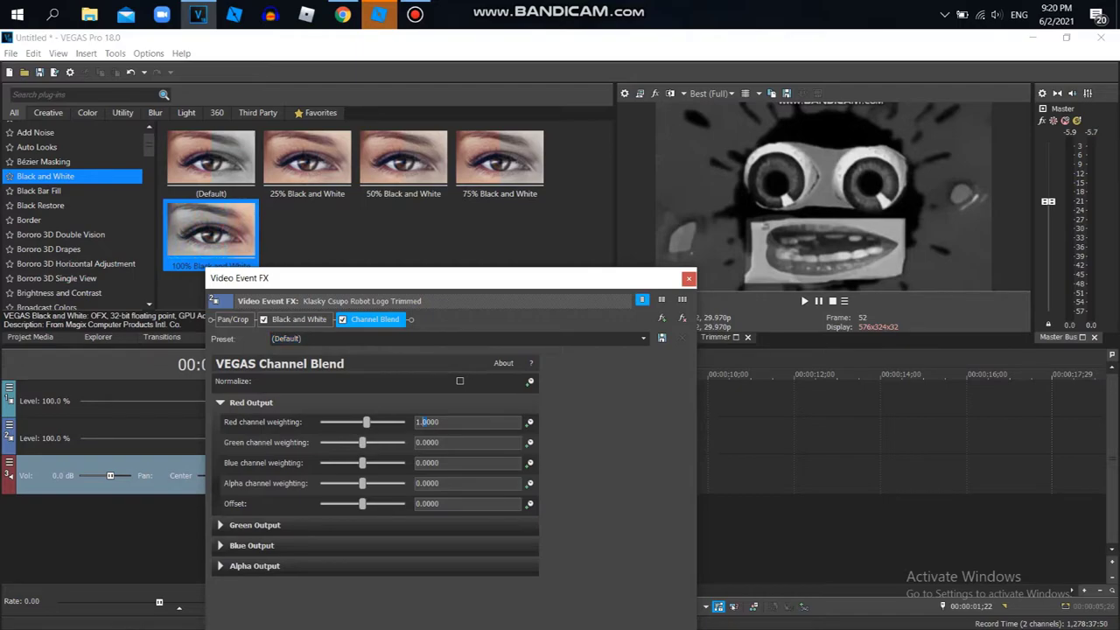
pyautogui.press('Tab')
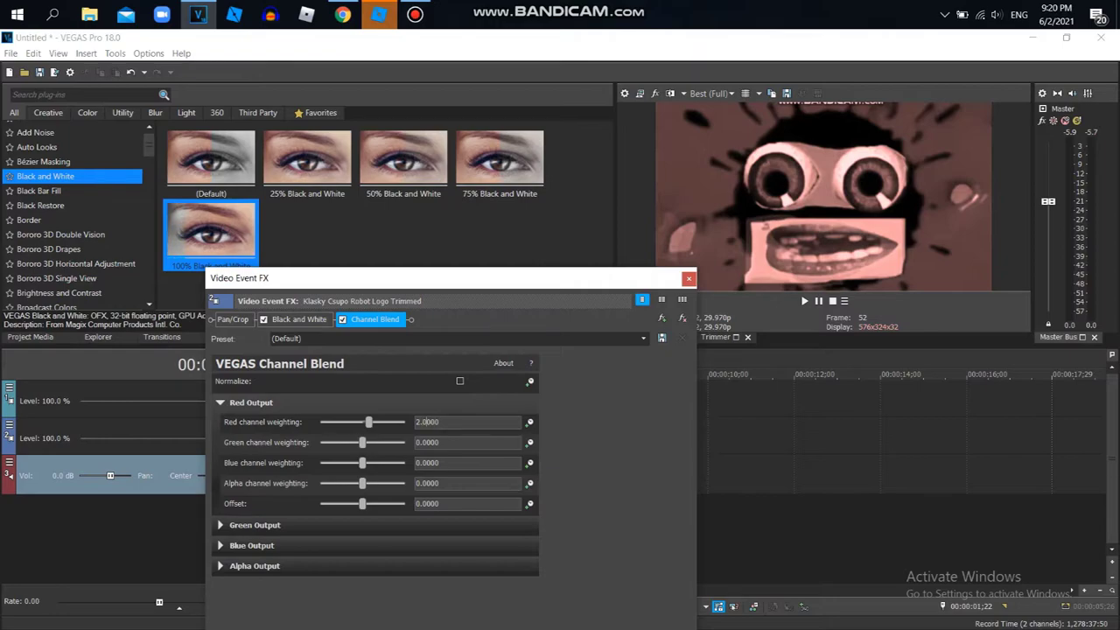
pyautogui.press('Tab')
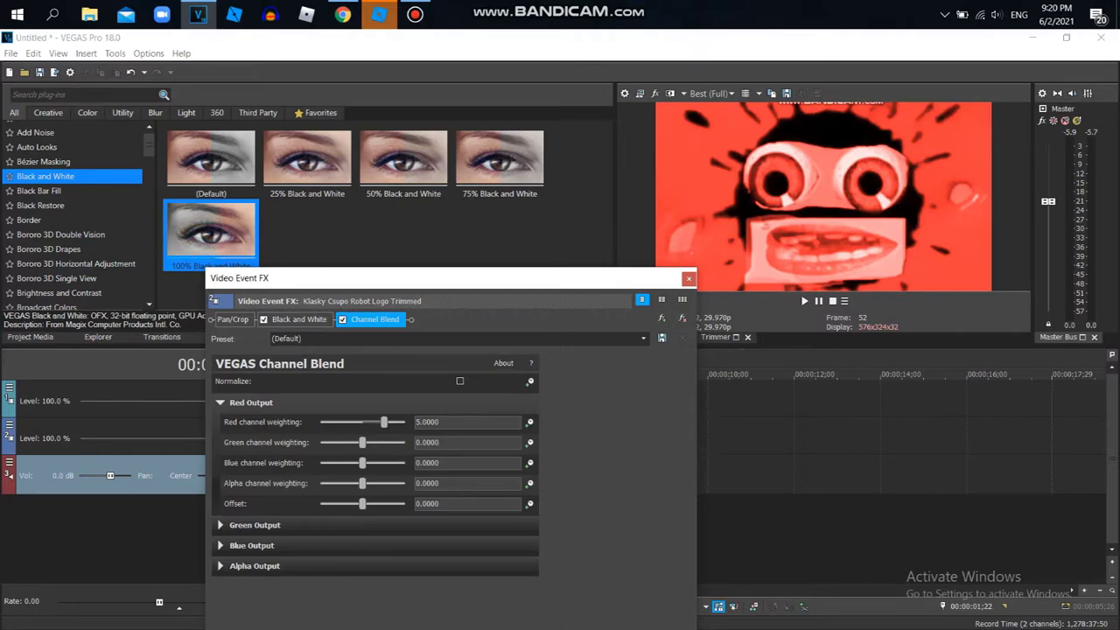
pyautogui.click(689, 278)
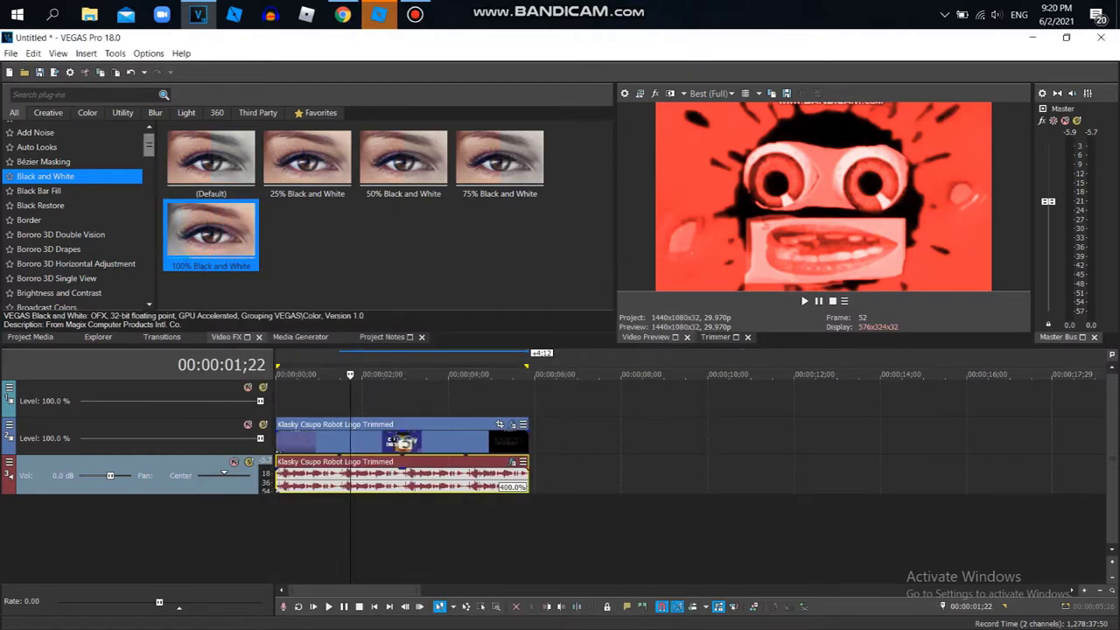
# Step: Try Brightness and Contrast with the Darker, More Contrast preset after Channel Blend, and remove it
pyautogui.scroll(-6, 77, 219)
pyautogui.scroll(3, 77, 175)
pyautogui.click(60, 175)
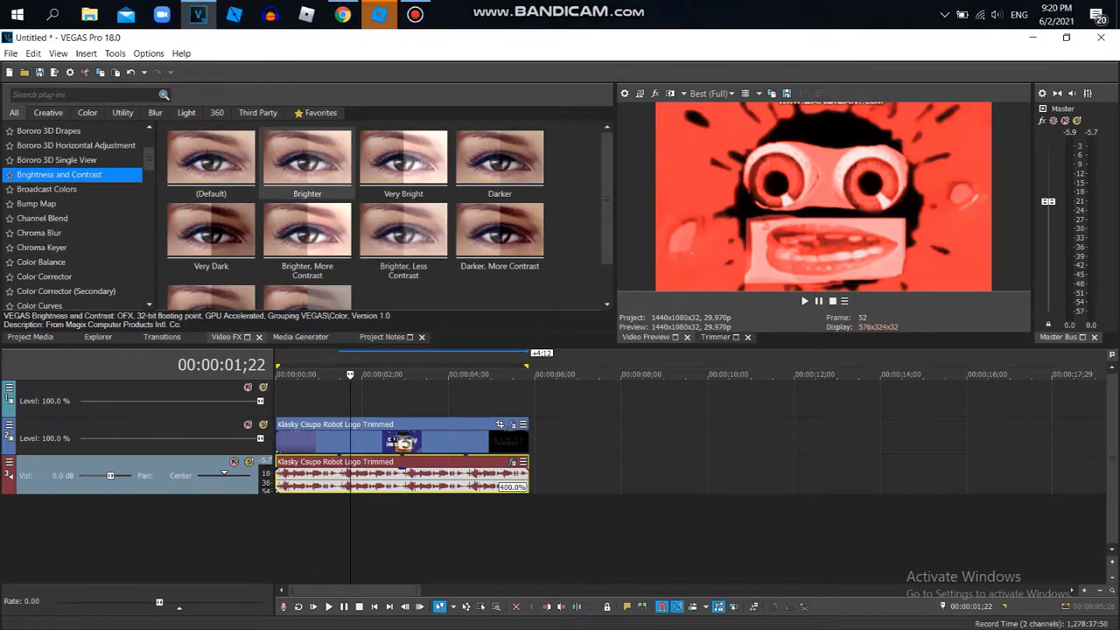
pyautogui.click(404, 165)
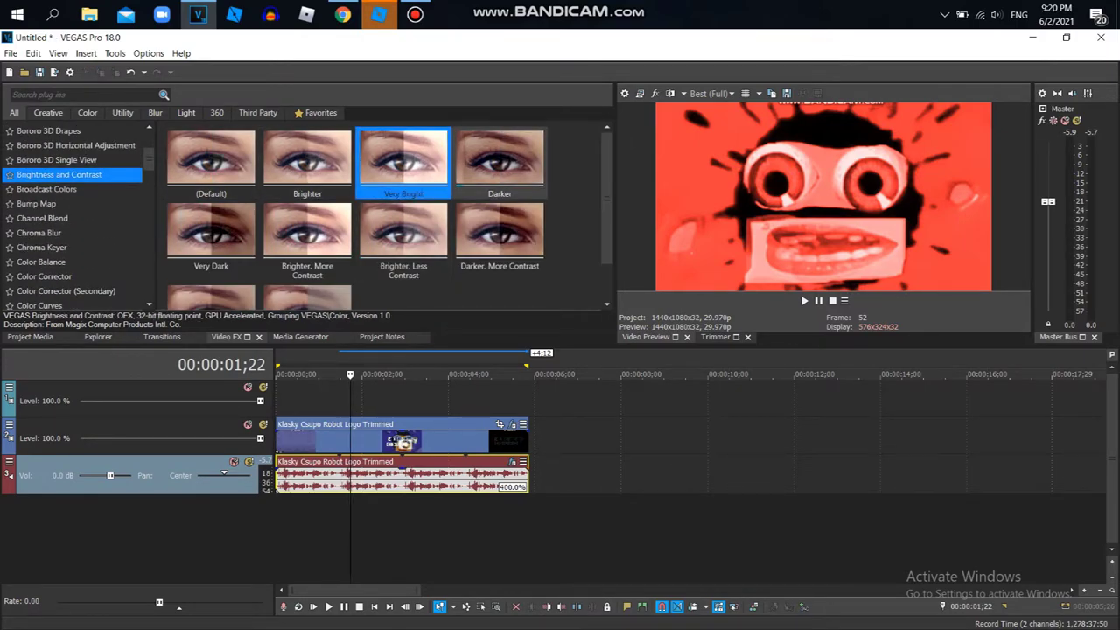
pyautogui.click(500, 163)
pyautogui.click(500, 234)
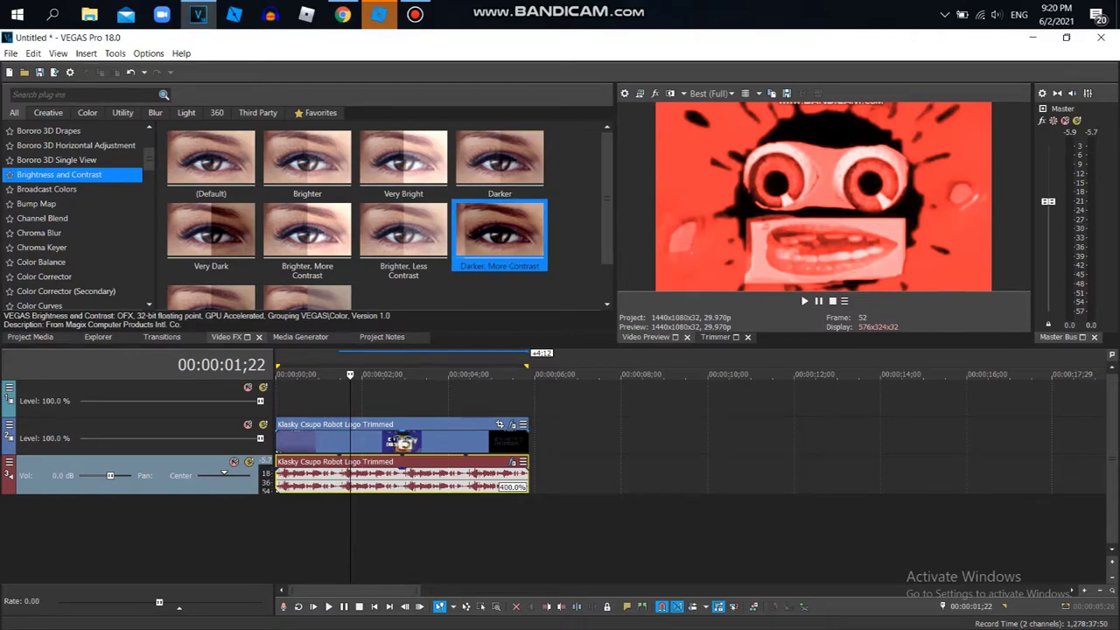
pyautogui.moveTo(500, 235); pyautogui.dragTo(402, 443)
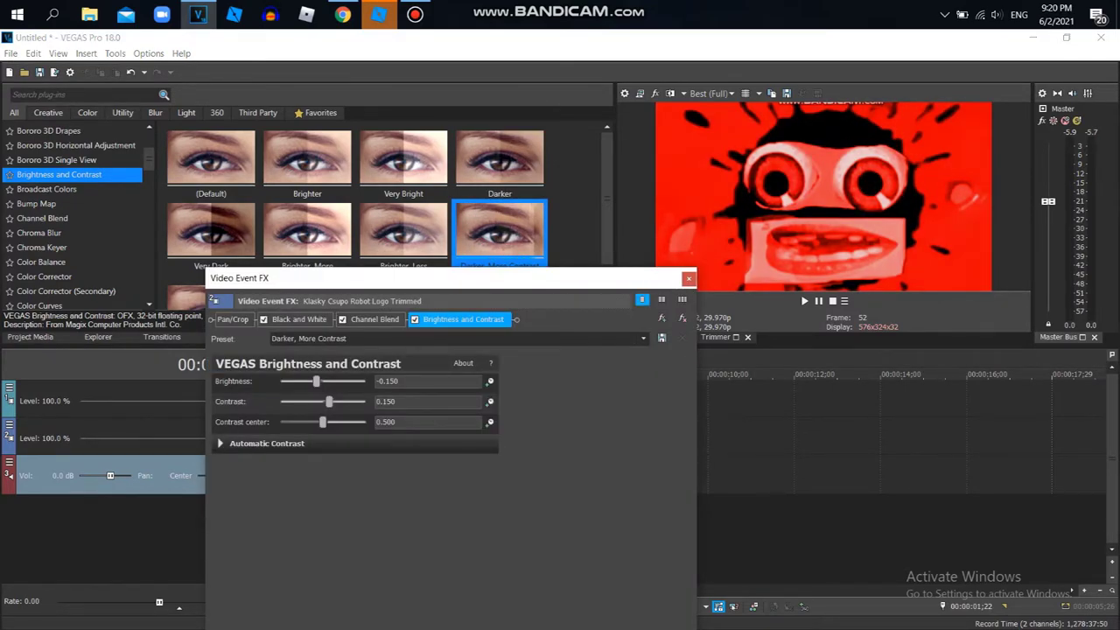
pyautogui.click(689, 278)
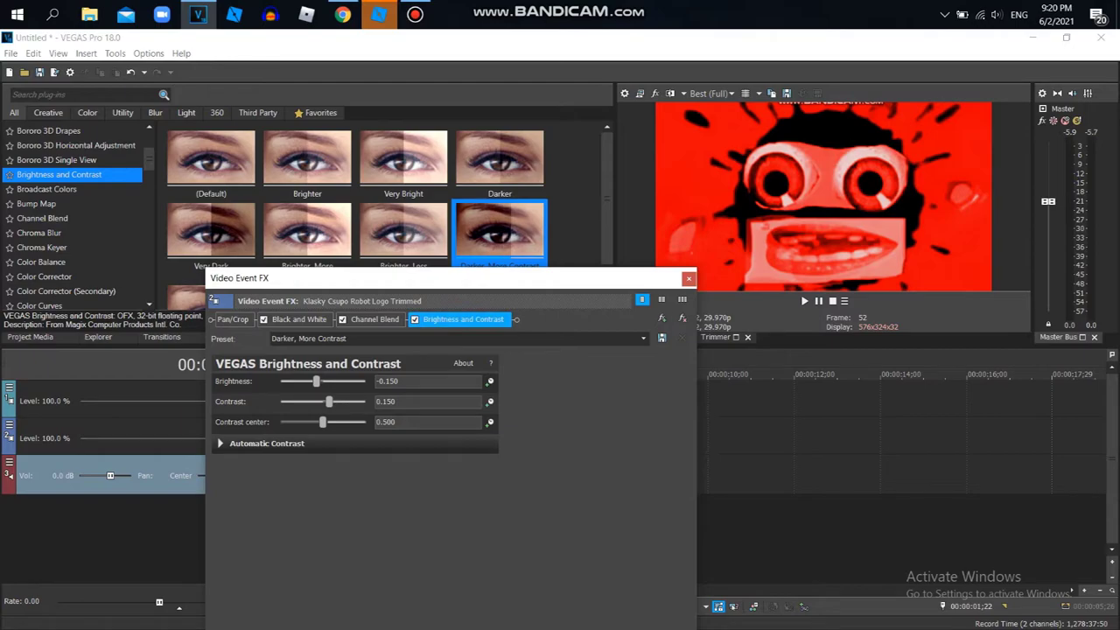
pyautogui.click(683, 318)
# Step: Add Brightness and Contrast with the Darker, More Contrast preset after Channel Blend and set its contrast to 0.125
pyautogui.moveTo(560, 279); pyautogui.dragTo(538, 365)
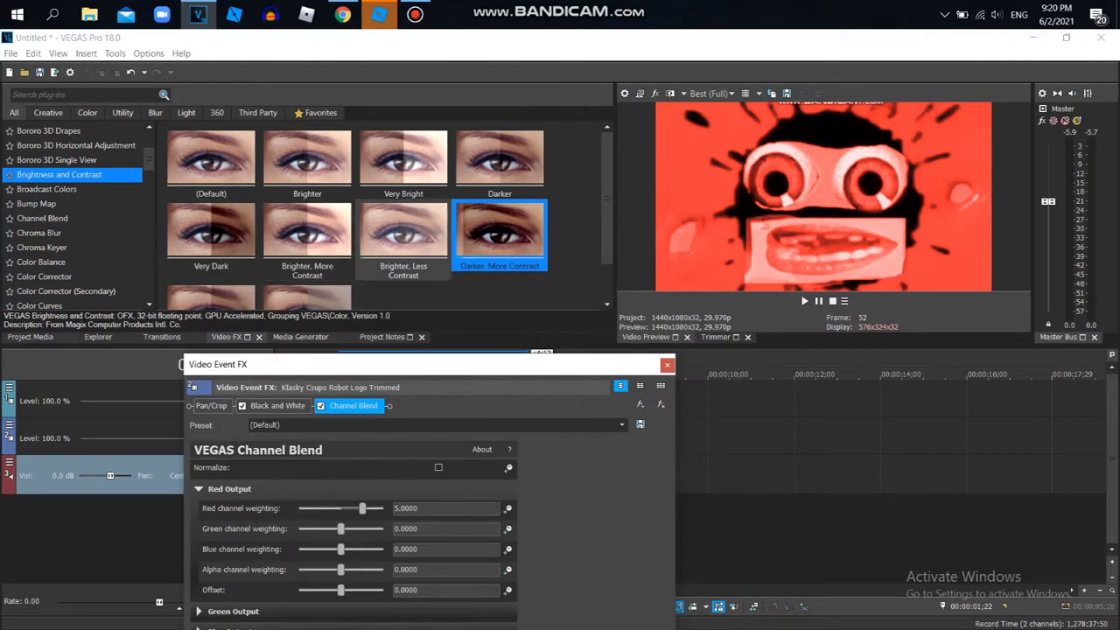
pyautogui.scroll(-1, 404, 202)
pyautogui.moveTo(499, 185); pyautogui.dragTo(385, 516)
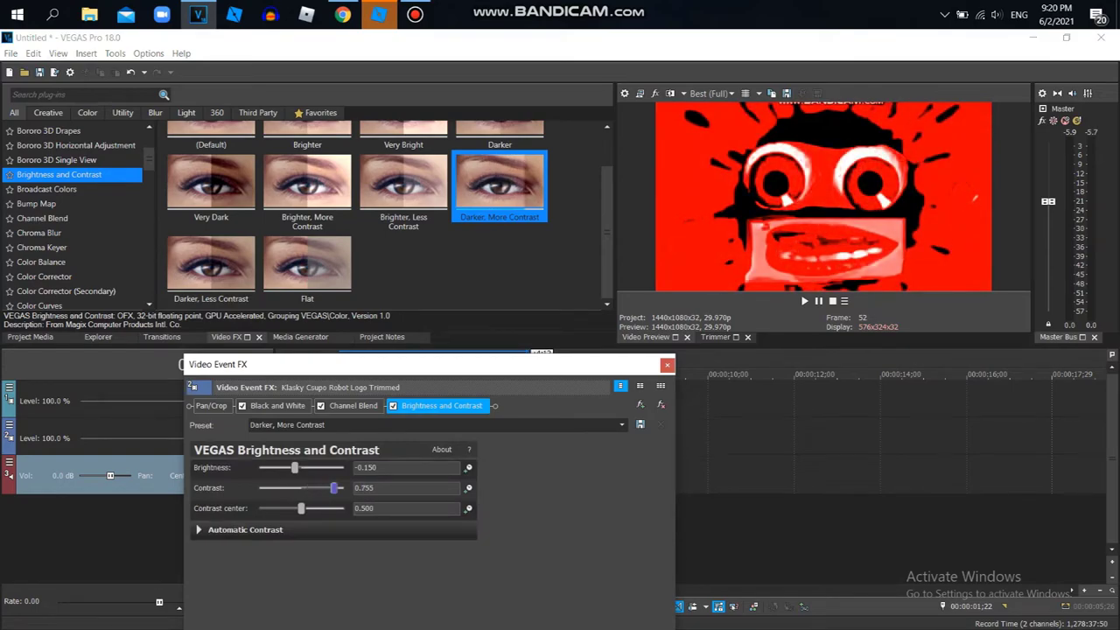
pyautogui.moveTo(312, 487); pyautogui.dragTo(306, 487)
pyautogui.moveTo(375, 488); pyautogui.dragTo(364, 489)
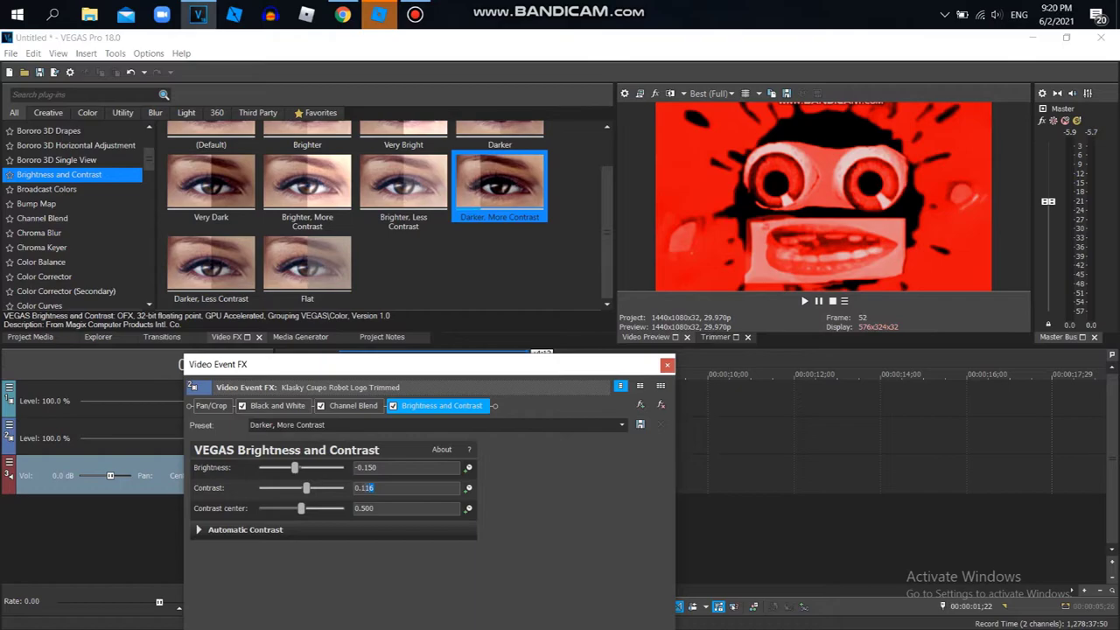
pyautogui.write('25')
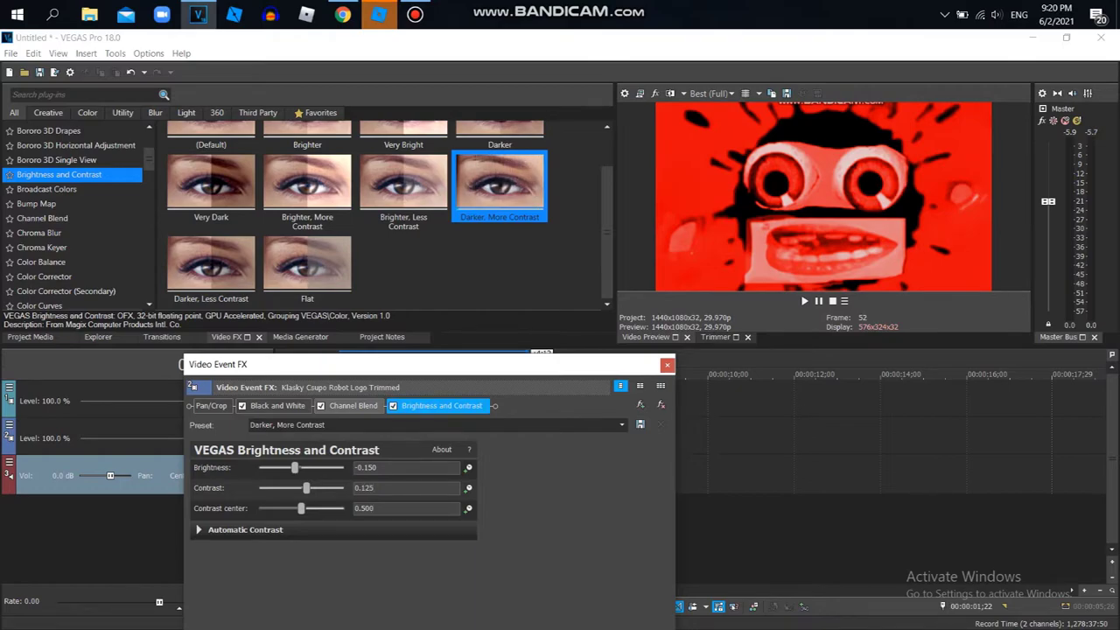
# Step: Lower the red channel weighting in Channel Blend's Red Output to 2.0, trying 4.0 and 2.5 on the way
pyautogui.click(353, 405)
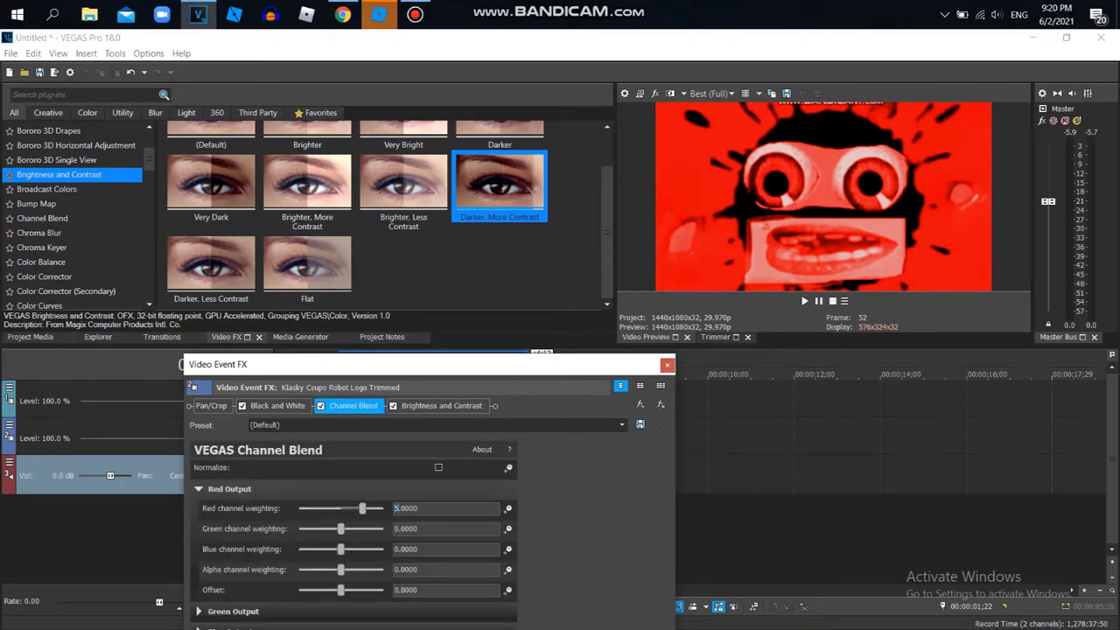
pyautogui.moveTo(399, 508); pyautogui.dragTo(393, 509)
pyautogui.write('4')
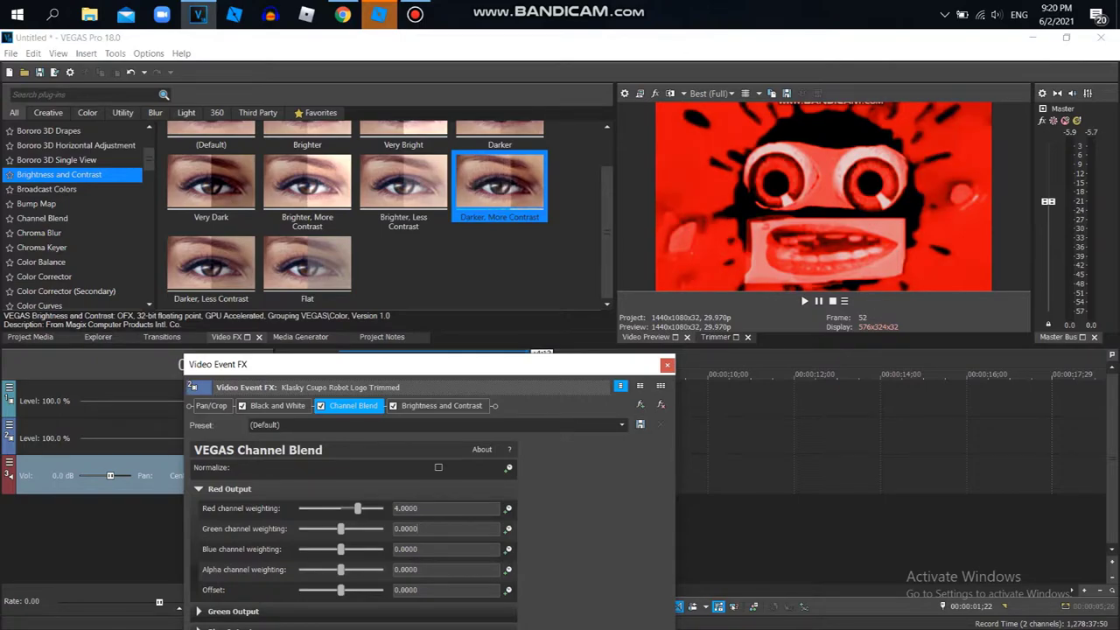
pyautogui.press('BackSpace')
pyautogui.write('2')
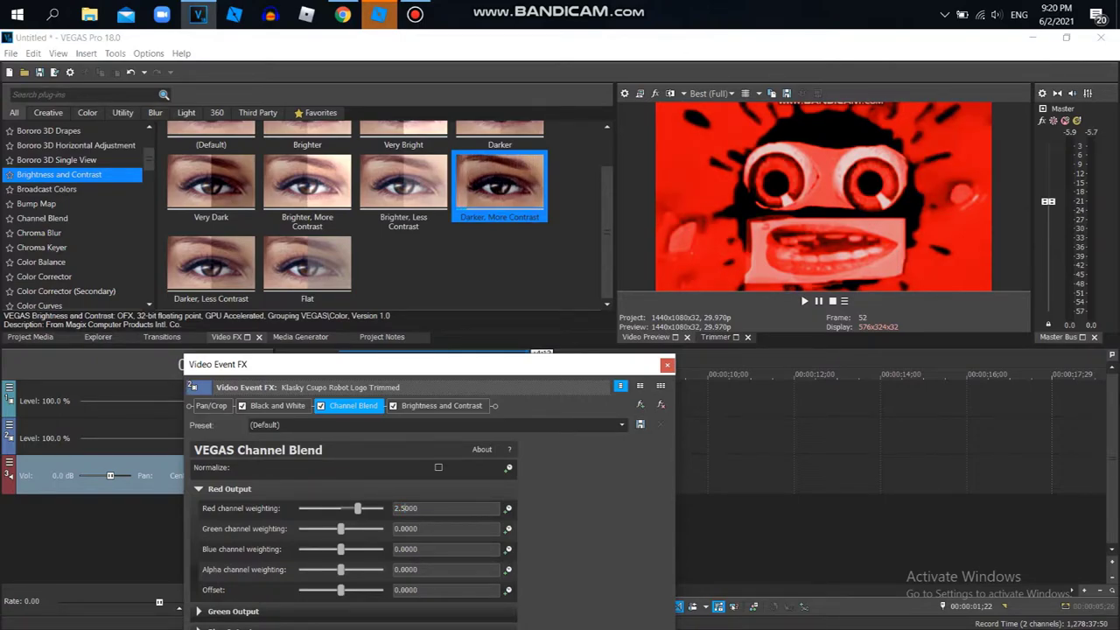
pyautogui.press('Return')
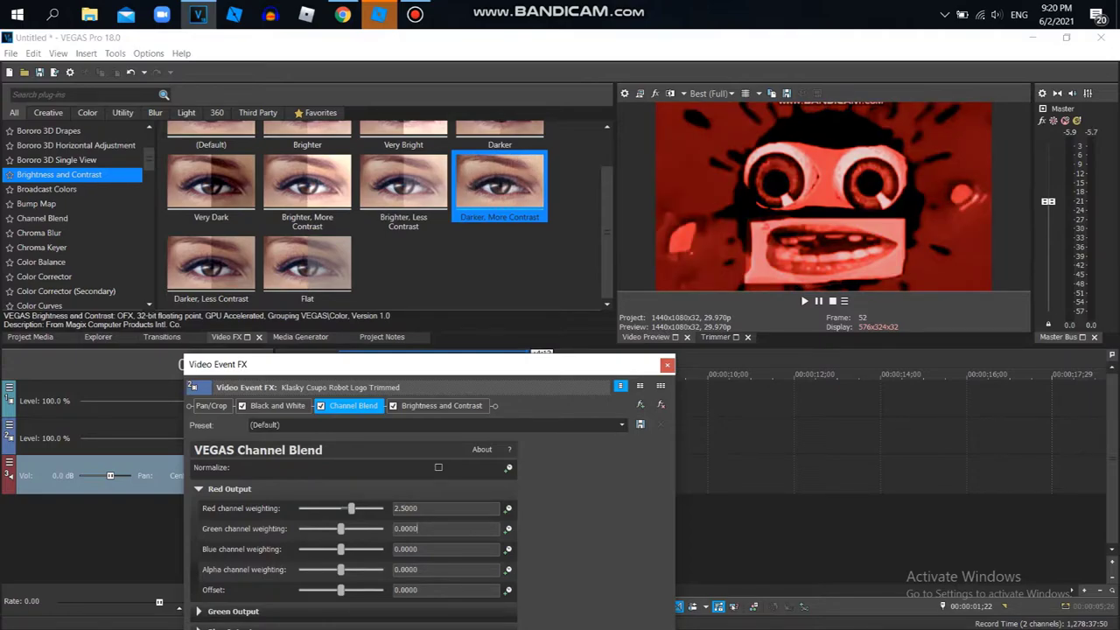
pyautogui.press('BackSpace')
pyautogui.write('0')
pyautogui.press('Tab')
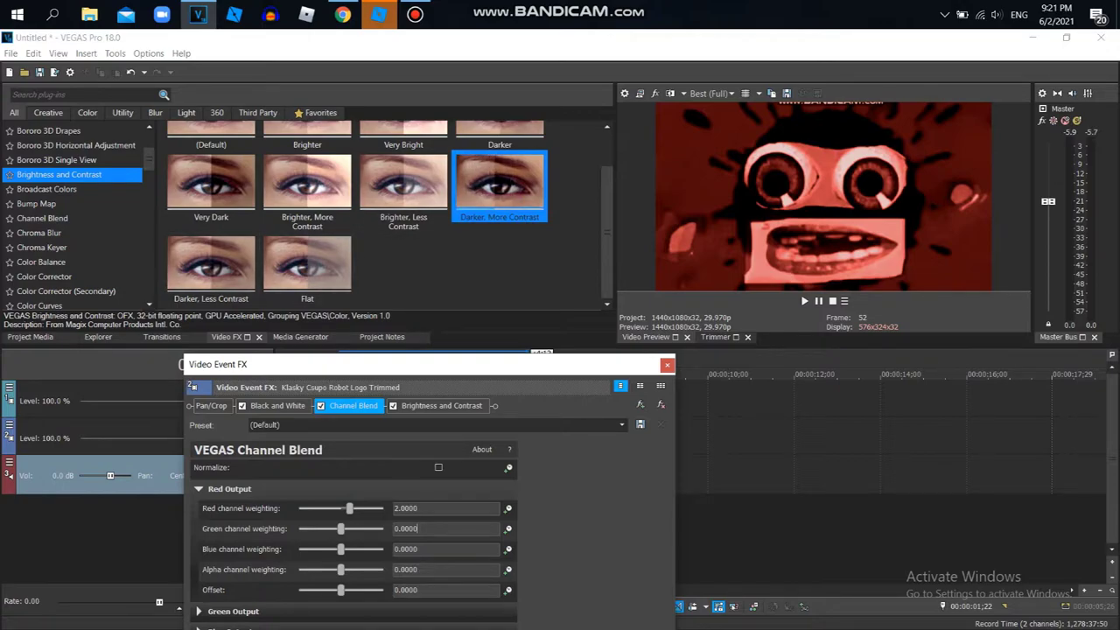
# Step: Add Color Corrector (Secondary) with the Full Saturation preset after Brightness and Contrast and set its saturation to 1.500
pyautogui.moveTo(149, 160); pyautogui.dragTo(149, 171)
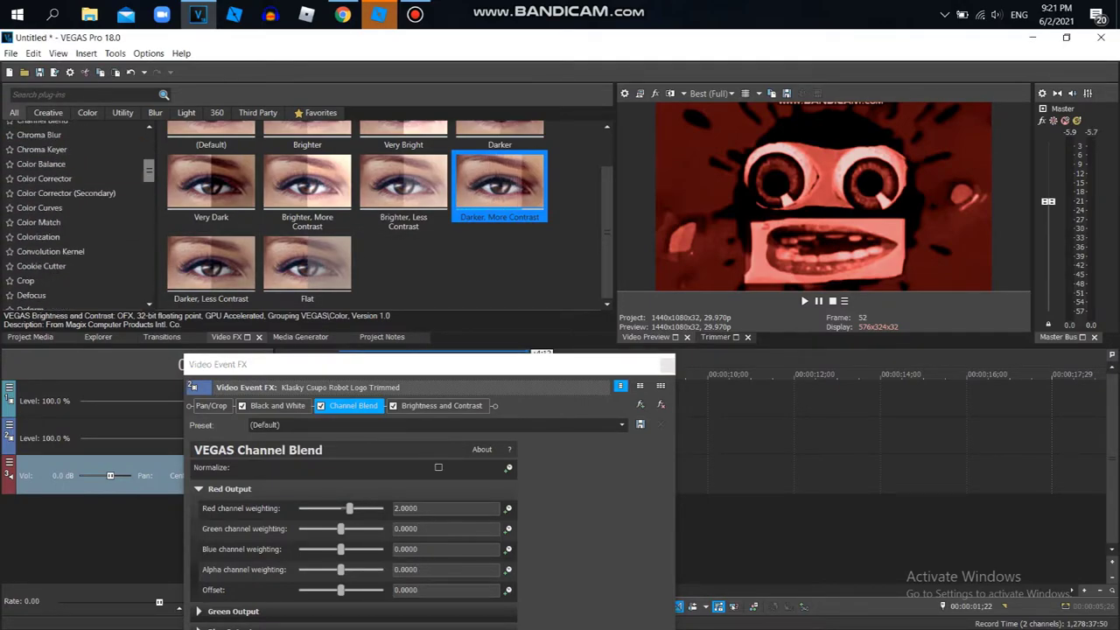
pyautogui.click(66, 193)
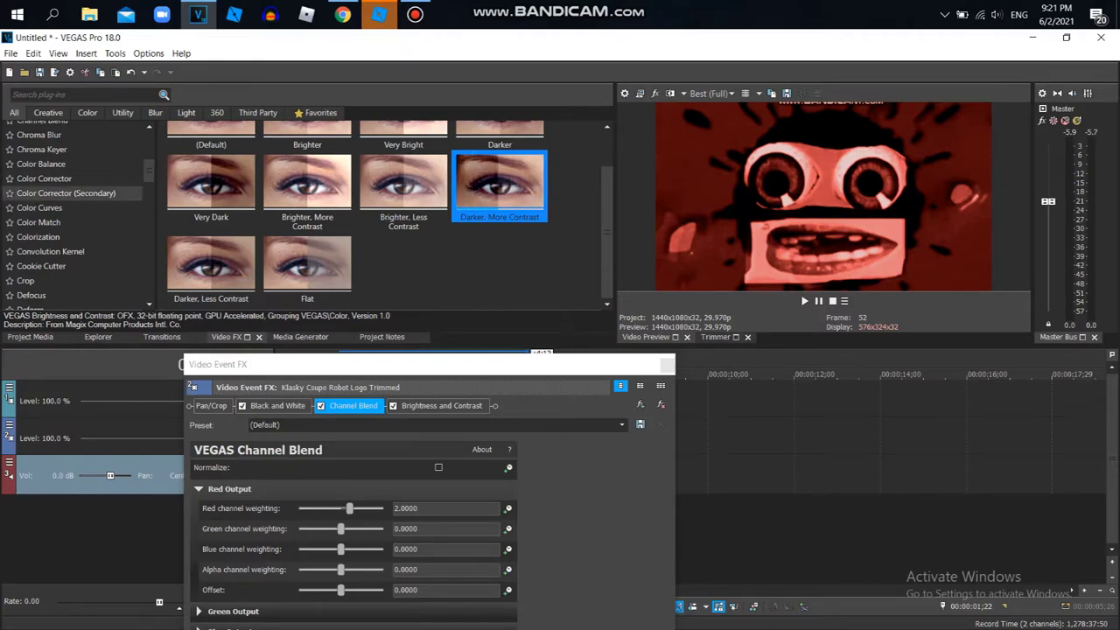
pyautogui.moveTo(499, 195); pyautogui.dragTo(488, 406)
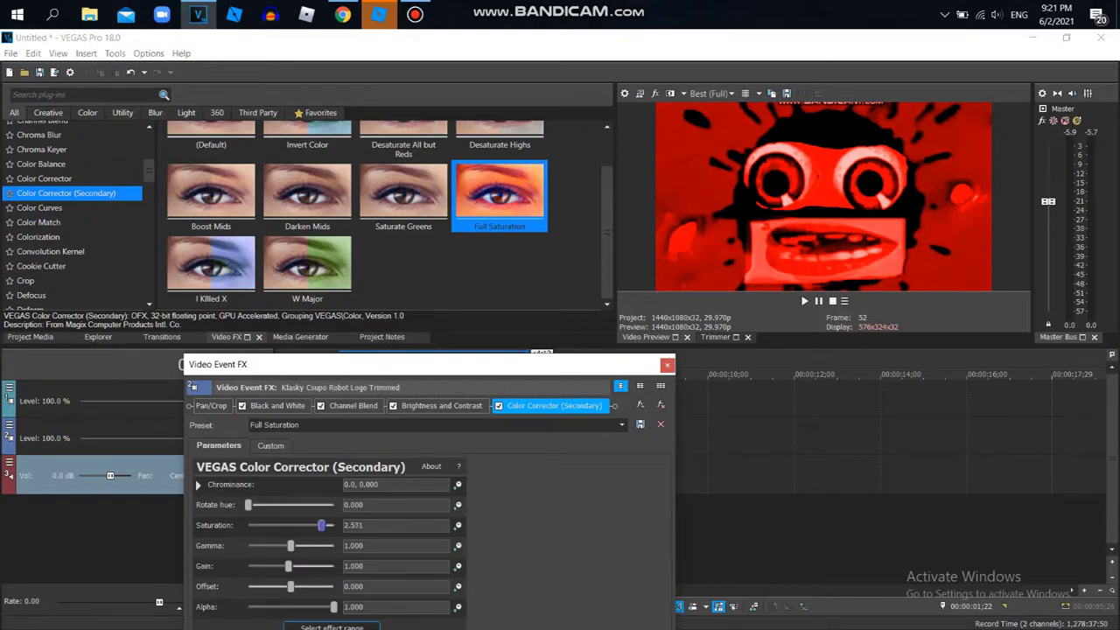
pyautogui.moveTo(321, 525); pyautogui.dragTo(305, 525)
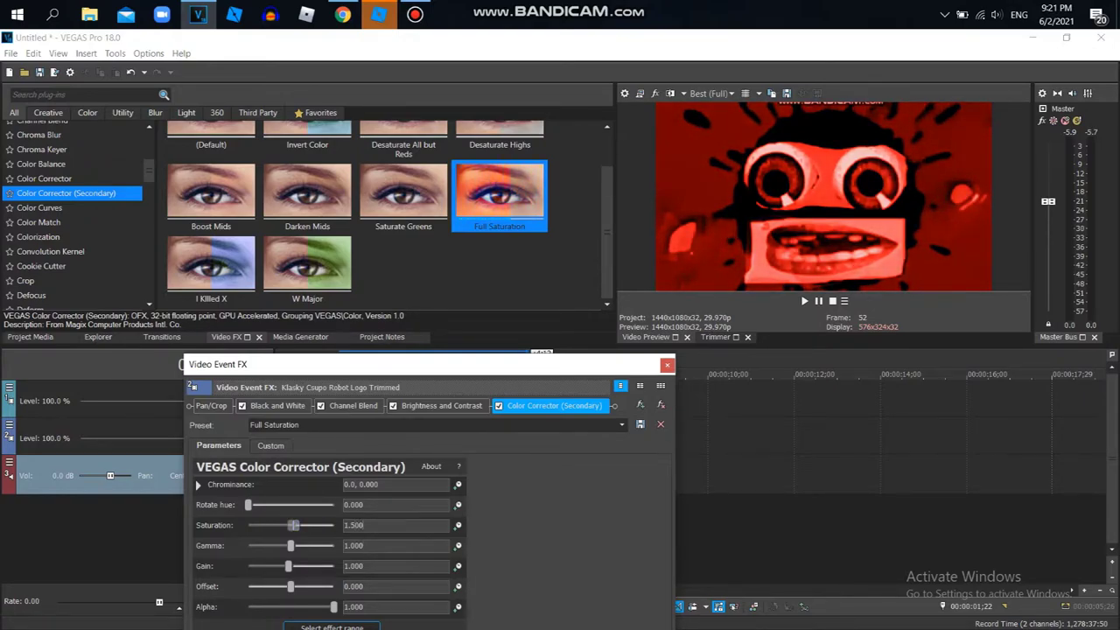
# Step: Save the current effect chain as a plug-in package named WMM Colorize
pyautogui.click(640, 405)
pyautogui.click(900, 276)
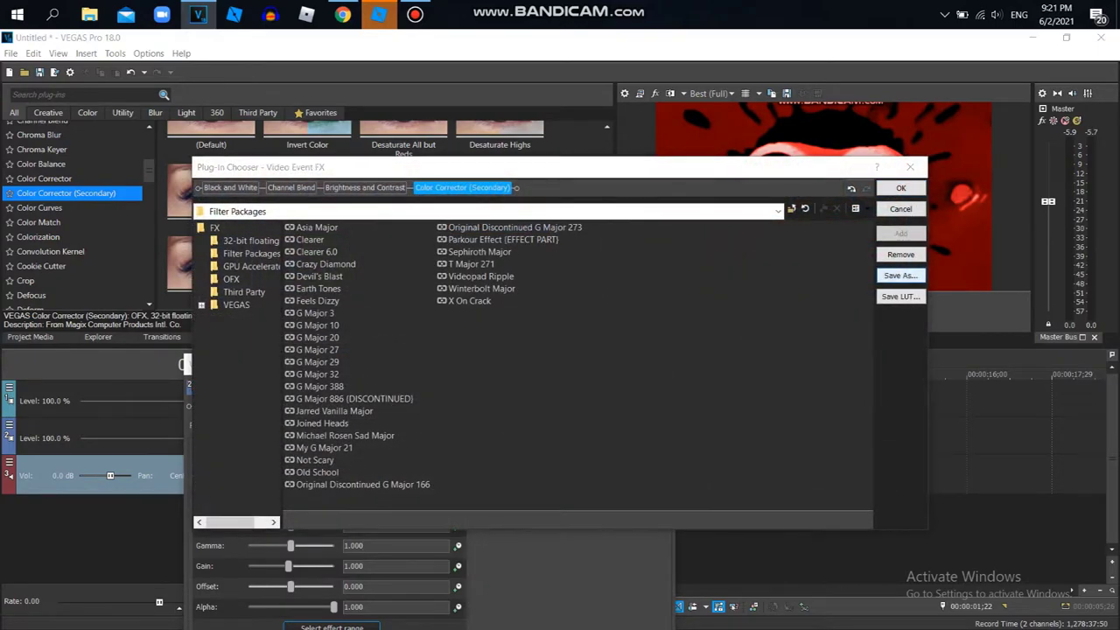
pyautogui.write('WMM Colorize')
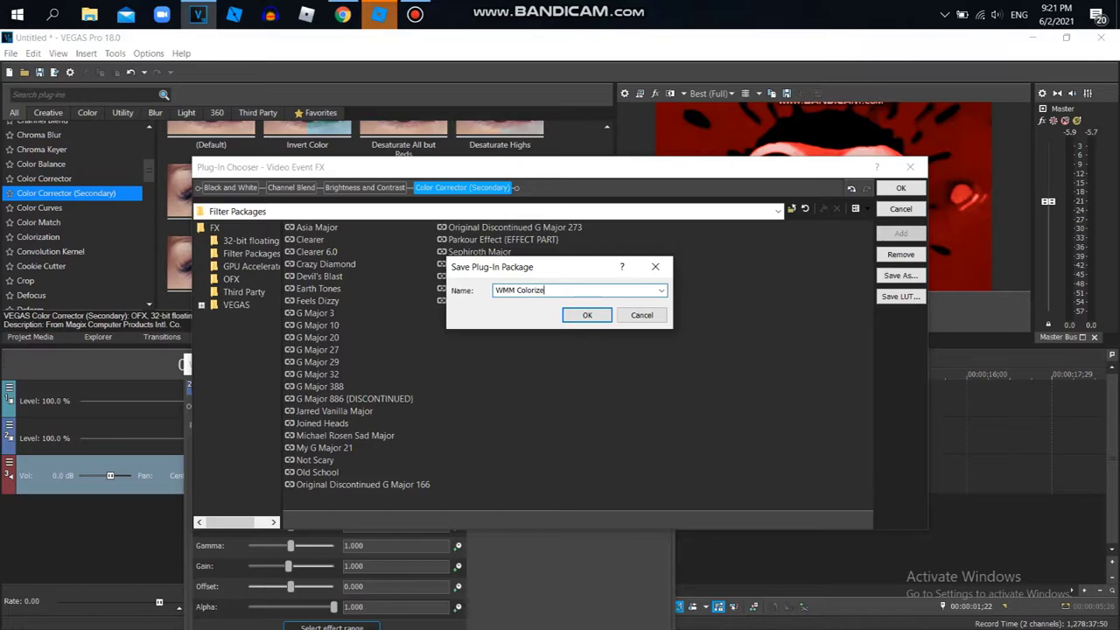
pyautogui.press('Return')
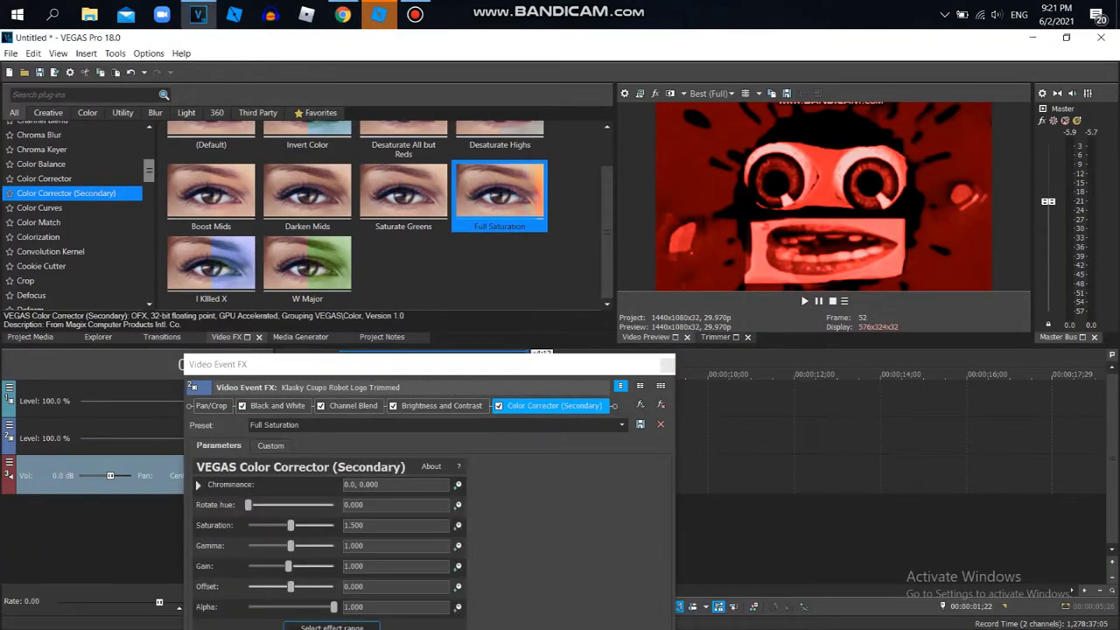
# Step: Add HSL Adjust with the (Default) preset after Color Corrector (Secondary) and keyframe Add to hue to 1.000 at the clip's end
pyautogui.scroll(-5, 79, 214)
pyautogui.click(70, 194)
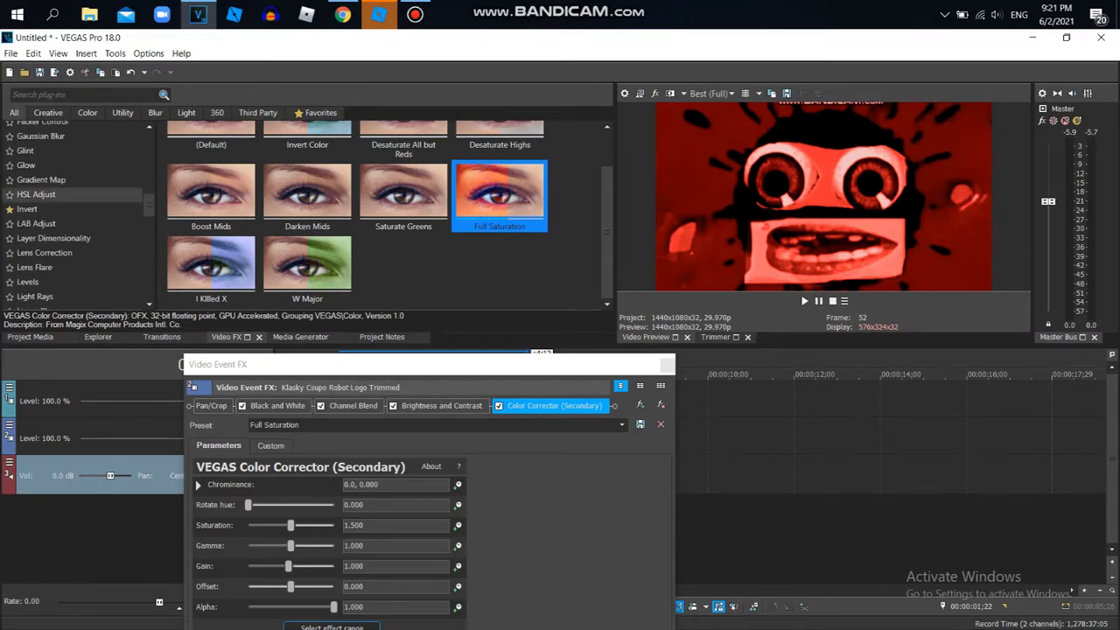
pyautogui.moveTo(607, 192); pyautogui.dragTo(606, 172)
pyautogui.click(211, 158)
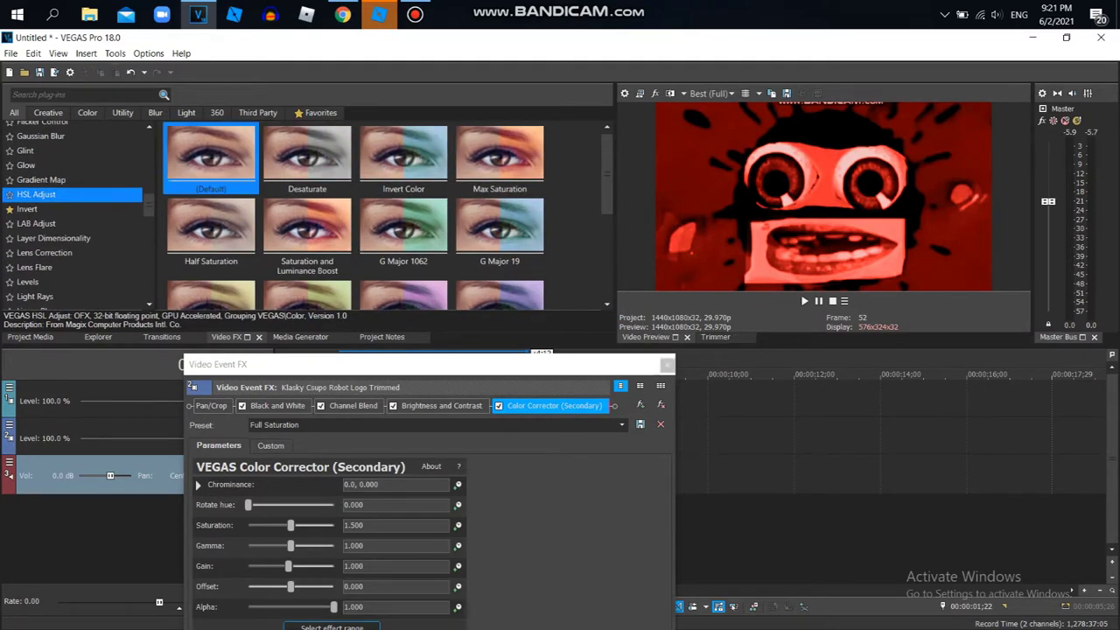
pyautogui.moveTo(210, 158); pyautogui.dragTo(394, 507)
pyautogui.moveTo(437, 364); pyautogui.dragTo(359, 25)
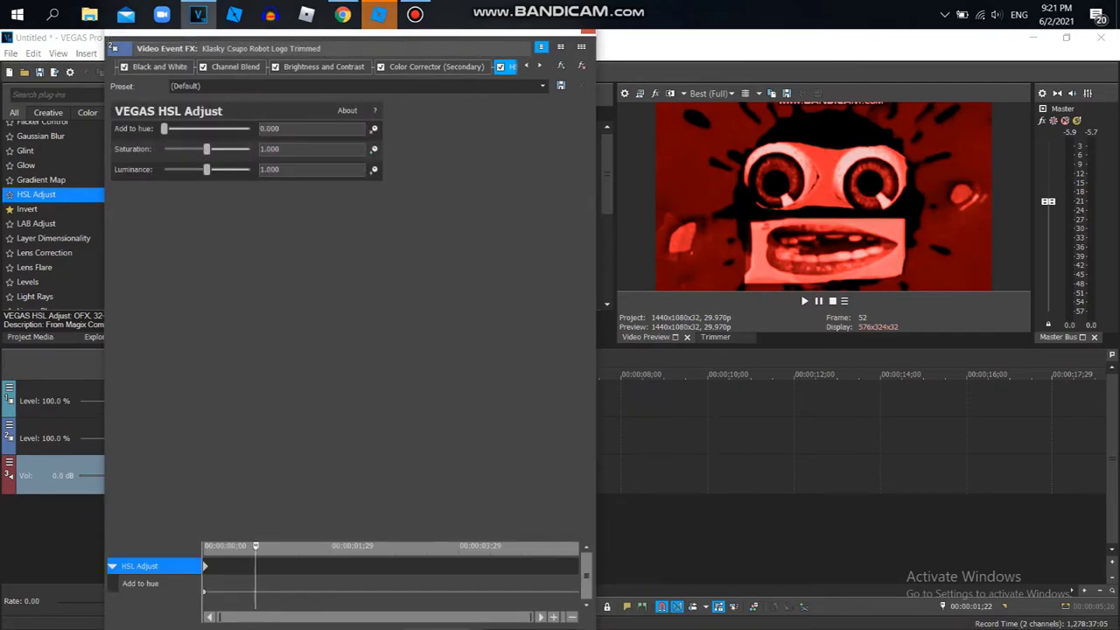
pyautogui.moveTo(297, 582); pyautogui.dragTo(579, 582)
pyautogui.moveTo(165, 128); pyautogui.dragTo(251, 128)
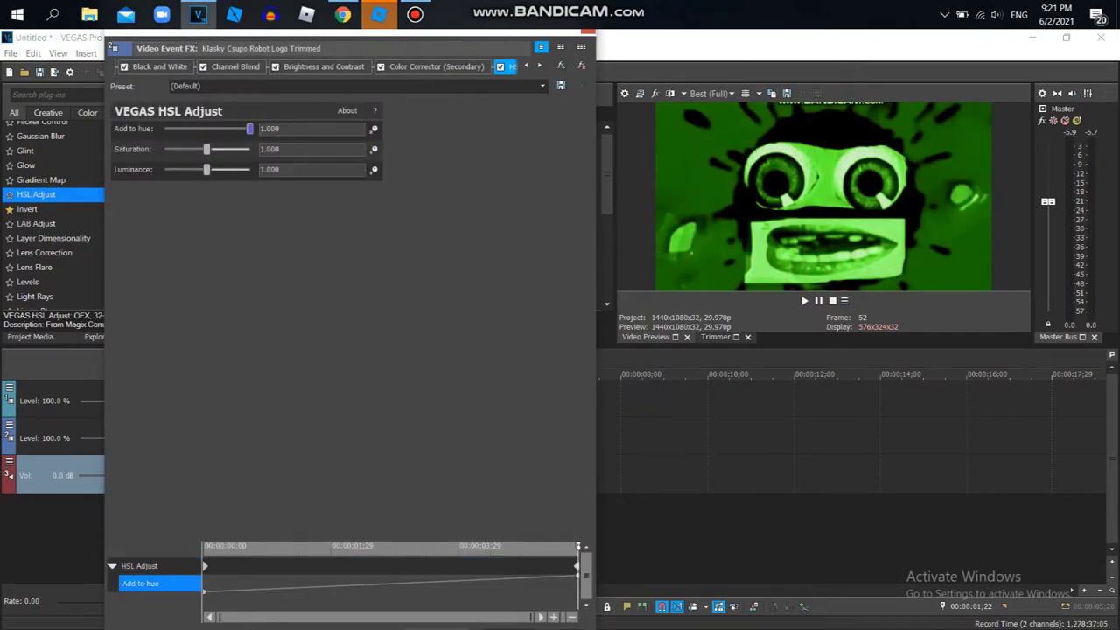
# Step: Add a second (Default) HSL Adjust ahead of Black and White and animate its Add to hue from 1.000 to 0.000 at the clip's end
pyautogui.moveTo(329, 26); pyautogui.dragTo(481, 362)
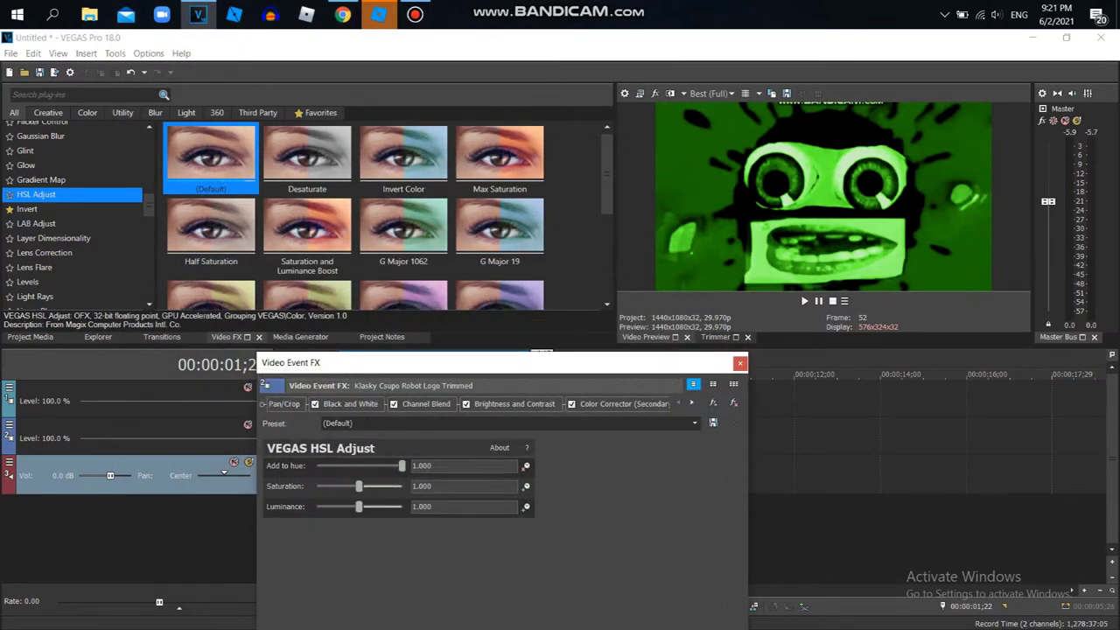
pyautogui.moveTo(211, 158); pyautogui.dragTo(305, 337)
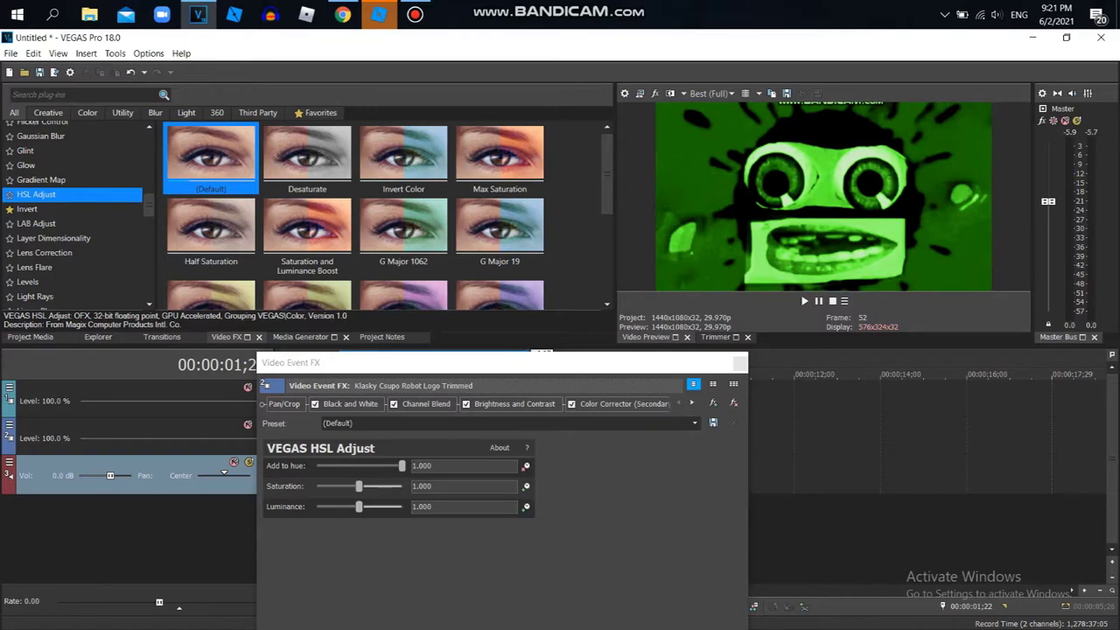
pyautogui.moveTo(542, 361); pyautogui.dragTo(463, 11)
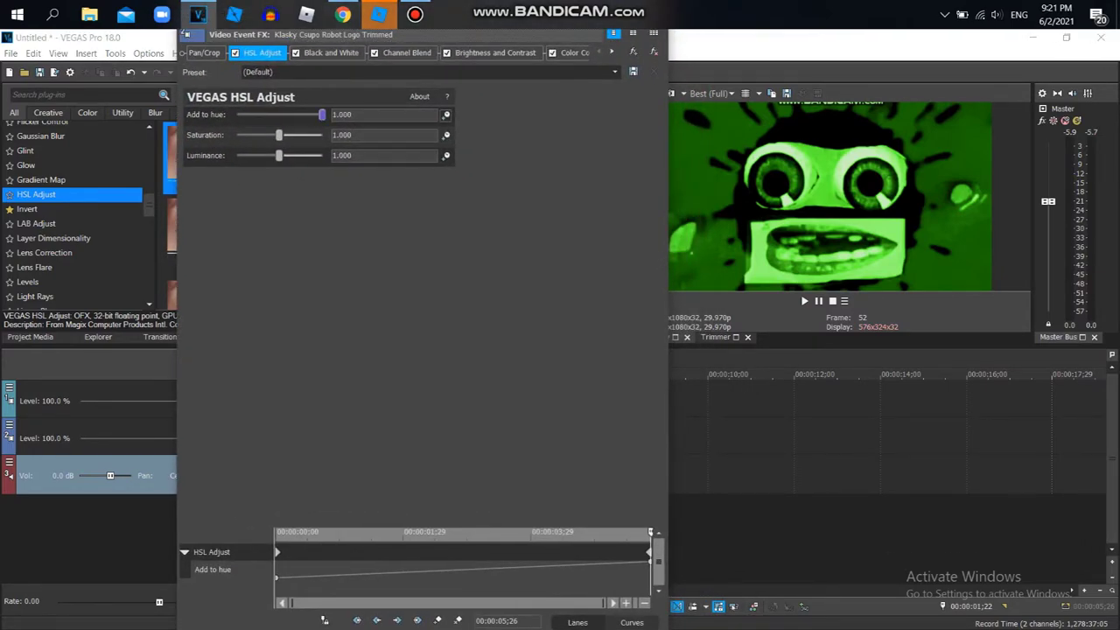
pyautogui.click(320, 587)
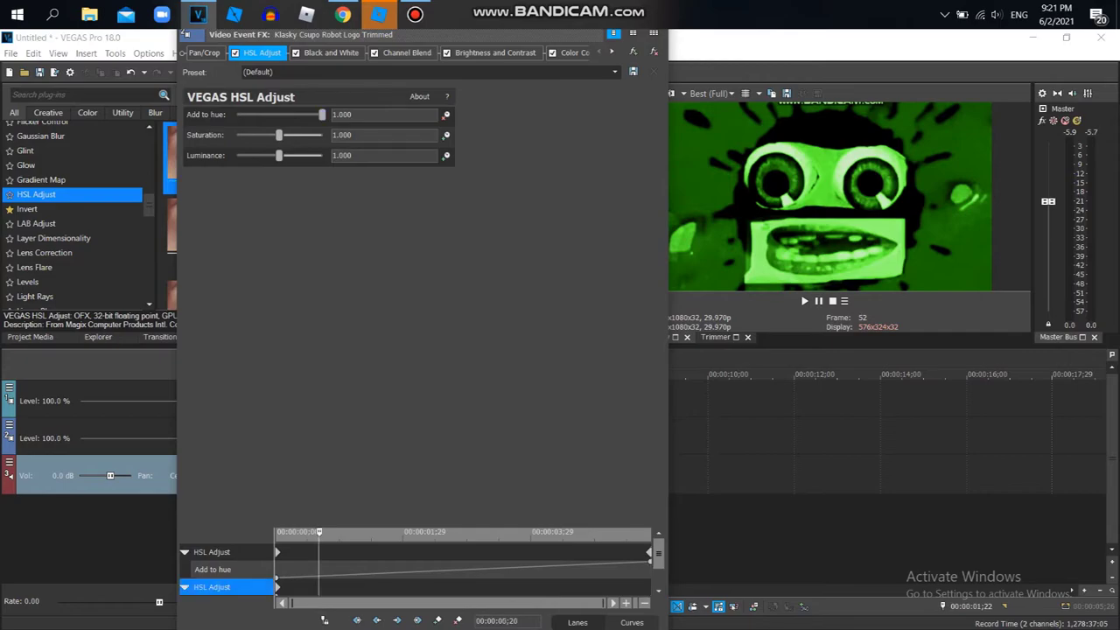
pyautogui.moveTo(319, 587); pyautogui.dragTo(651, 587)
pyautogui.moveTo(322, 114); pyautogui.dragTo(237, 114)
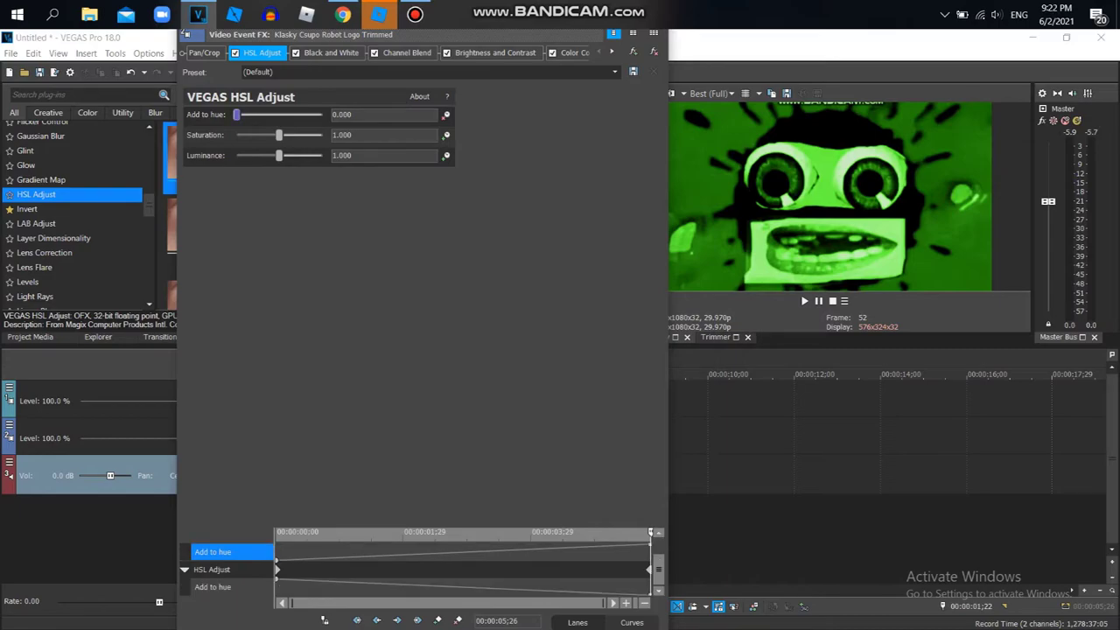
# Step: Temporarily unlock and move the Windows taskbar to reposition the Video Event FX window off the timeline, and lock the taskbar back in place
pyautogui.rightClick(554, 14)
pyautogui.click(604, 316)
pyautogui.moveTo(560, 14); pyautogui.dragTo(560, 615)
pyautogui.moveTo(227, 12); pyautogui.dragTo(249, 98)
pyautogui.moveTo(560, 615); pyautogui.dragTo(560, 15)
pyautogui.rightClick(502, 15)
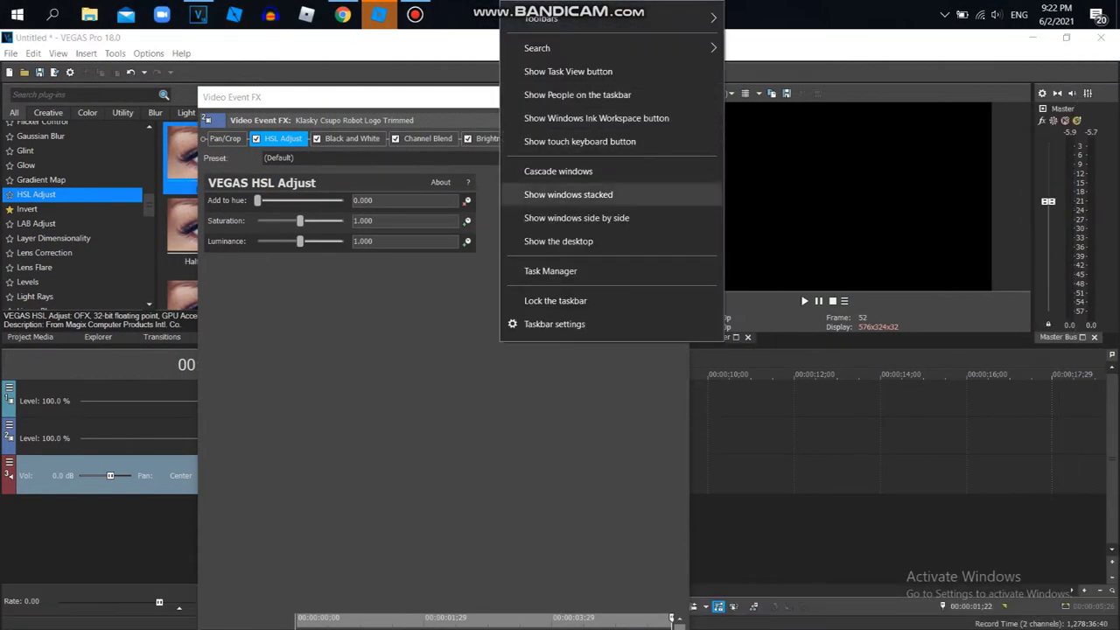
pyautogui.click(556, 301)
pyautogui.moveTo(420, 98); pyautogui.dragTo(675, 356)
# Step: Place the playhead at 00:00:01;15 and add Cookie Cutter with the (Default) preset after the last HSL Adjust
pyautogui.click(340, 375)
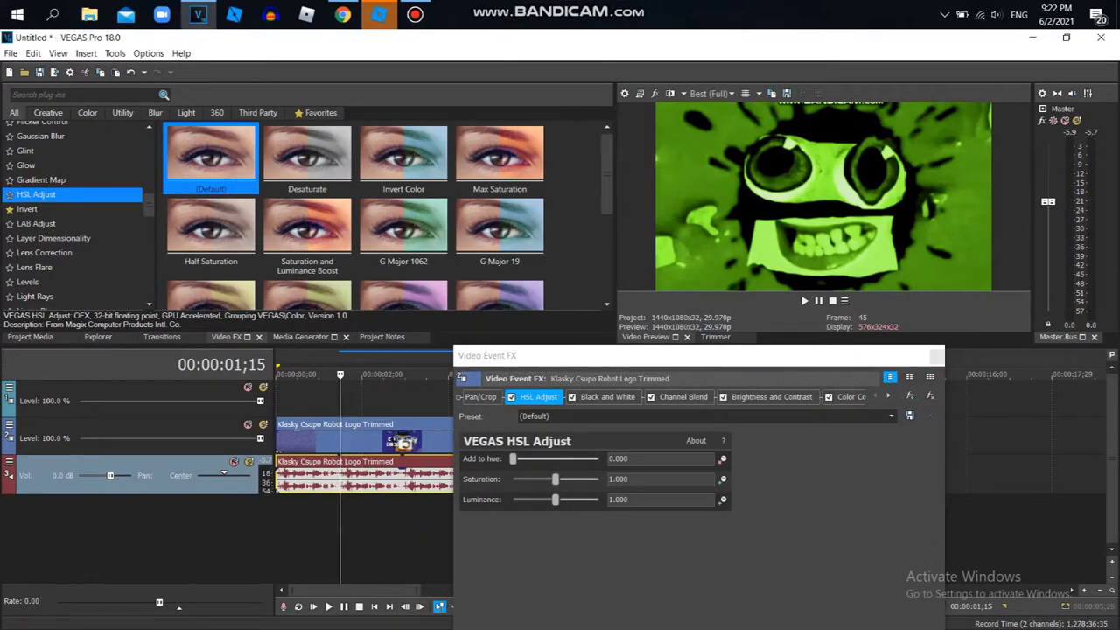
pyautogui.click(888, 396)
pyautogui.click(888, 397)
pyautogui.click(888, 396)
pyautogui.moveTo(148, 206); pyautogui.dragTo(148, 177)
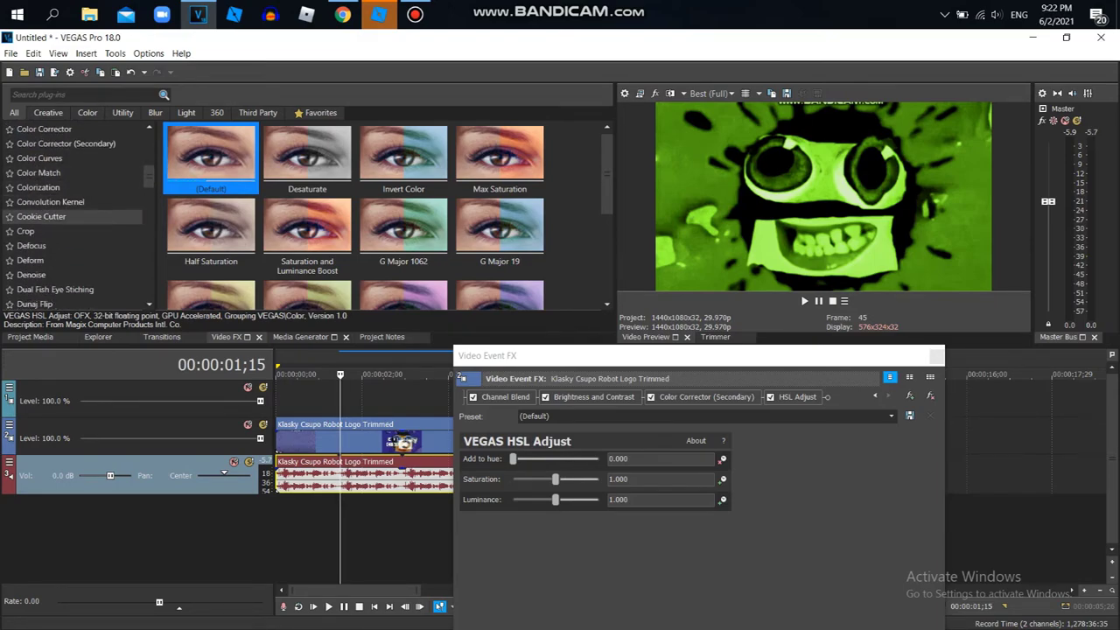
pyautogui.click(41, 217)
pyautogui.moveTo(211, 158); pyautogui.dragTo(818, 397)
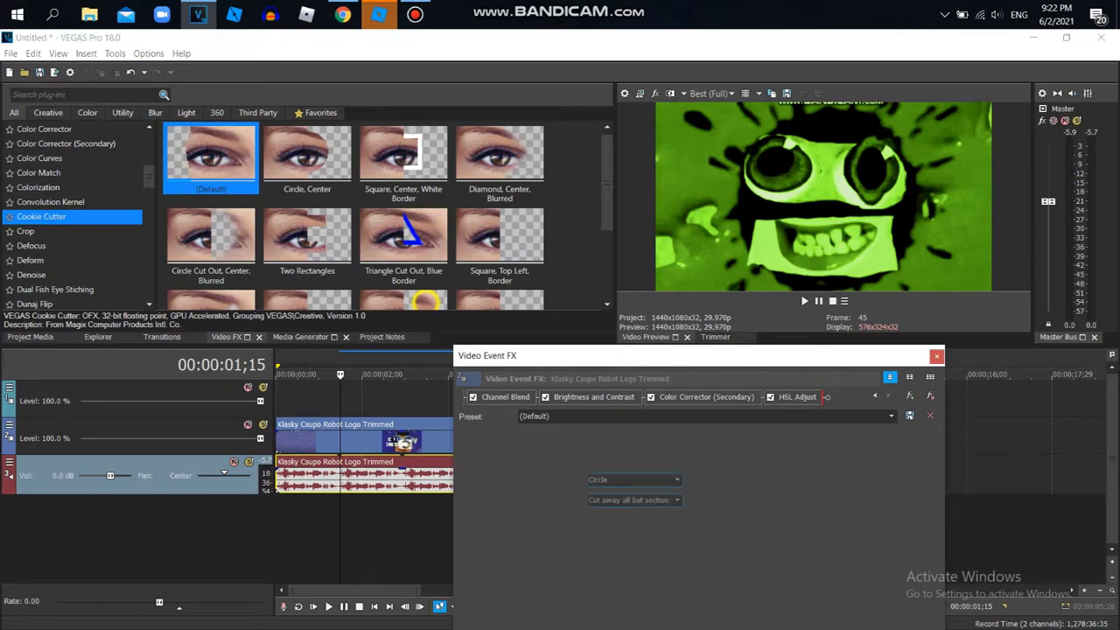
# Step: Add Picture in Picture with the (Default) preset after Cookie Cutter and set its X scale to 1
pyautogui.moveTo(612, 355); pyautogui.dragTo(359, 326)
pyautogui.moveTo(149, 177); pyautogui.dragTo(149, 253)
pyautogui.click(47, 190)
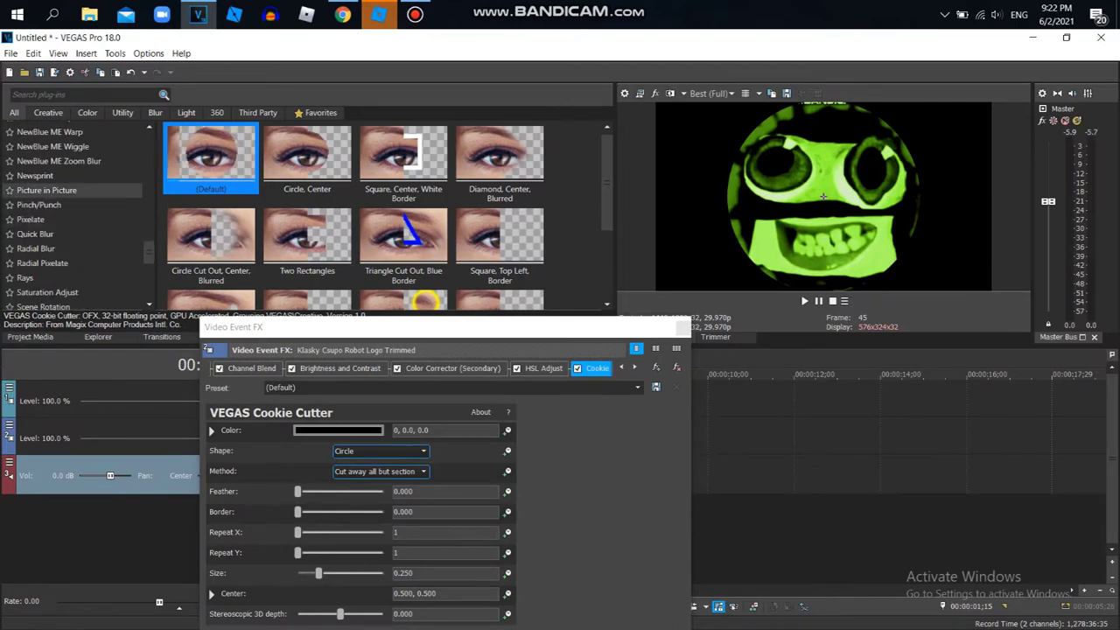
pyautogui.click(596, 368)
pyautogui.moveTo(211, 159); pyautogui.dragTo(420, 455)
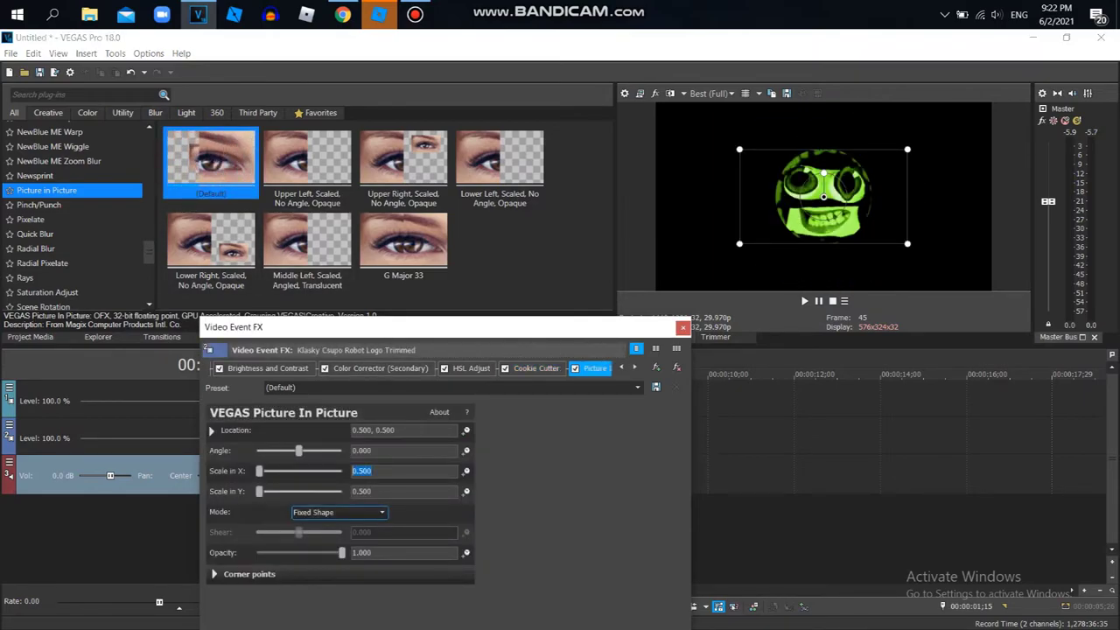
pyautogui.write('1')
pyautogui.click(372, 451)
# Step: Animate the Picture in Picture angle to reach 1800 at the clip's end and close the clip's effects window
pyautogui.moveTo(468, 327); pyautogui.dragTo(386, 25)
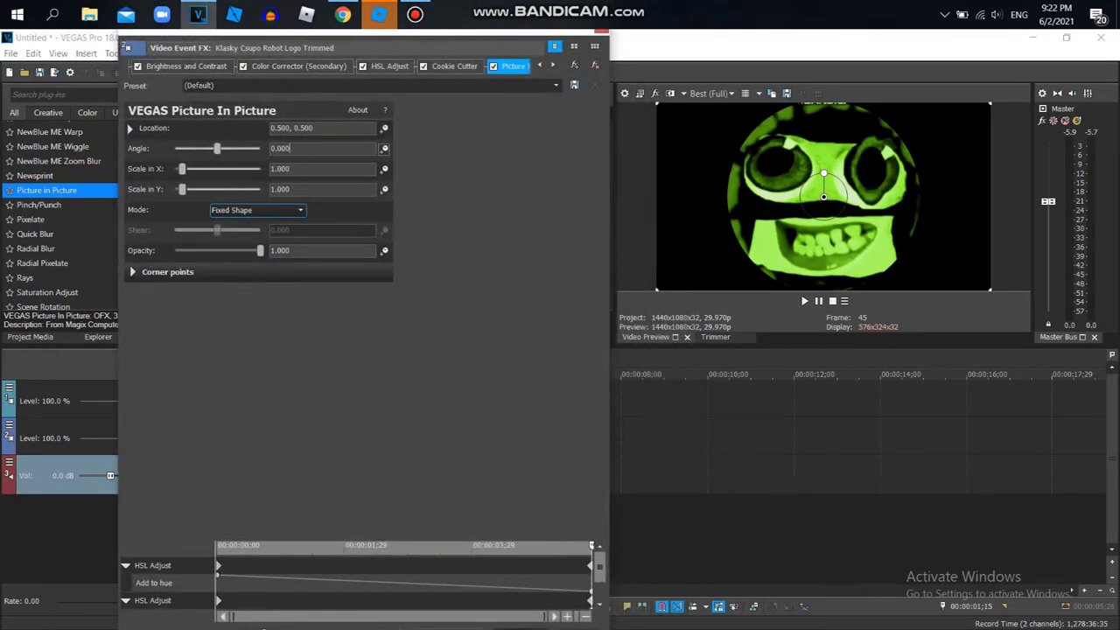
pyautogui.moveTo(600, 561); pyautogui.dragTo(599, 590)
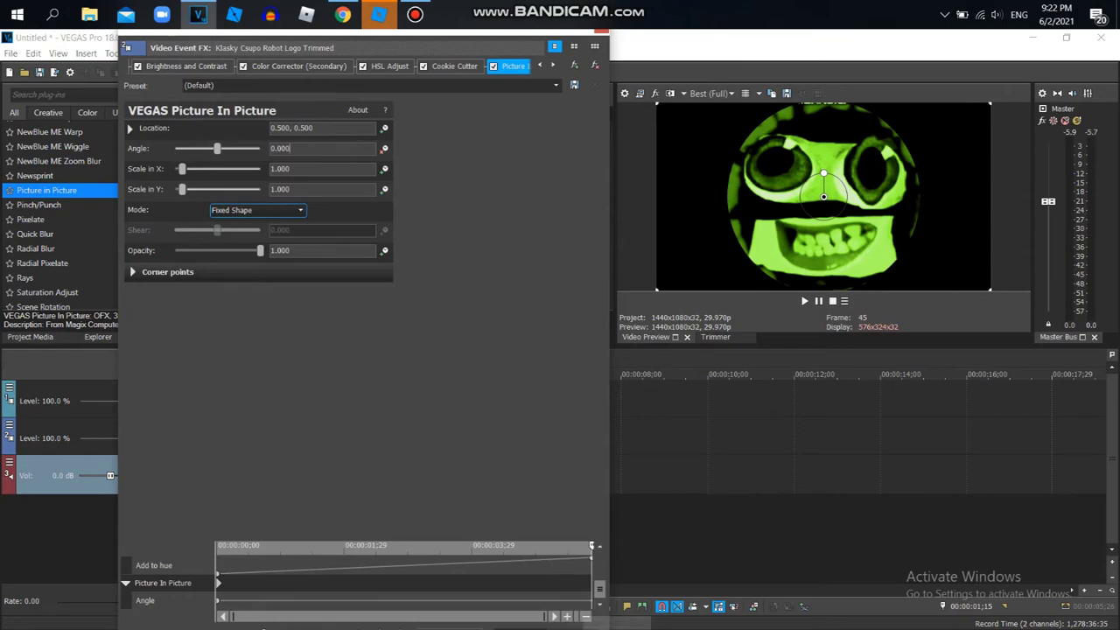
pyautogui.click(217, 148)
pyautogui.moveTo(217, 149); pyautogui.dragTo(237, 149)
pyautogui.moveTo(847, 201); pyautogui.dragTo(803, 184)
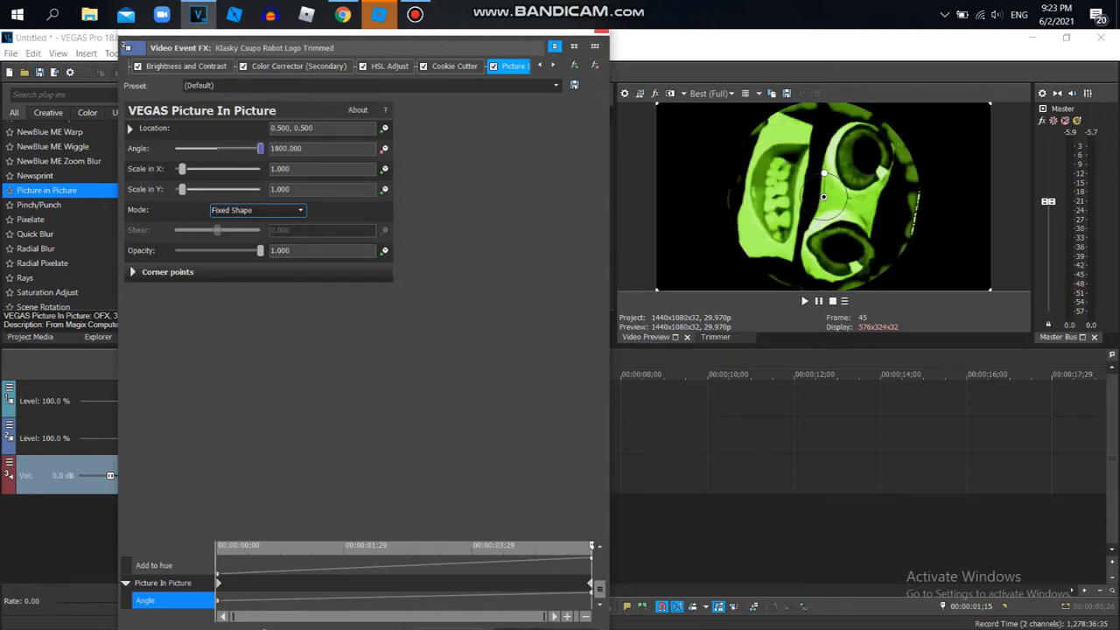
pyautogui.click(601, 32)
pyautogui.click(513, 424)
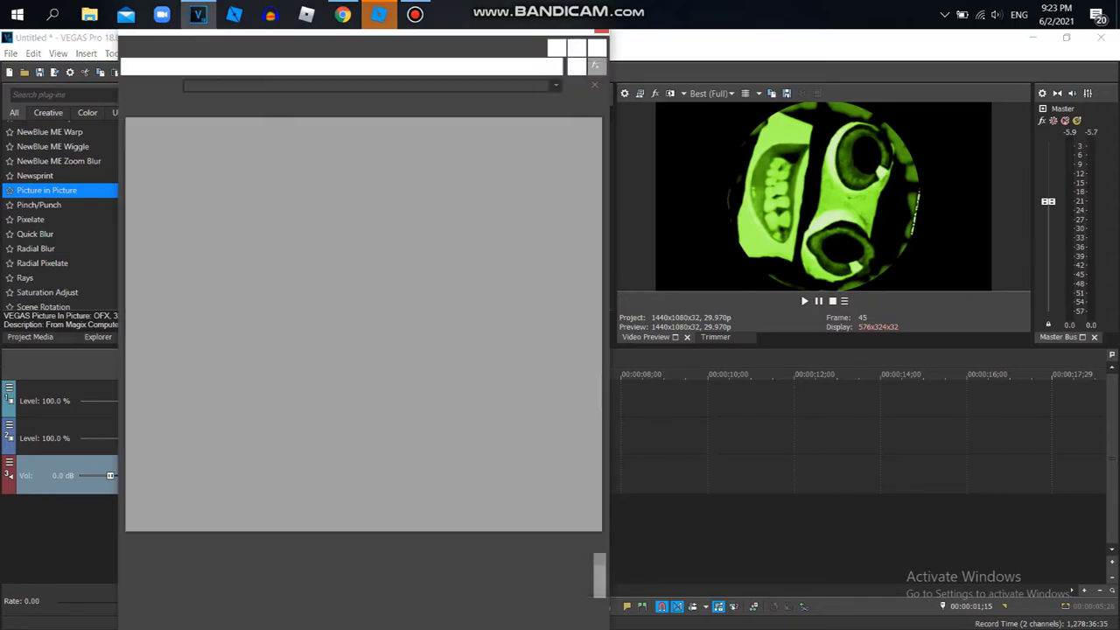
# Step: Lower the Picture in Picture angle at the clip's start to its minimum, close the effects window and play the clip
pyautogui.moveTo(600, 560); pyautogui.dragTo(599, 590)
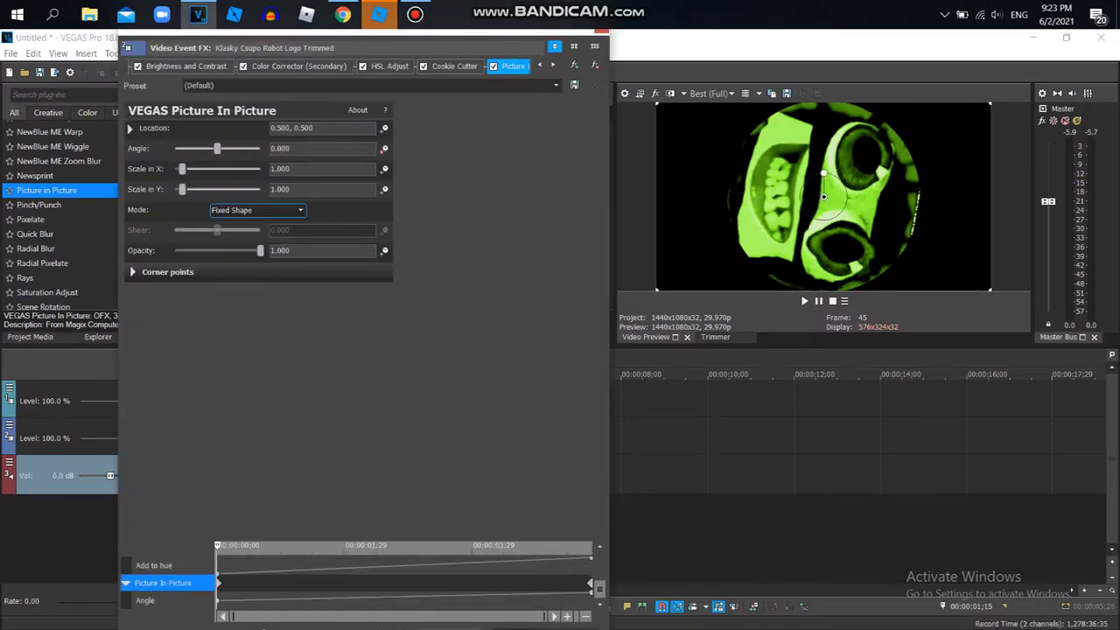
pyautogui.moveTo(217, 148); pyautogui.dragTo(175, 148)
pyautogui.moveTo(188, 32); pyautogui.dragTo(183, 102)
pyautogui.click(596, 95)
pyautogui.press('space')
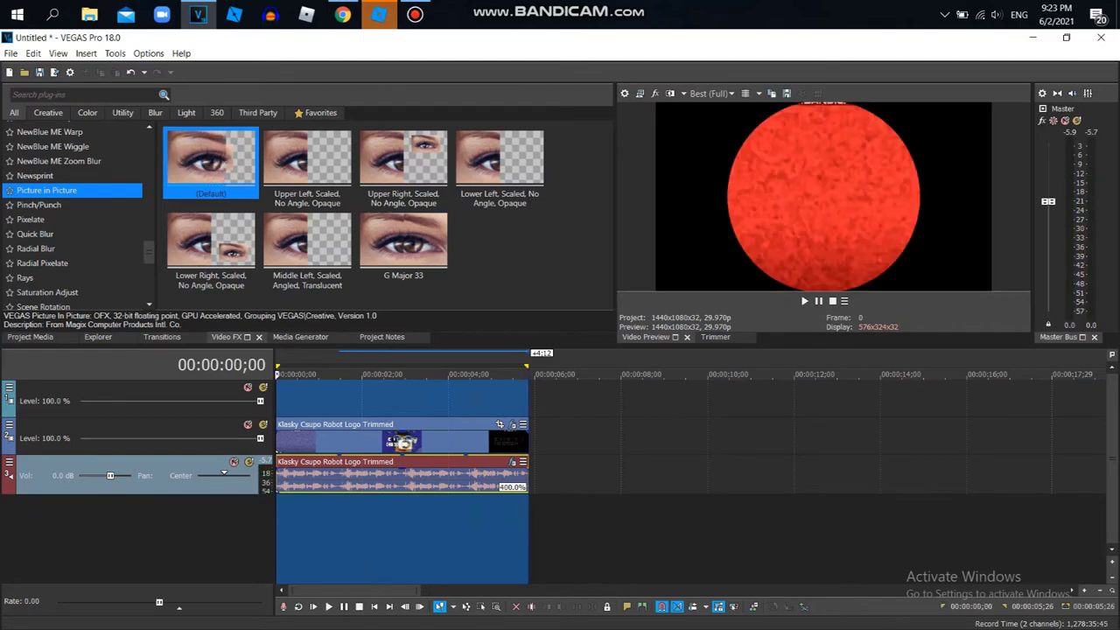
# Step: Save the first clip's effect chain as a plug-in package named "G Major 1137" and close the effects window
pyautogui.click(513, 424)
pyautogui.click(568, 135)
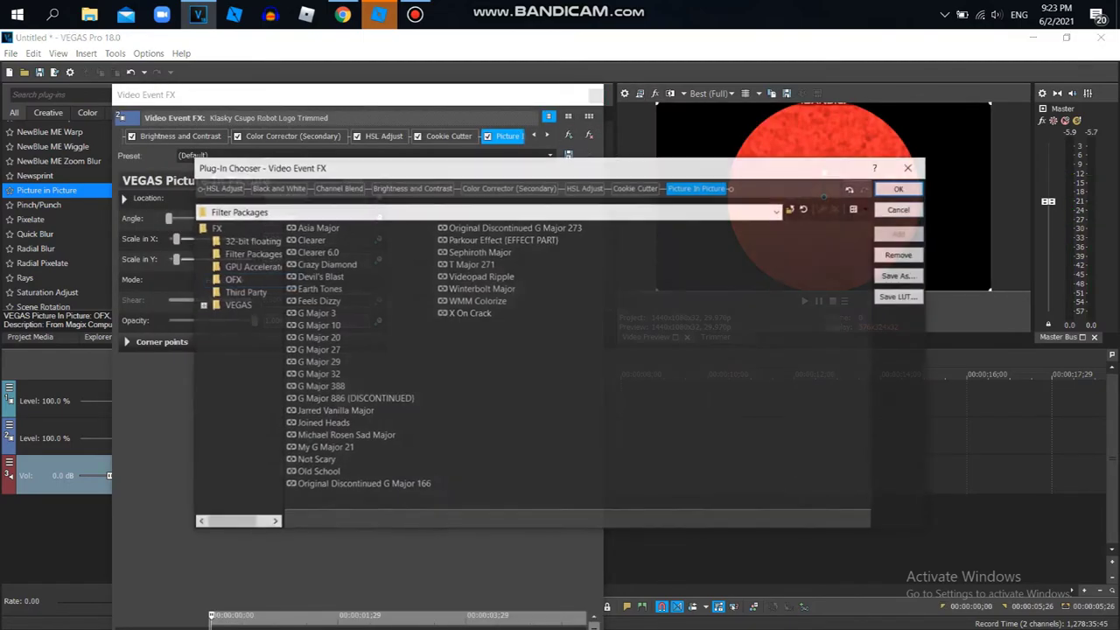
pyautogui.click(901, 275)
pyautogui.write('G Major')
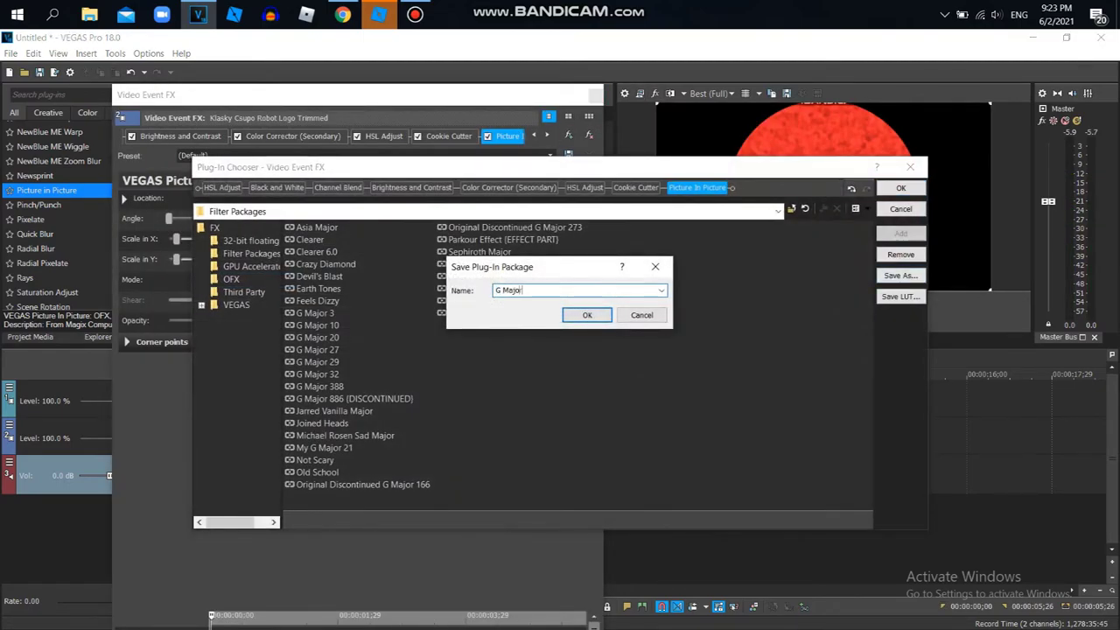
pyautogui.write(' 1137')
pyautogui.click(342, 14)
pyautogui.moveTo(1113, 185); pyautogui.dragTo(1113, 322)
pyautogui.click(199, 14)
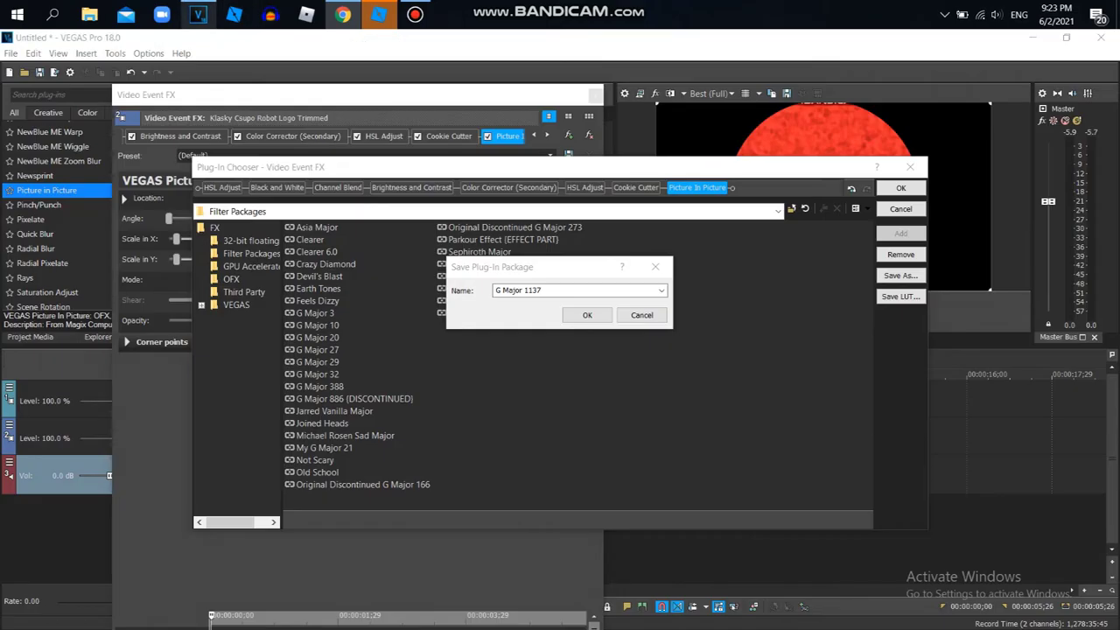
pyautogui.click(587, 315)
pyautogui.click(900, 187)
pyautogui.click(342, 14)
pyautogui.click(198, 14)
pyautogui.click(595, 96)
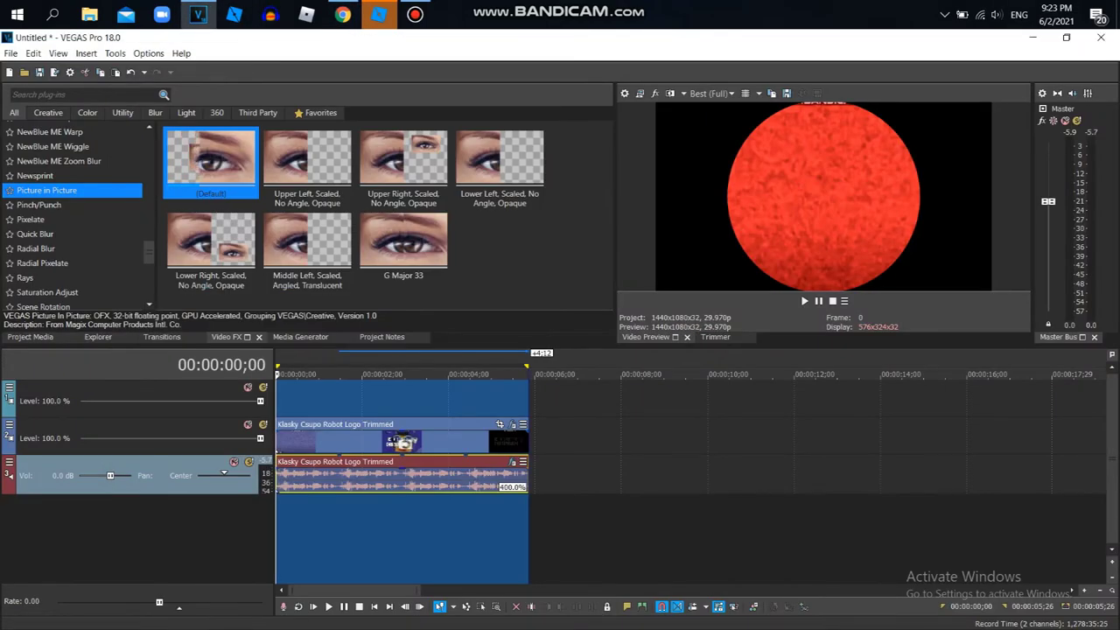
pyautogui.click(746, 477)
pyautogui.doubleClick(402, 477)
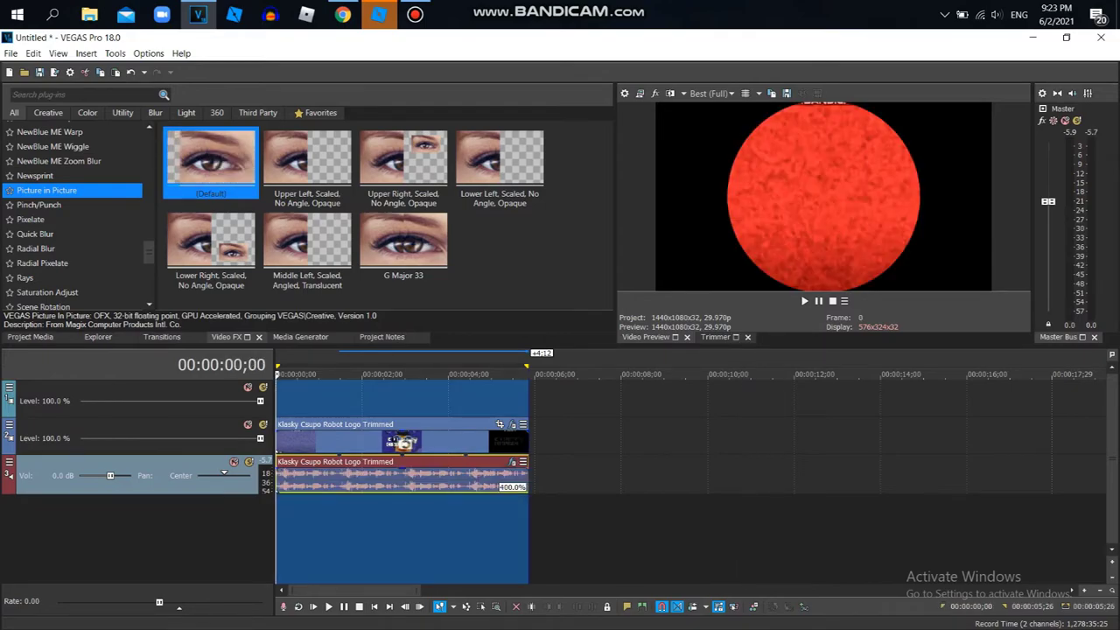
pyautogui.click(414, 14)
pyautogui.click(578, 229)
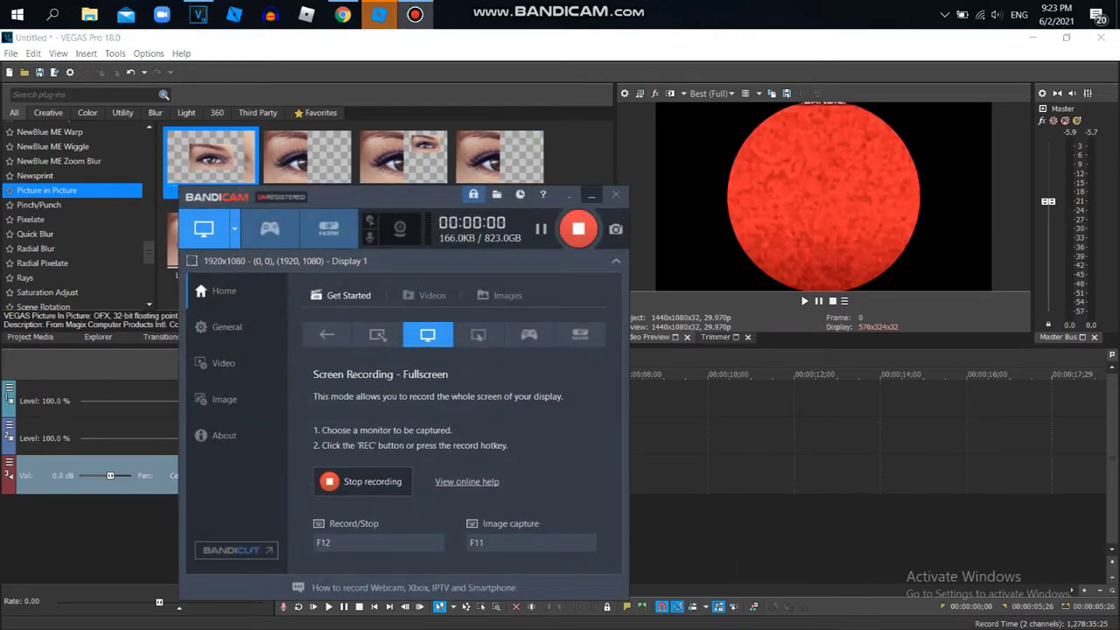
pyautogui.click(592, 195)
# Step: Add another copy of Klasky Csupo Robot Logo Trimmed from the project media directly after the first clip on the timeline
pyautogui.click(31, 337)
pyautogui.moveTo(216, 129); pyautogui.dragTo(529, 437)
# Step: Switch to Chrome, play the reference video from 0:17 to study the G Major 1206 look, pause it and return to VEGAS Pro
pyautogui.click(343, 14)
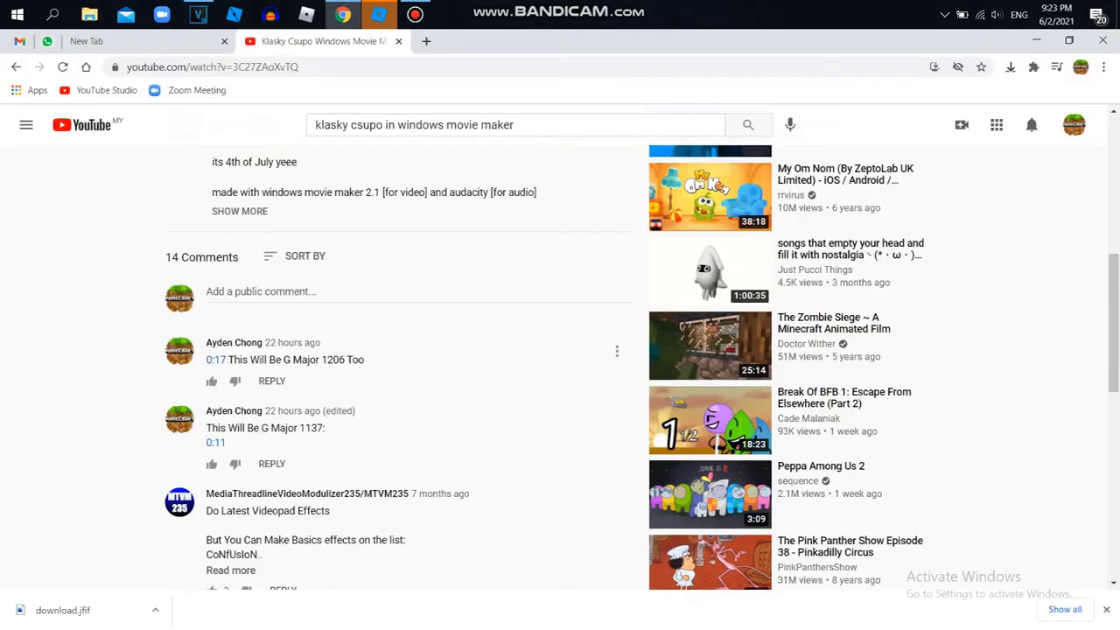
pyautogui.click(215, 360)
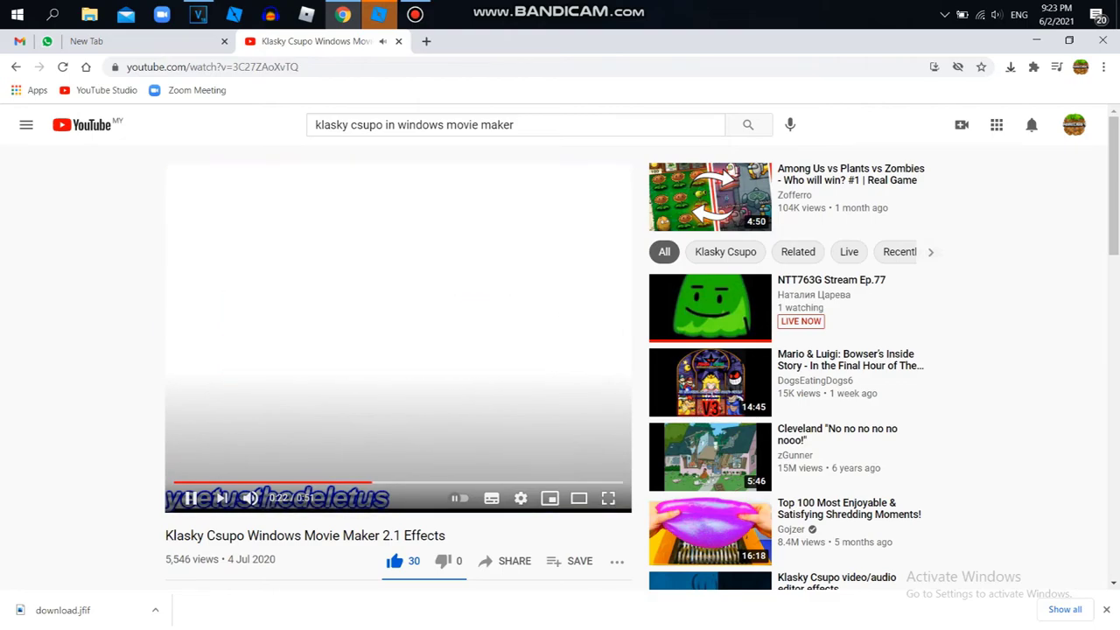
pyautogui.press('space')
pyautogui.click(199, 14)
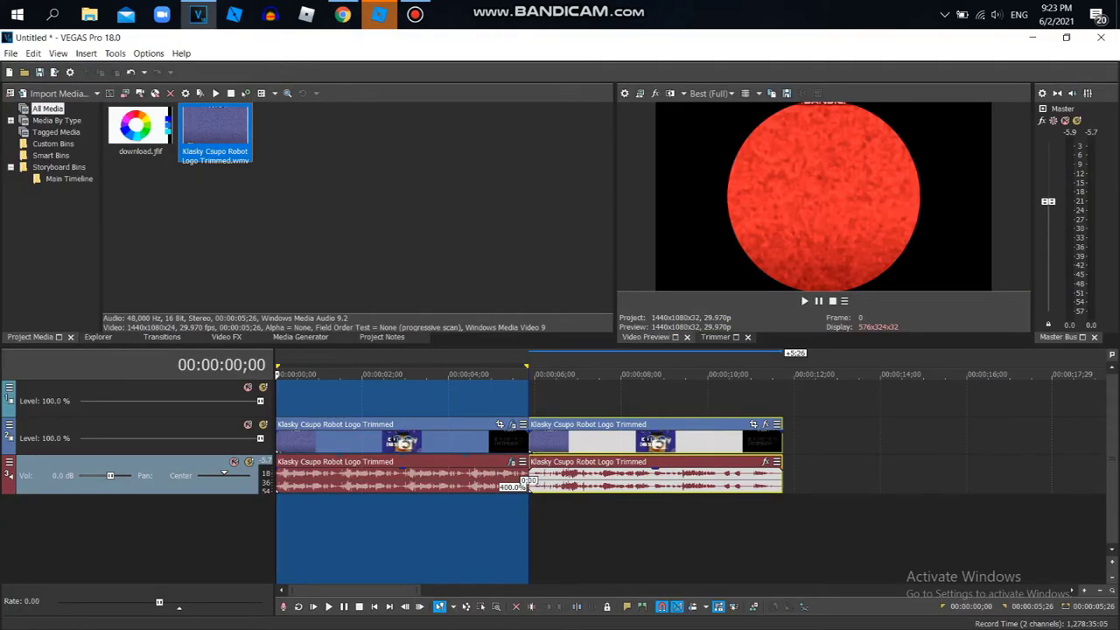
# Step: Place the playhead at 00:00:07;22, apply the WMM Colorize filter package to the second clip and review its effects
pyautogui.click(610, 477)
pyautogui.click(766, 425)
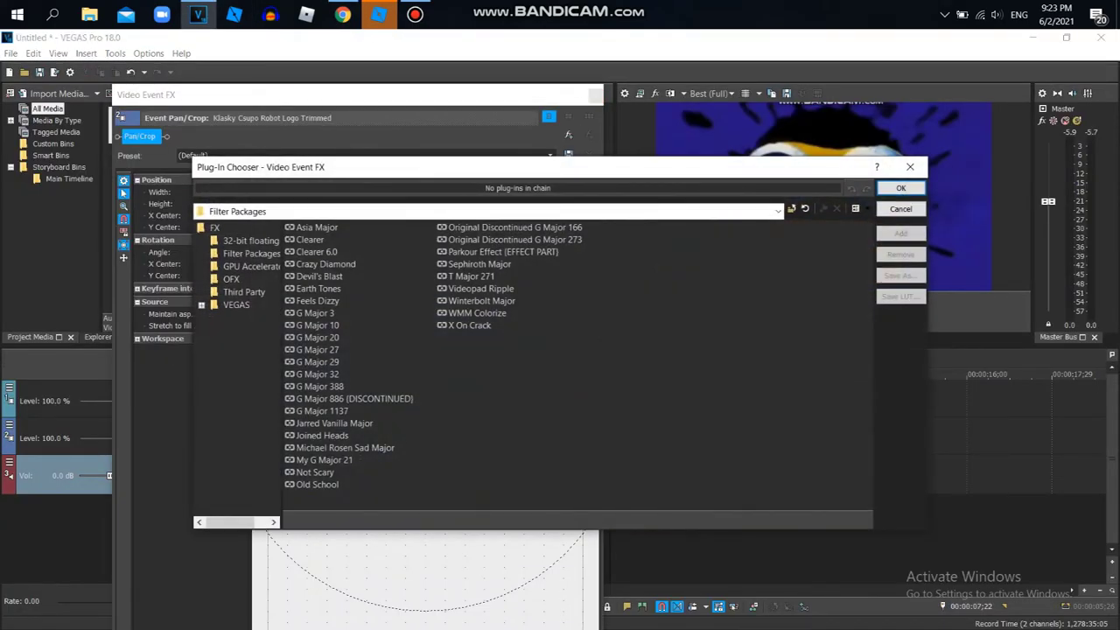
pyautogui.doubleClick(477, 313)
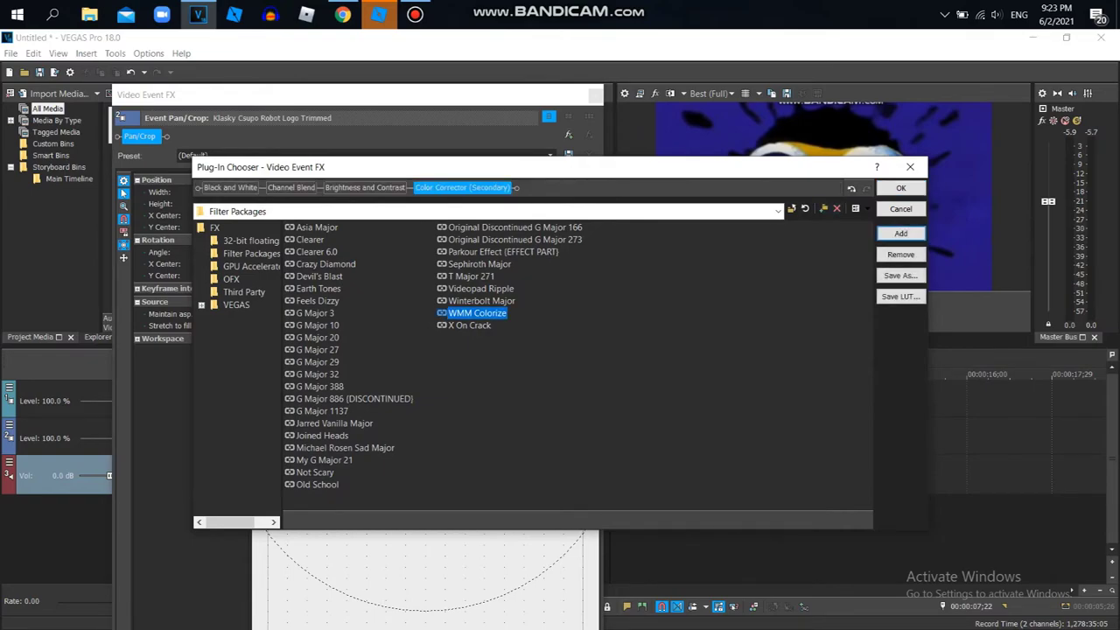
pyautogui.click(901, 188)
pyautogui.click(281, 136)
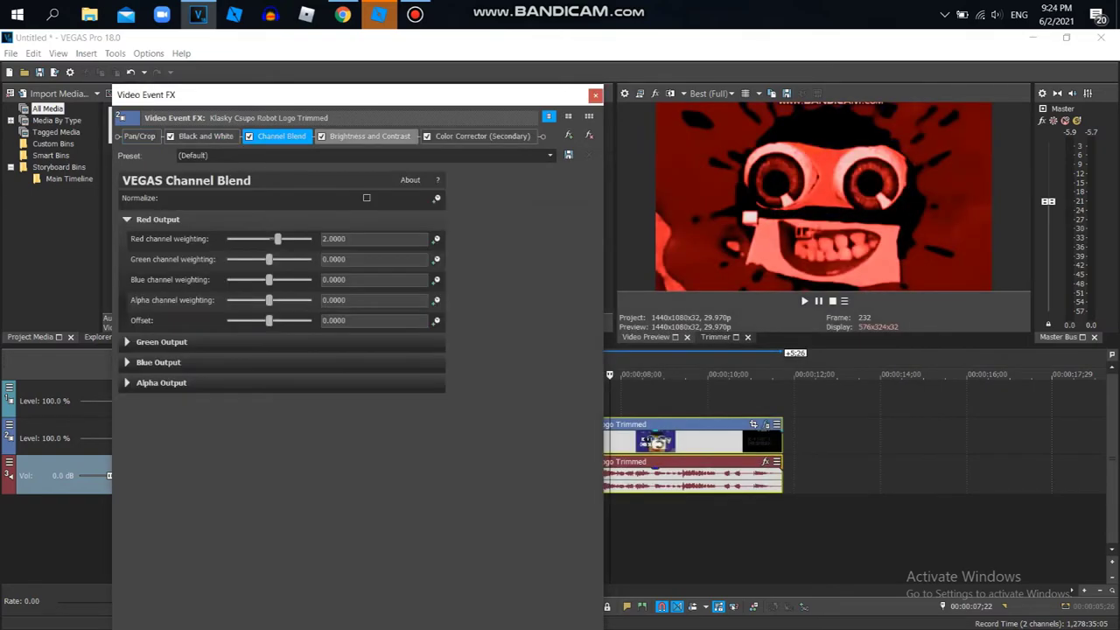
pyautogui.click(369, 136)
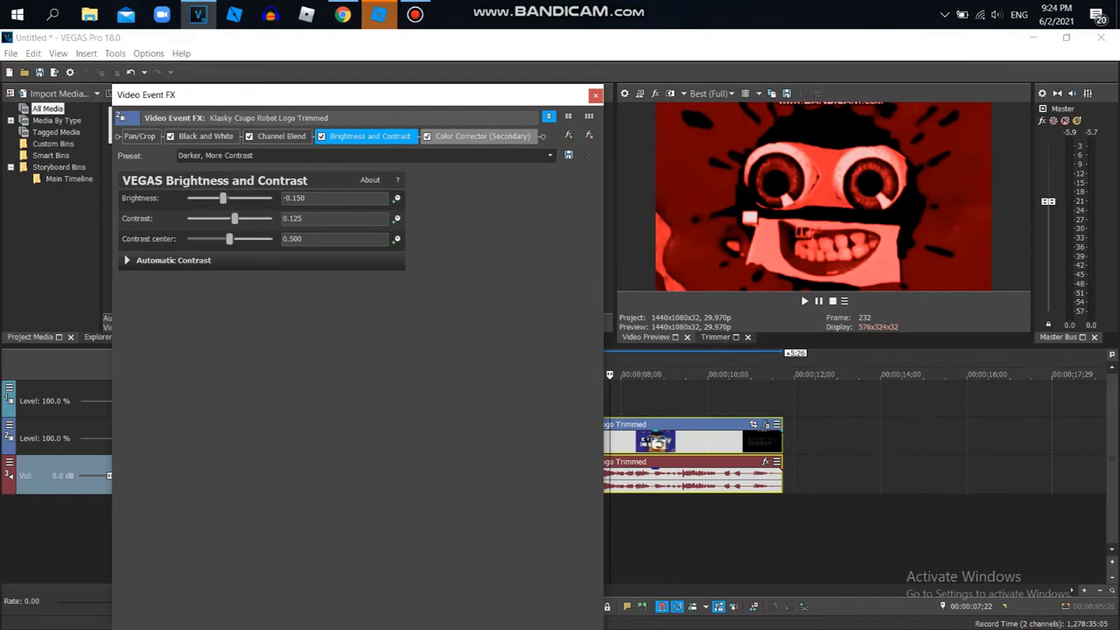
pyautogui.click(482, 135)
pyautogui.click(594, 94)
# Step: Try the Invert effect on the second clip and remove it from the chain
pyautogui.click(226, 337)
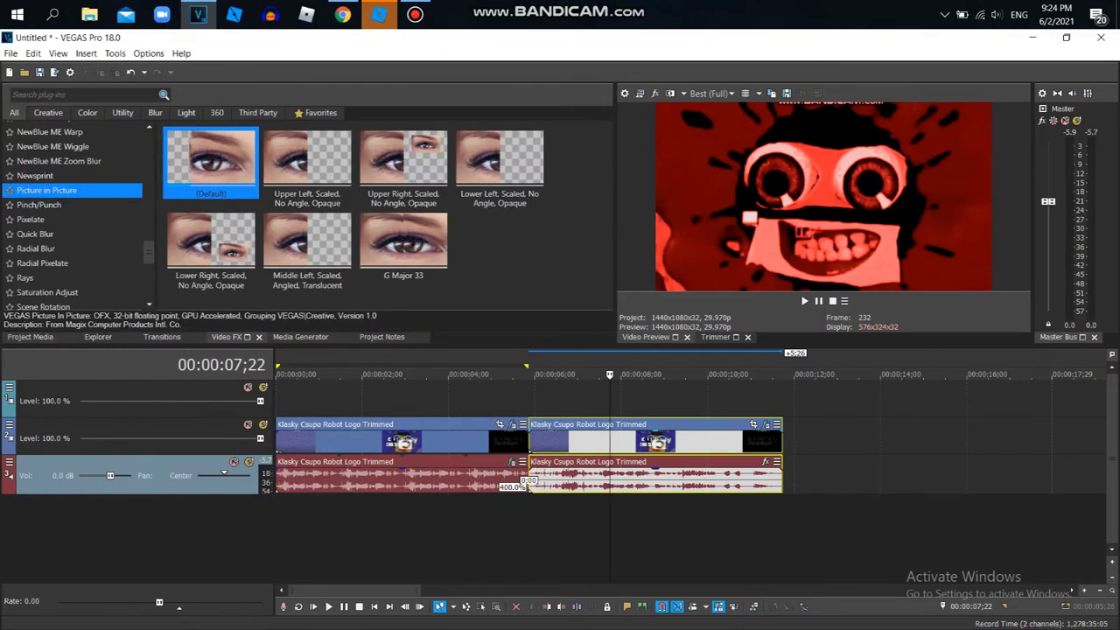
pyautogui.scroll(8, 74, 219)
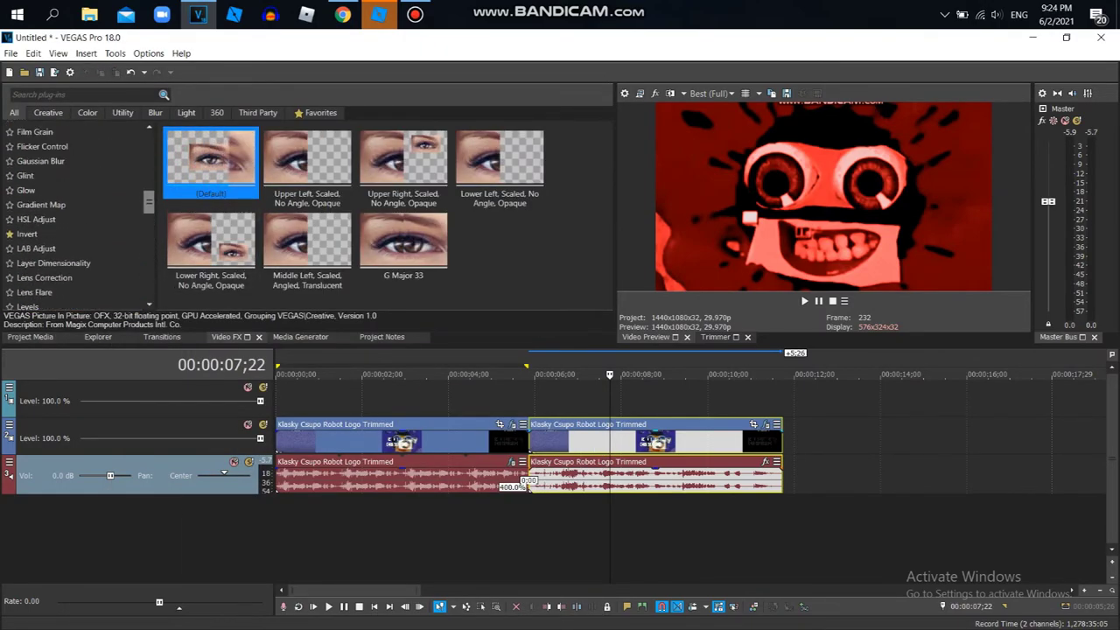
pyautogui.scroll(1, 74, 219)
pyautogui.click(35, 258)
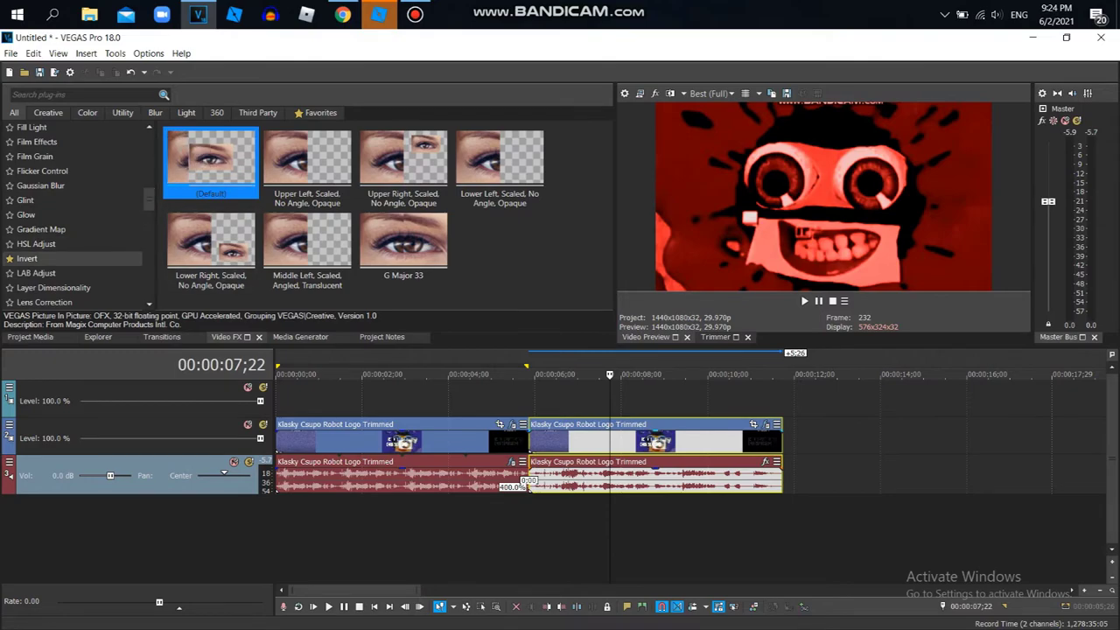
pyautogui.doubleClick(35, 258)
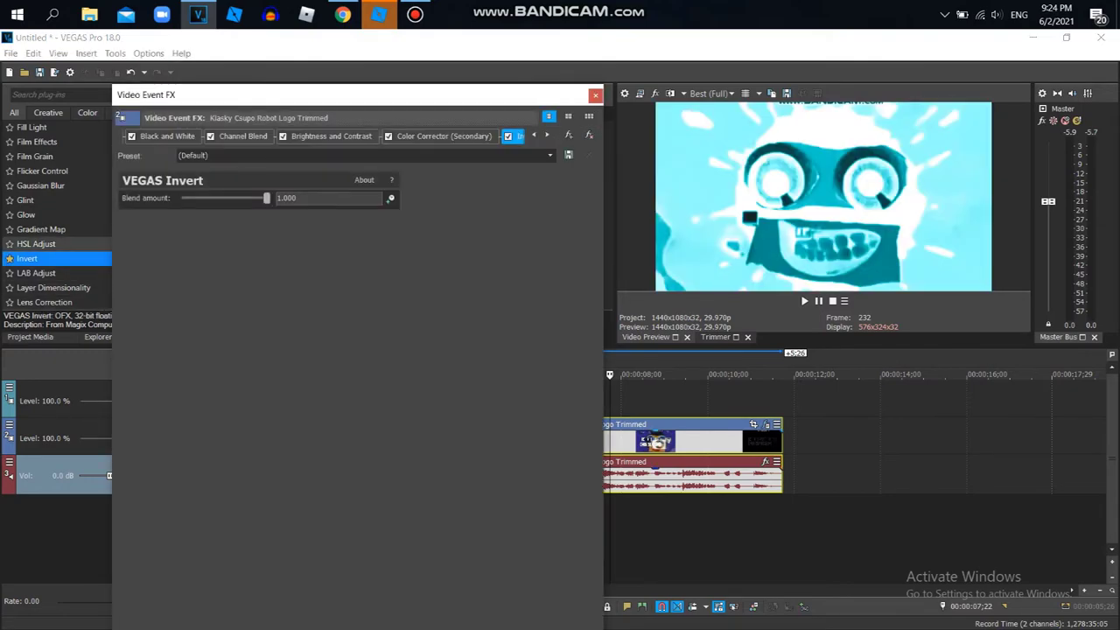
pyautogui.doubleClick(37, 244)
pyautogui.moveTo(262, 94); pyautogui.dragTo(314, 223)
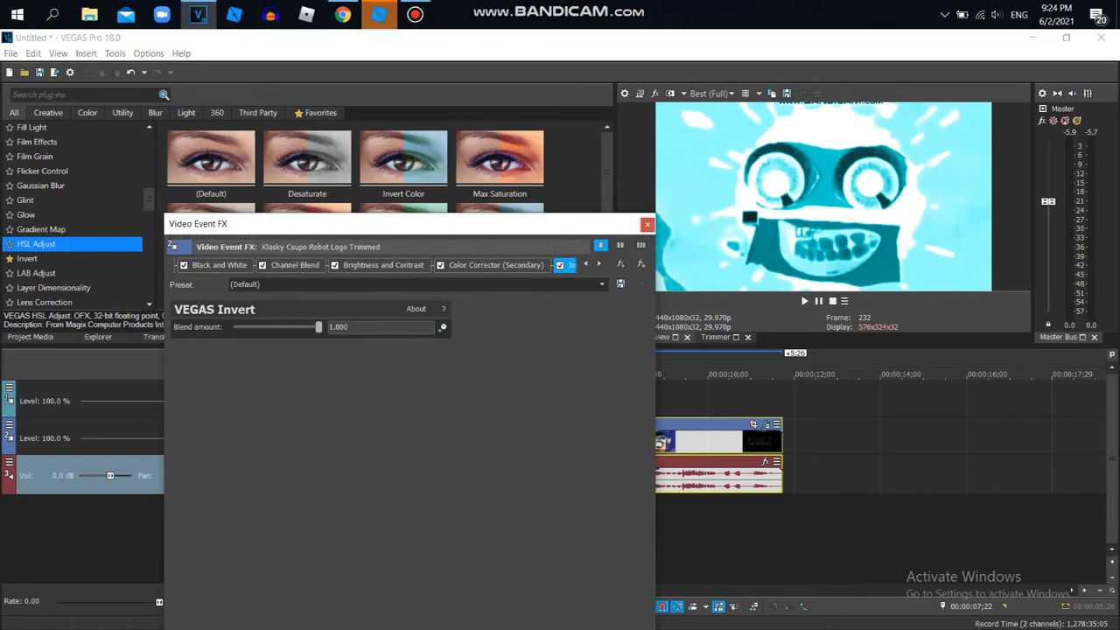
pyautogui.click(641, 264)
# Step: Add LAB Adjust with the Invert Luminosity preset to the second clip's effect chain
pyautogui.click(36, 273)
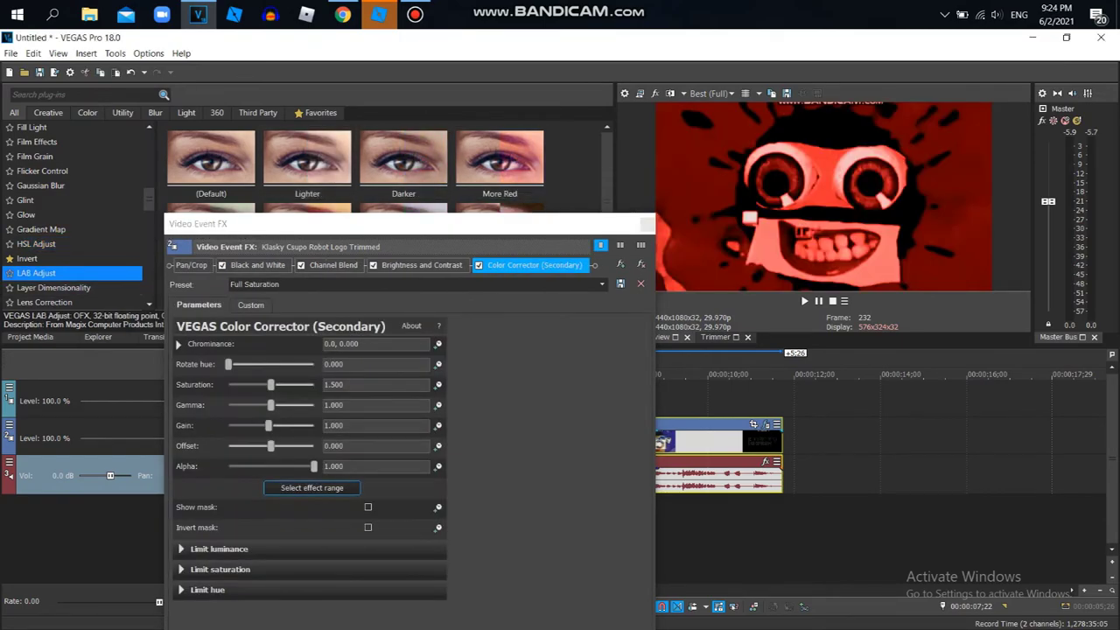
pyautogui.moveTo(262, 224); pyautogui.dragTo(269, 278)
pyautogui.doubleClick(499, 234)
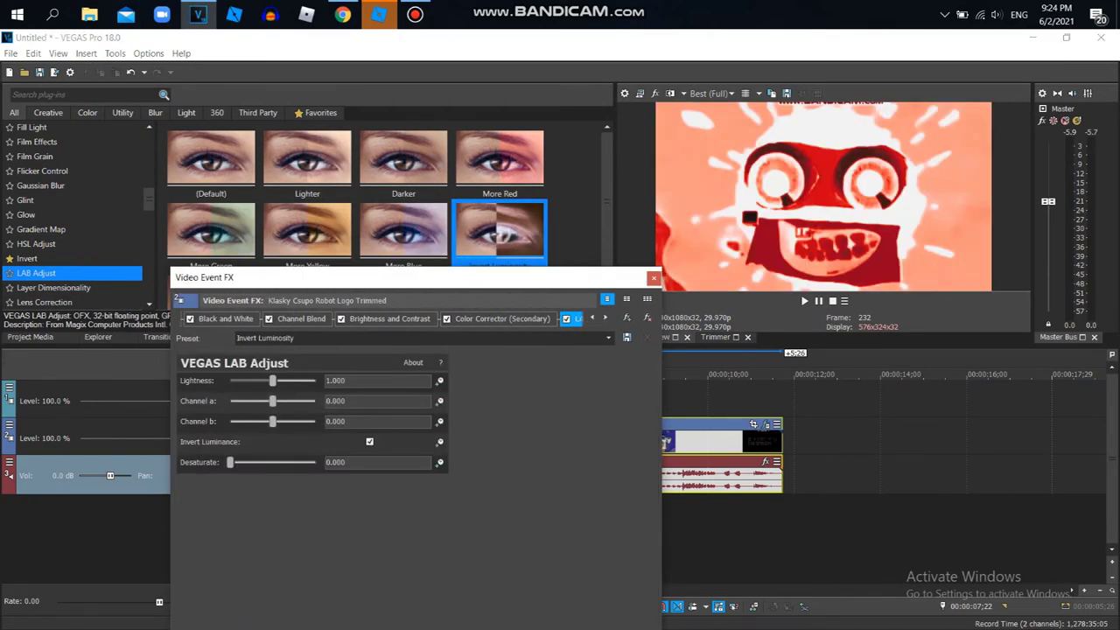
# Step: Add Threshold with the 65 % preset after LAB Adjust in the second clip's effect chain
pyautogui.moveTo(149, 201); pyautogui.dragTo(149, 285)
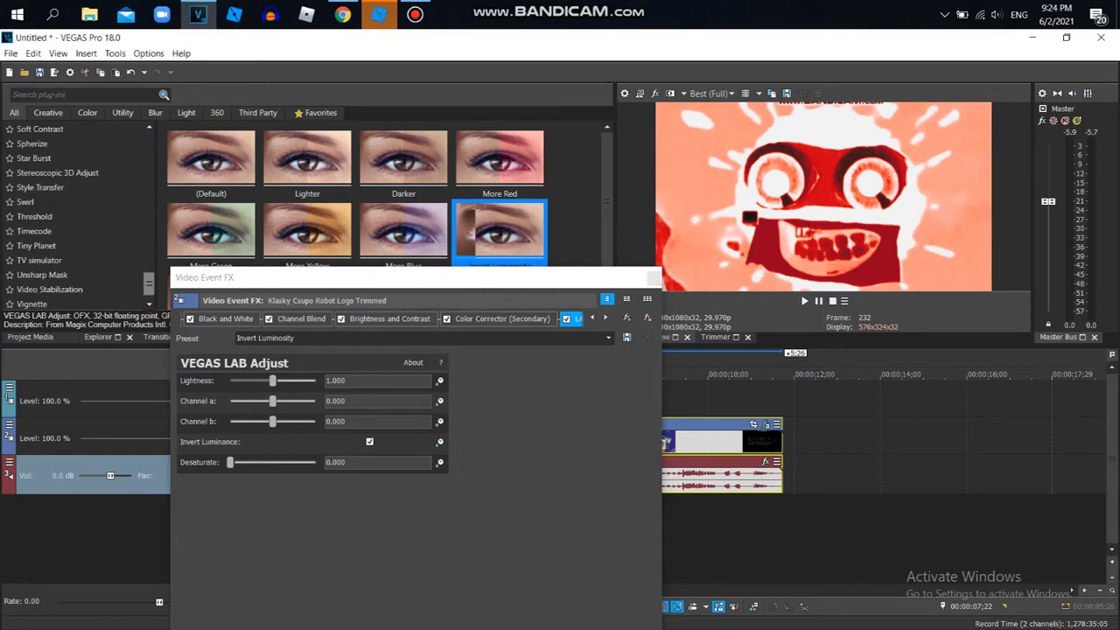
pyautogui.click(34, 217)
pyautogui.click(605, 318)
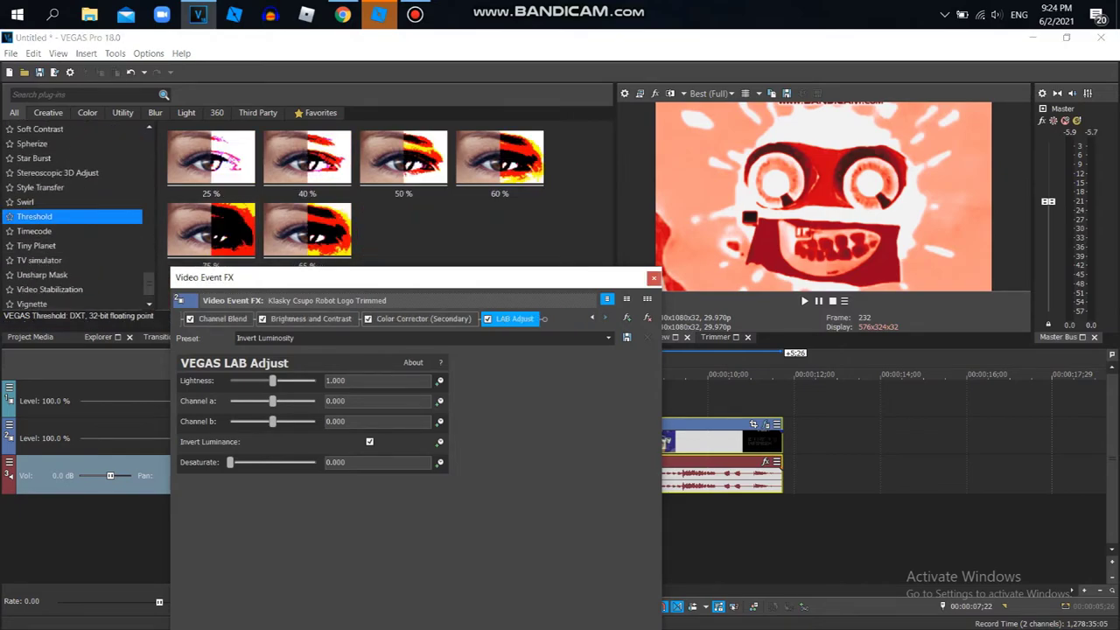
pyautogui.moveTo(306, 278); pyautogui.dragTo(317, 322)
pyautogui.moveTo(307, 234); pyautogui.dragTo(337, 438)
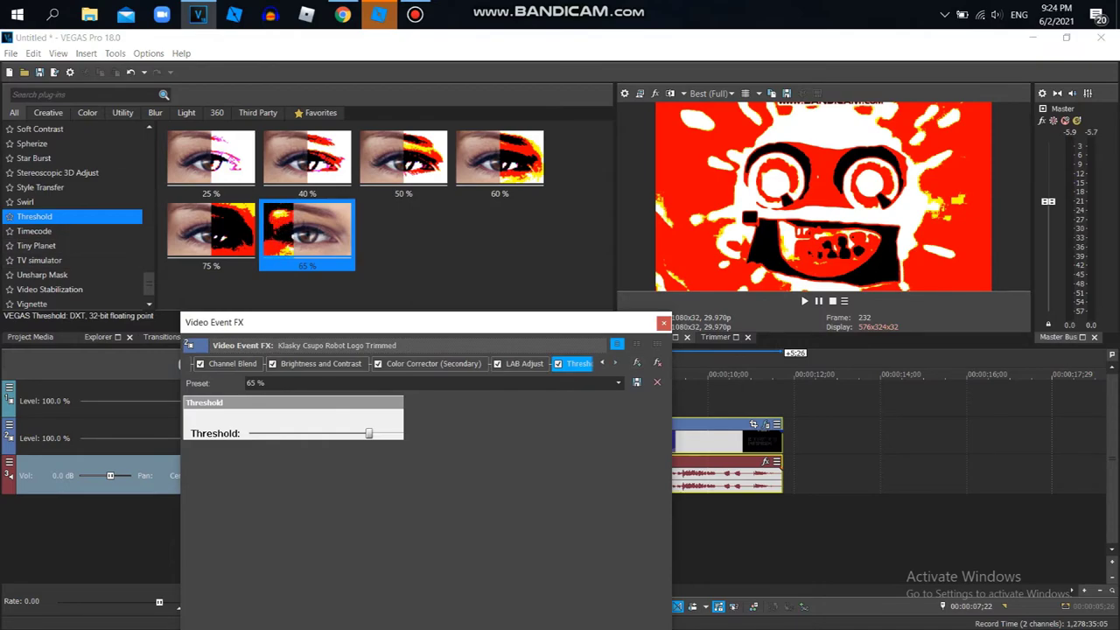
# Step: Add Film Effects with the Shake preset after Threshold and close the effects window
pyautogui.click(616, 363)
pyautogui.moveTo(148, 283); pyautogui.dragTo(148, 190)
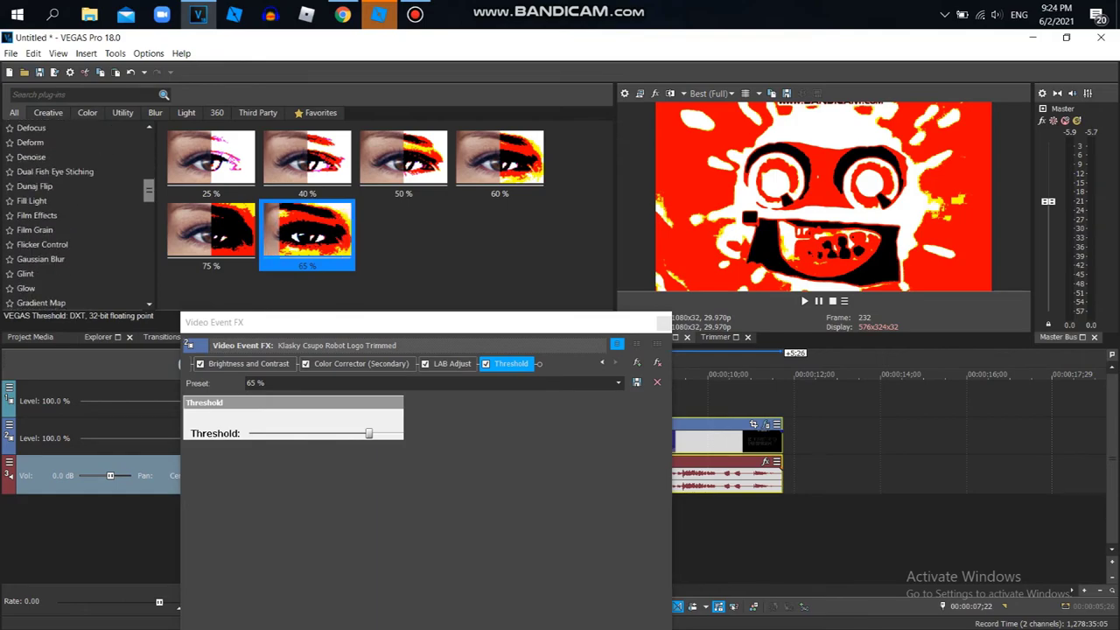
pyautogui.click(44, 215)
pyautogui.moveTo(307, 245); pyautogui.dragTo(350, 477)
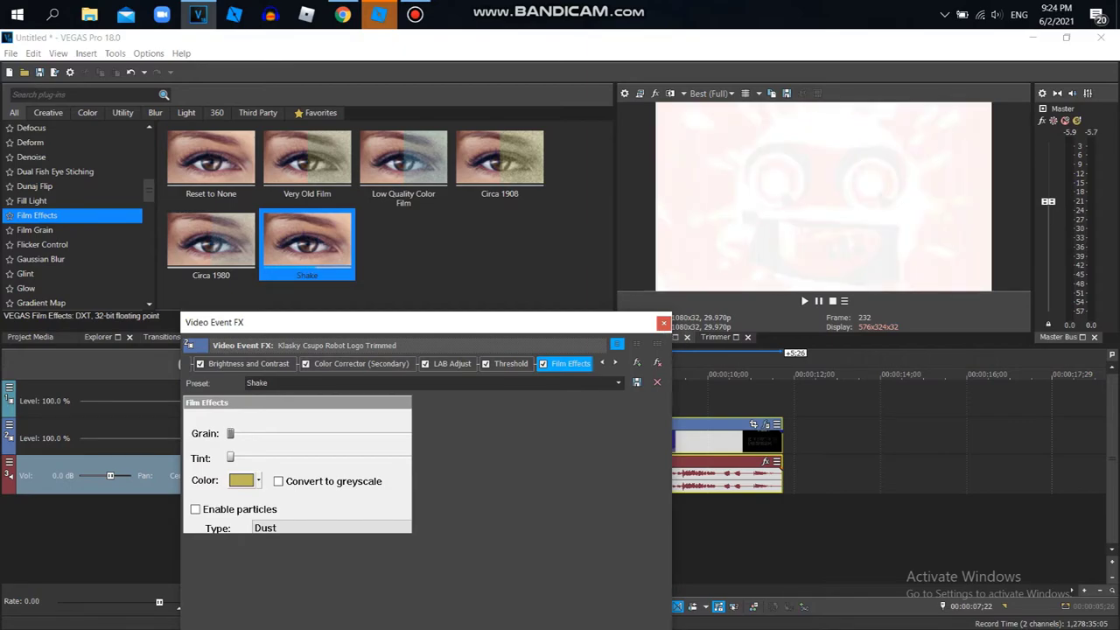
pyautogui.click(663, 323)
# Step: Play the second clip from 00:00:06;20, dismissing the time-limit notice, and check its Film Effects settings
pyautogui.click(592, 375)
pyautogui.click(564, 374)
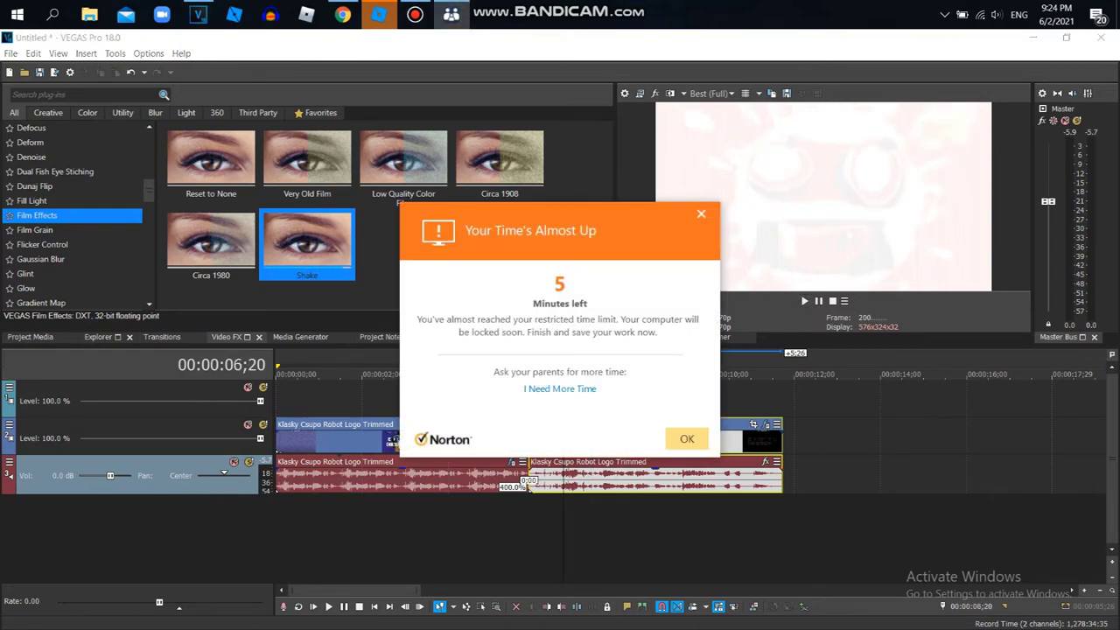
pyautogui.click(700, 215)
pyautogui.click(805, 301)
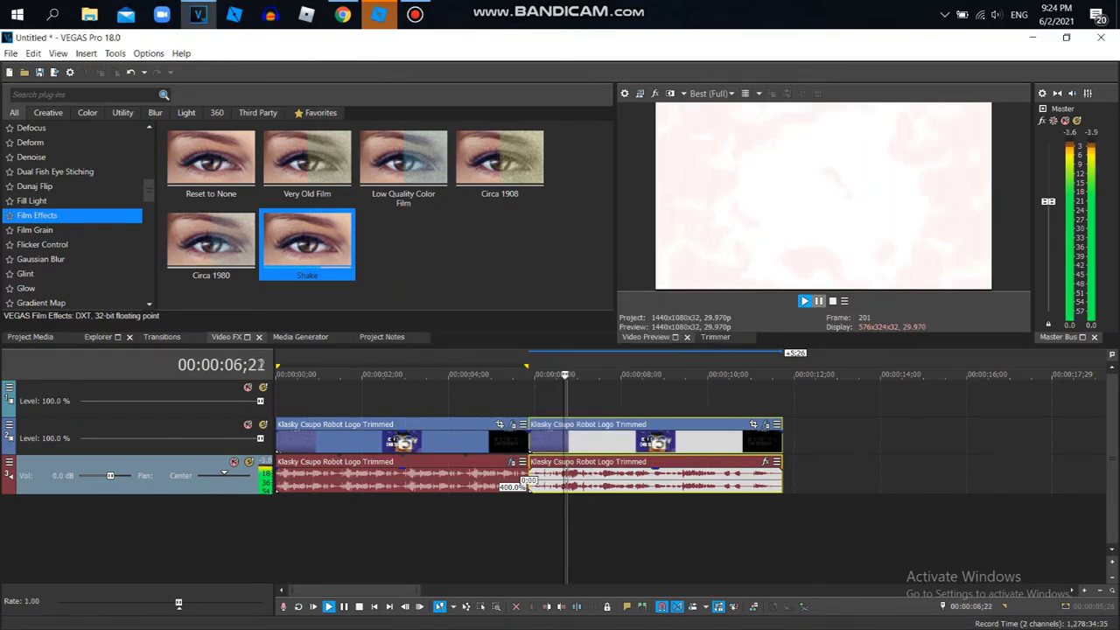
pyautogui.click(819, 300)
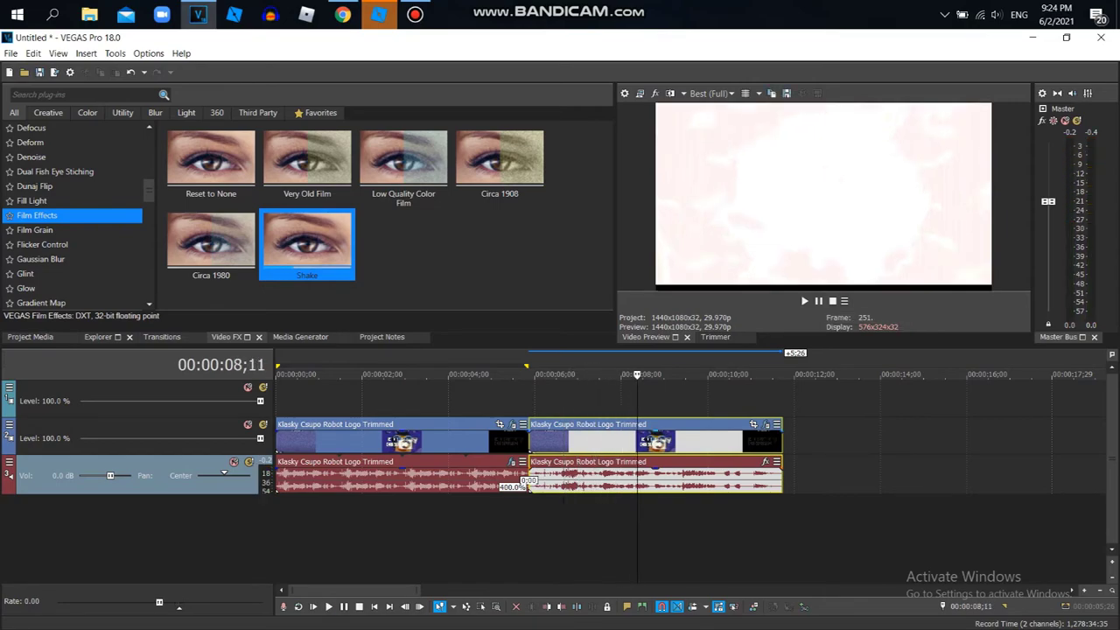
pyautogui.click(765, 424)
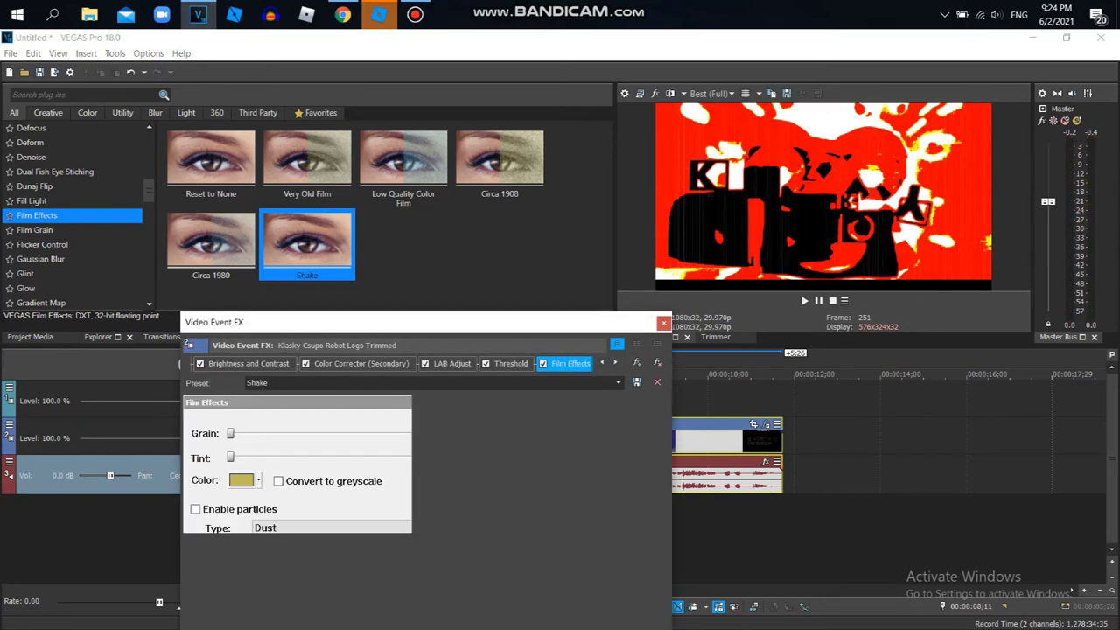
pyautogui.click(663, 323)
# Step: Add ExpressFX Equalization as the only audio effect on the second clip's audio event
pyautogui.click(571, 477)
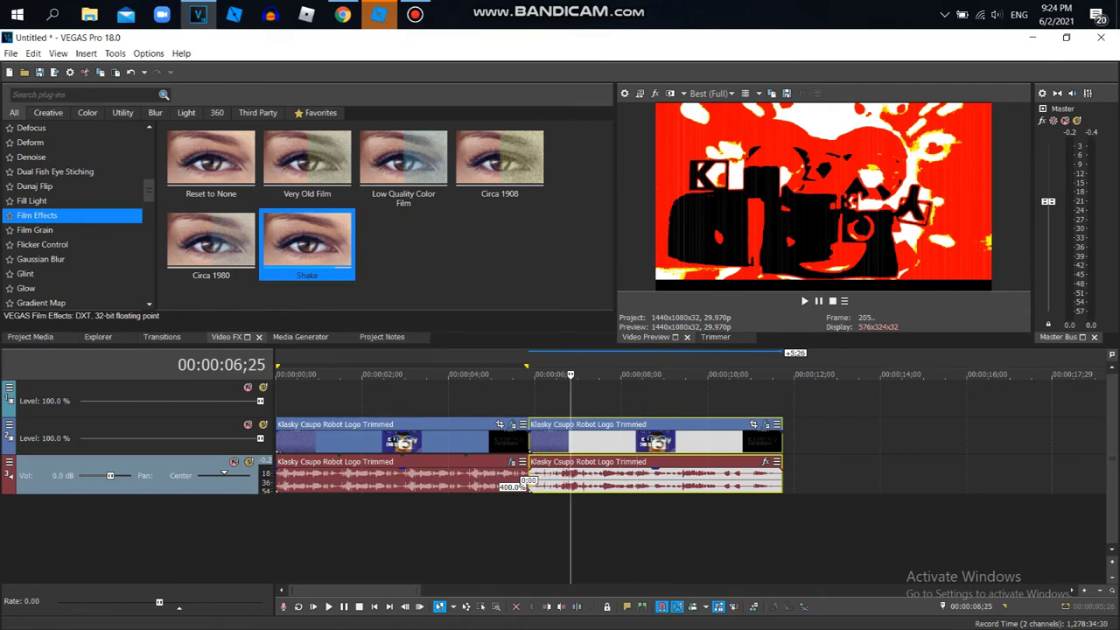
pyautogui.click(765, 461)
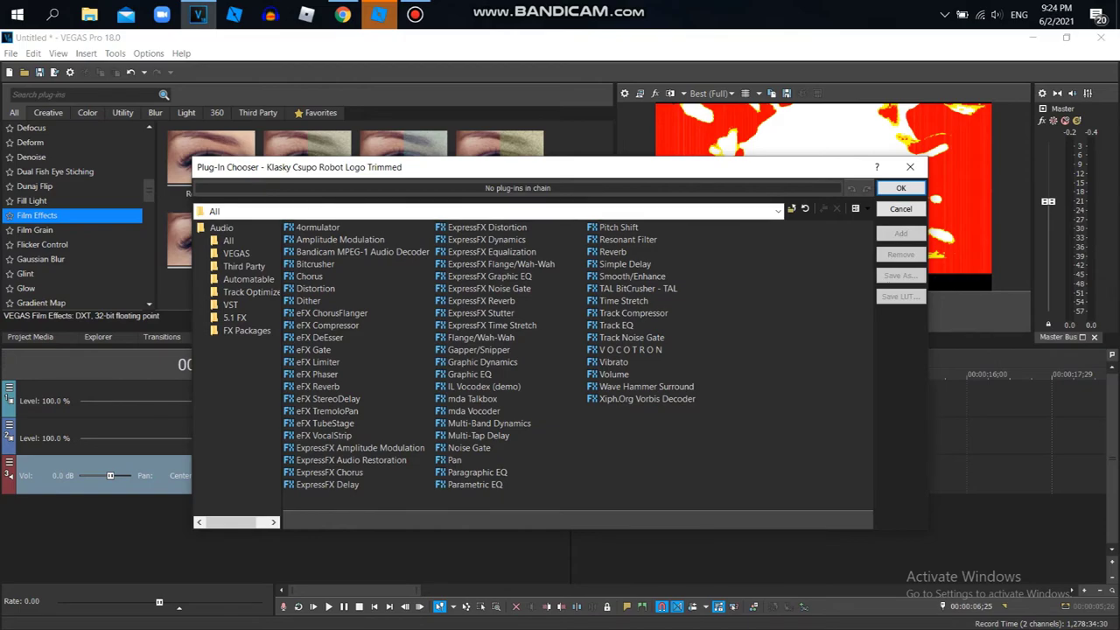
pyautogui.doubleClick(487, 228)
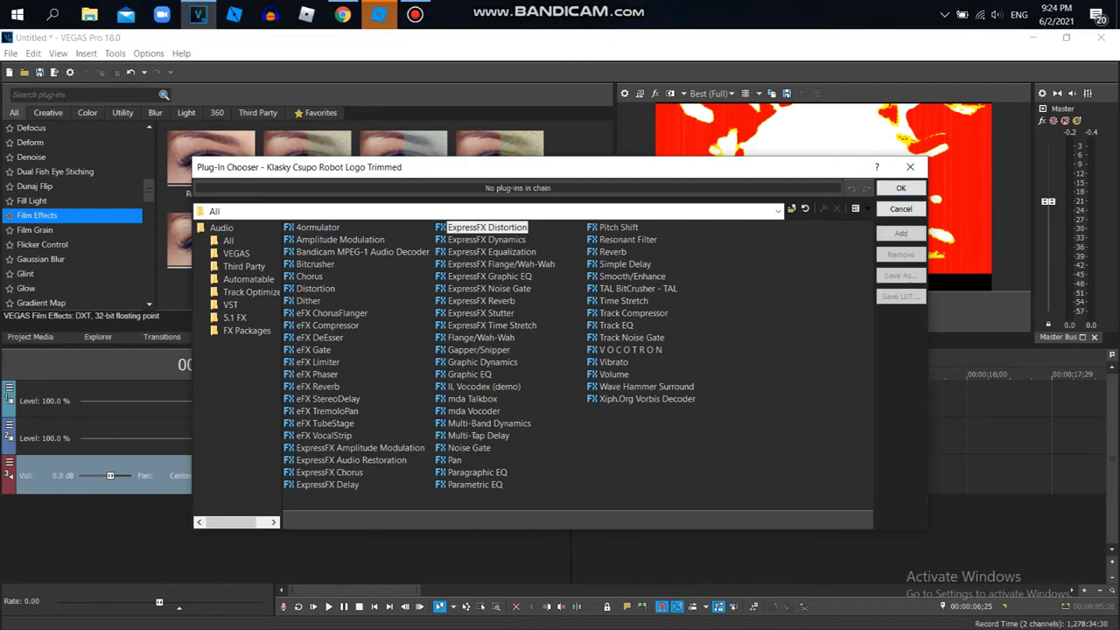
pyautogui.click(901, 254)
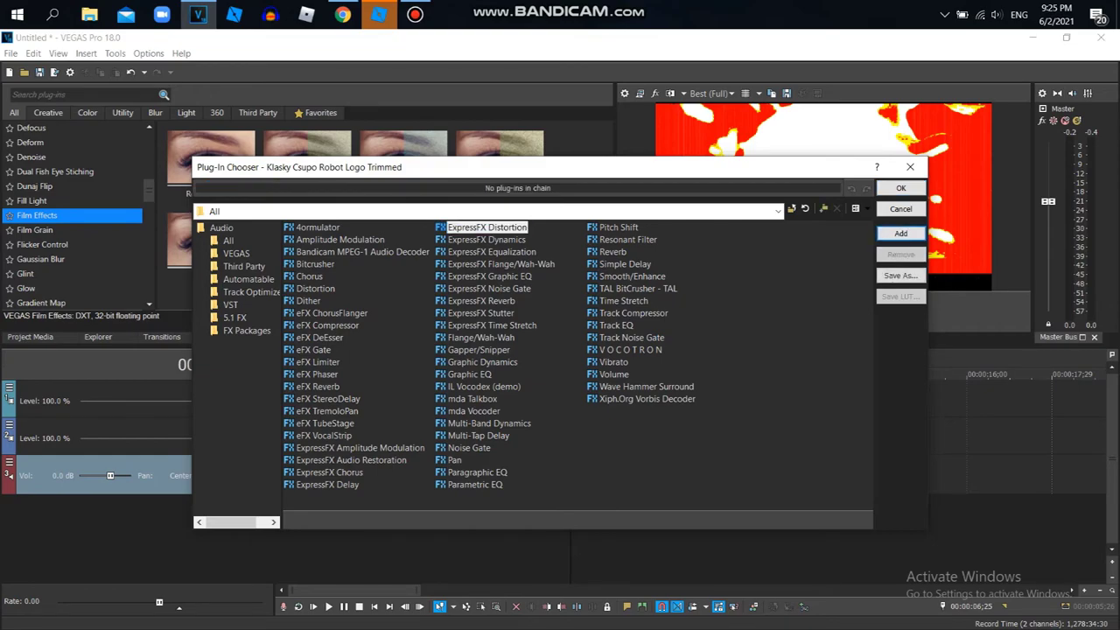
pyautogui.doubleClick(492, 252)
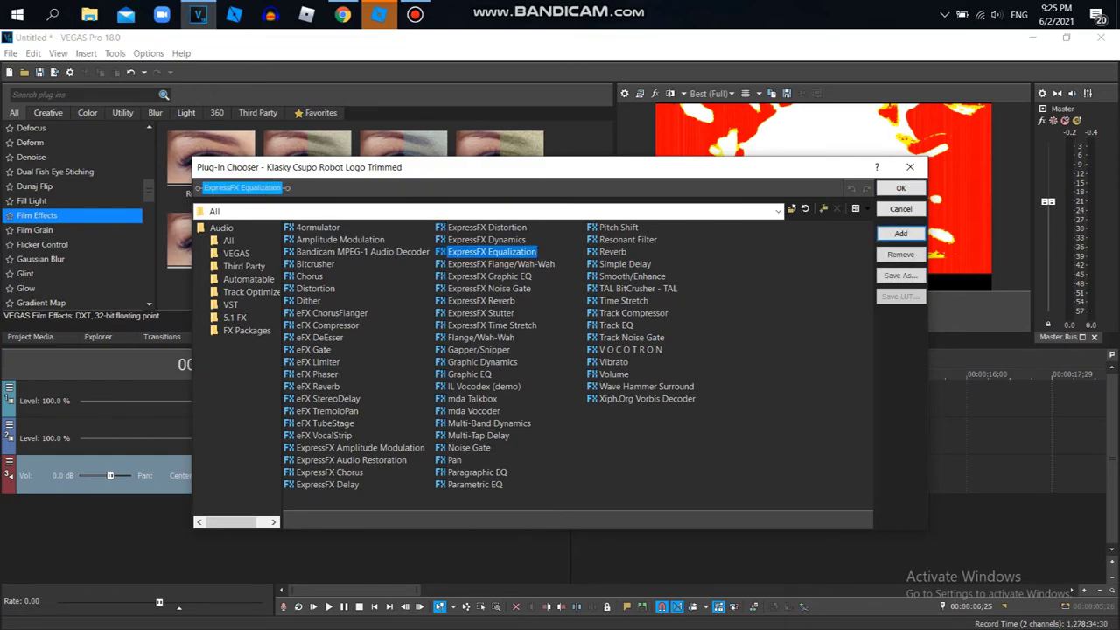
pyautogui.click(901, 188)
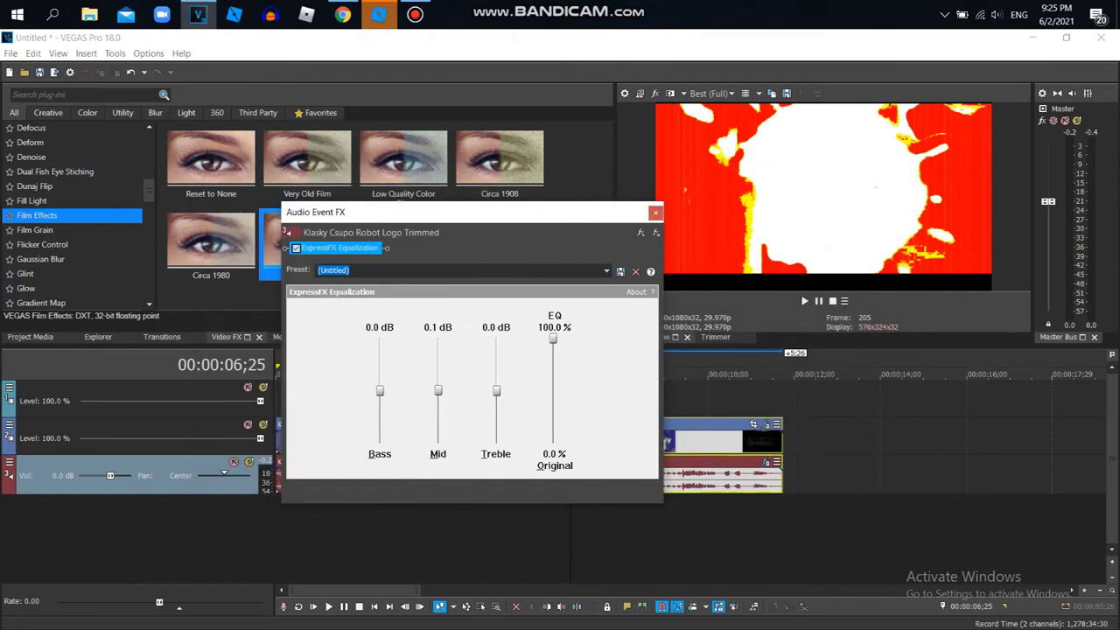
# Step: Set the equalizer's Bass to 25.0 dB and Mid and Treble to -25.0 dB during playback, and close the audio effects window
pyautogui.press('space')
pyautogui.moveTo(323, 213); pyautogui.dragTo(156, 198)
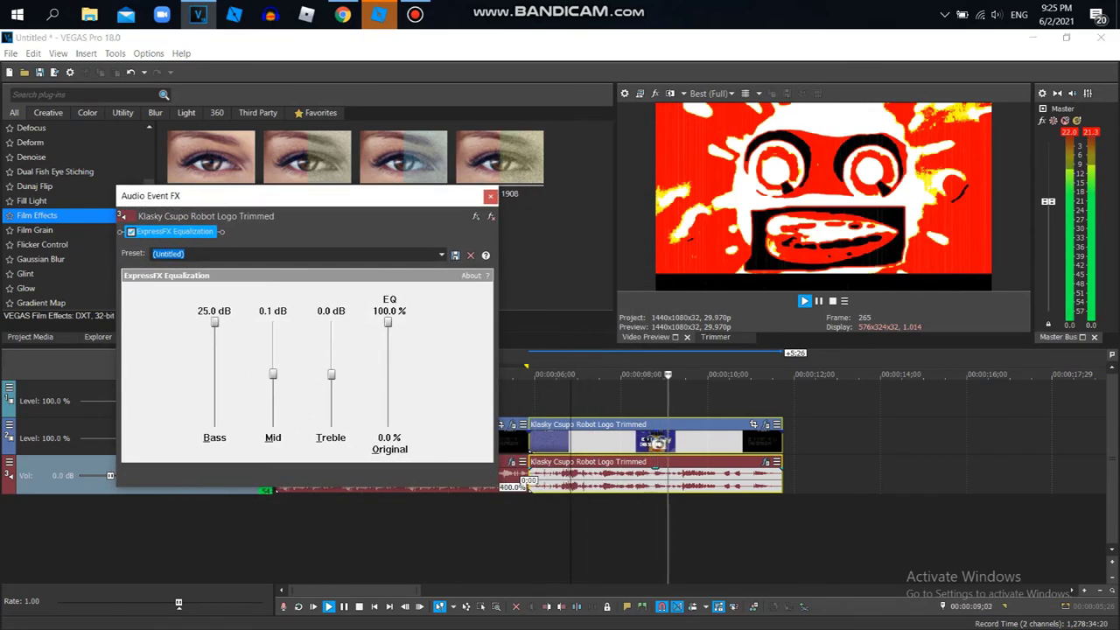
pyautogui.moveTo(273, 374); pyautogui.dragTo(273, 427)
pyautogui.moveTo(331, 374); pyautogui.dragTo(331, 427)
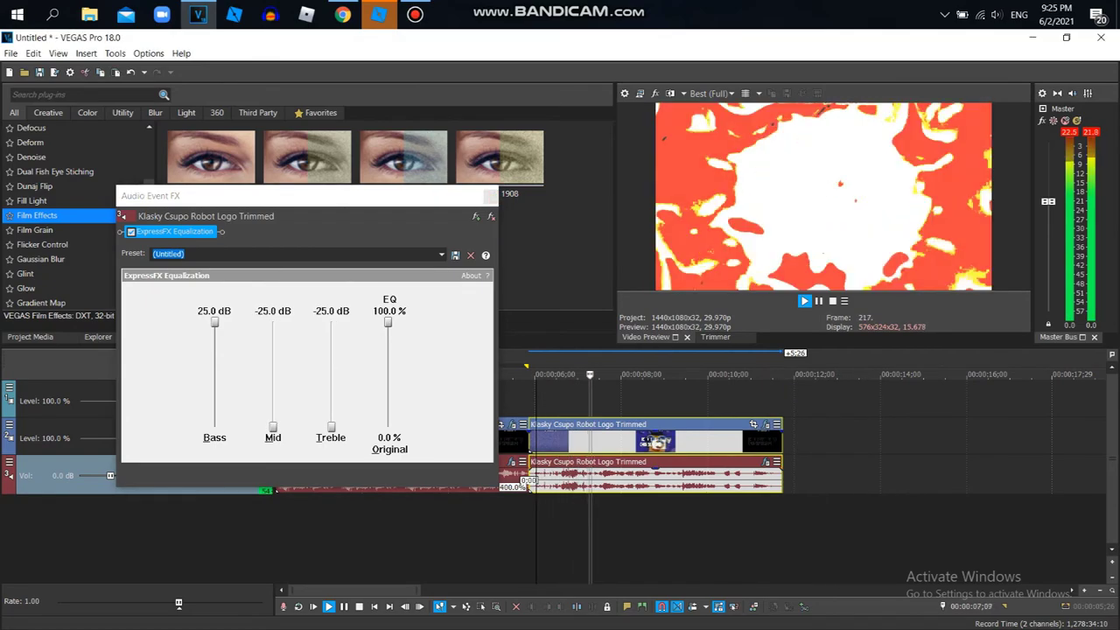
pyautogui.click(490, 196)
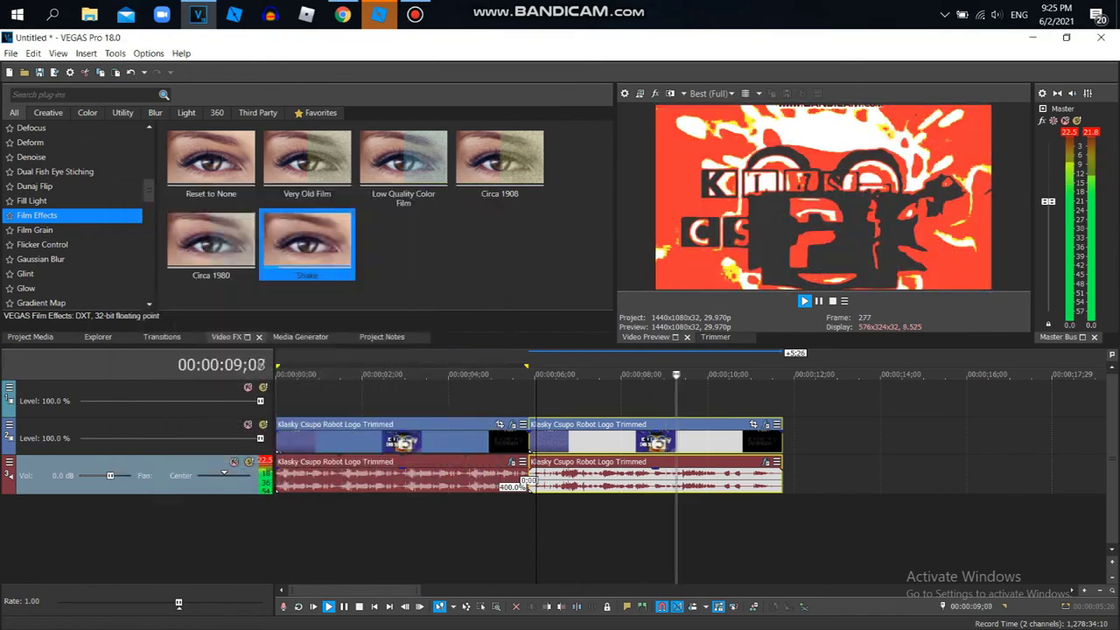
pyautogui.press('Return')
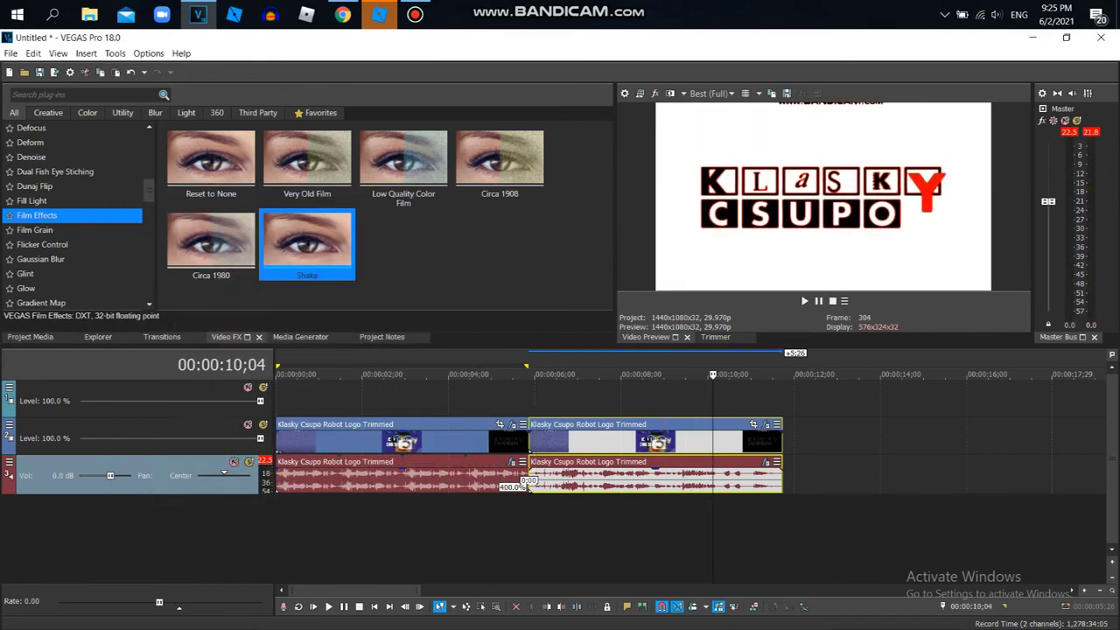
# Step: In the second clip's audio event properties, set élastique stretching with Soloist (Monophonic) attributes and enter a negative pitch change
pyautogui.rightClick(574, 477)
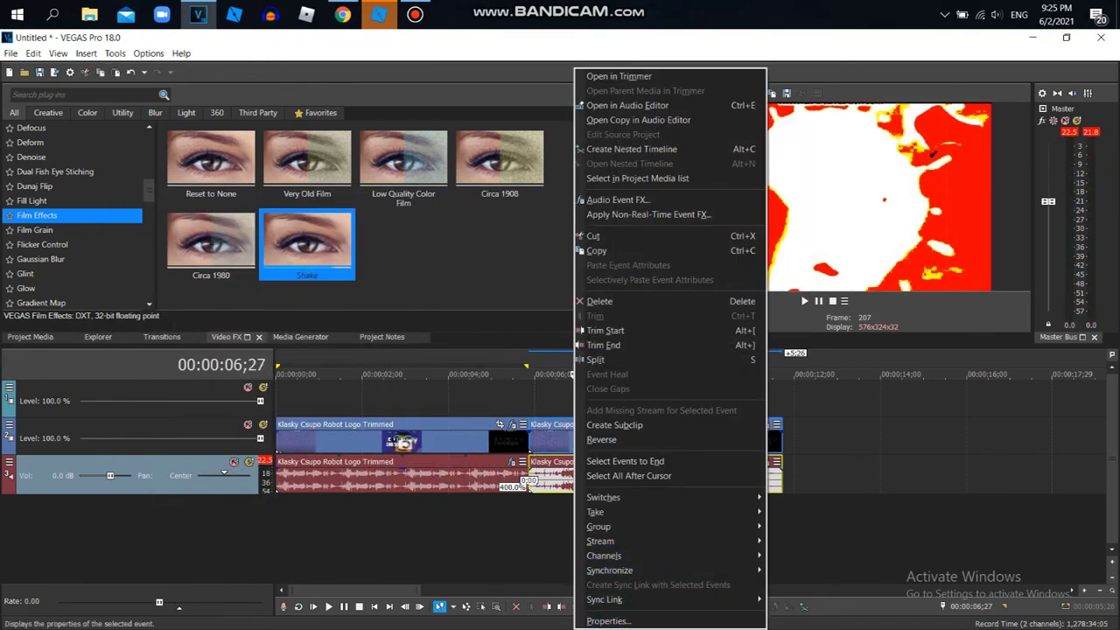
pyautogui.click(609, 622)
pyautogui.click(600, 273)
pyautogui.click(560, 295)
pyautogui.click(600, 273)
pyautogui.click(551, 292)
pyautogui.click(600, 293)
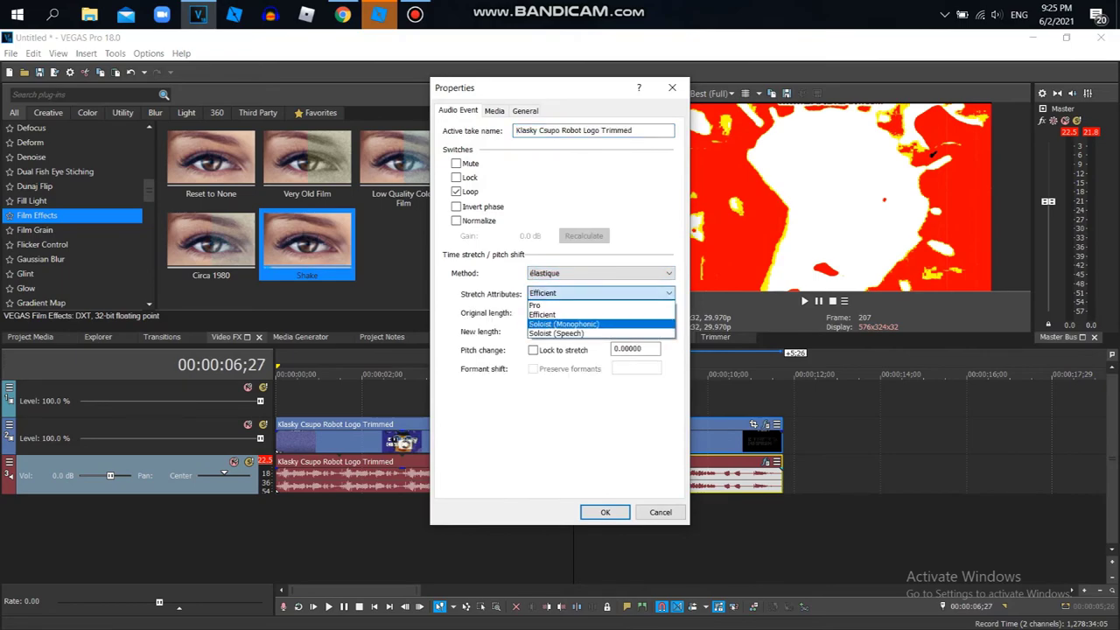
pyautogui.click(563, 324)
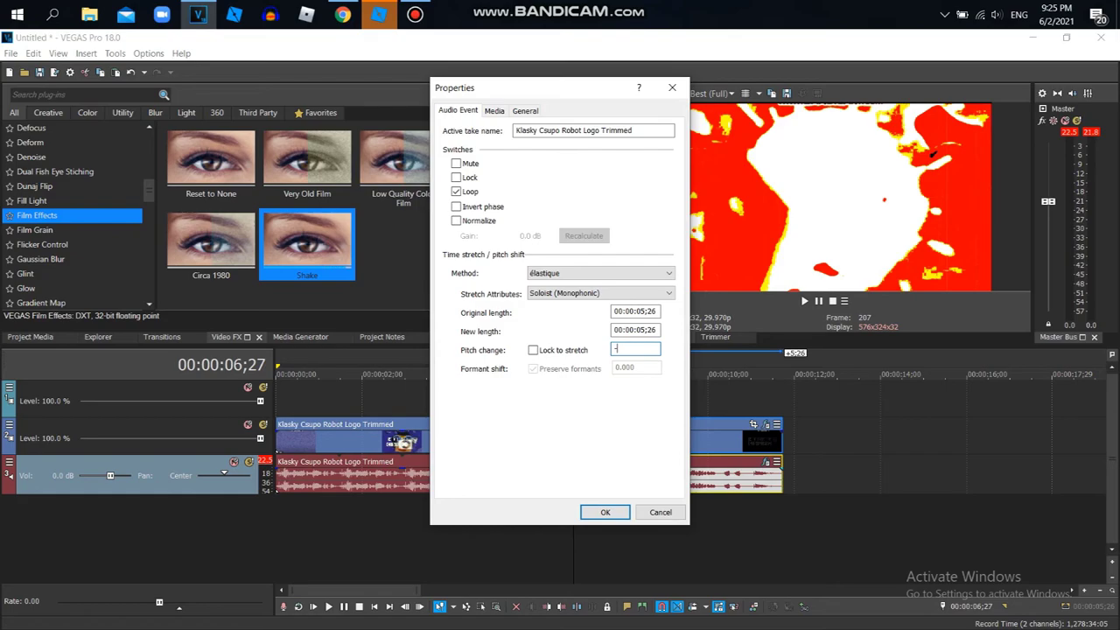
pyautogui.click(605, 512)
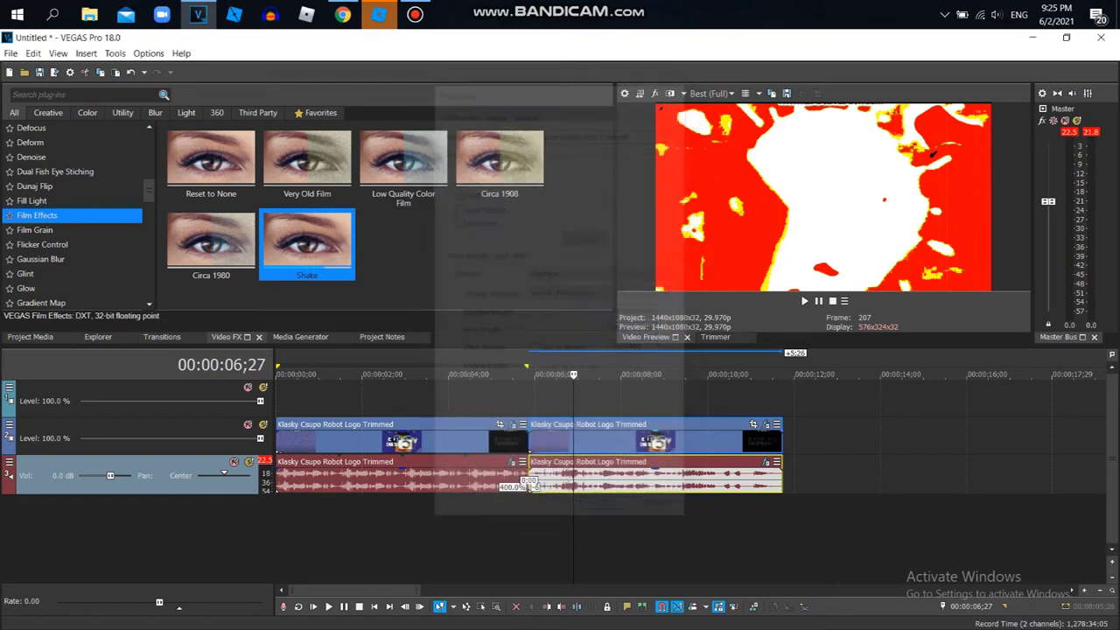
# Step: Play the second clip from its start at 00:00:05;26 to check the combined video and audio effects
pyautogui.click(537, 483)
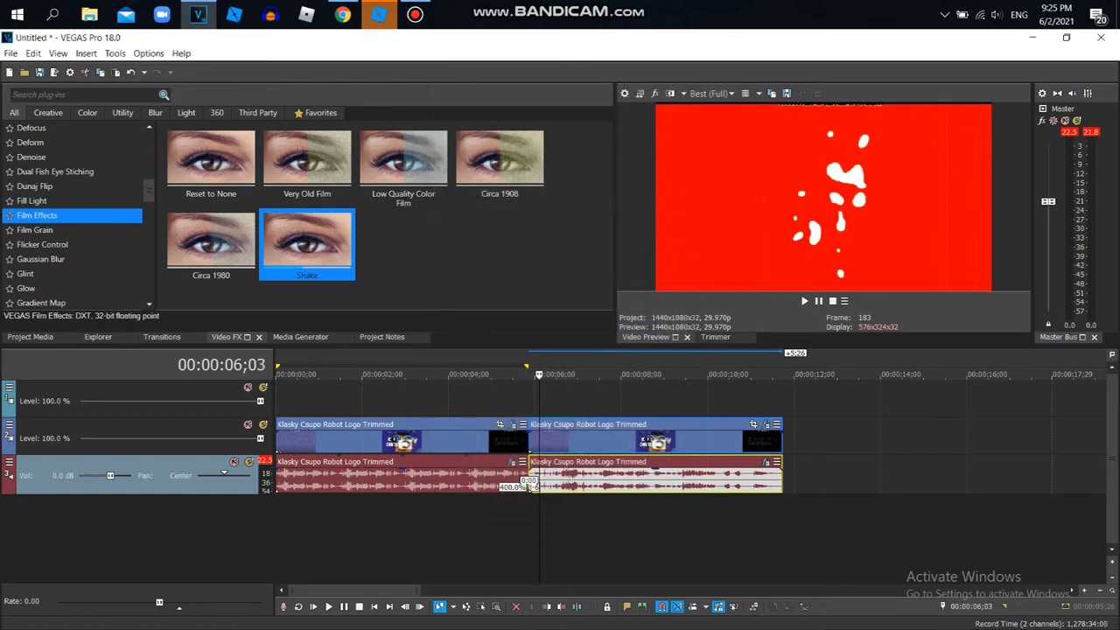
pyautogui.click(530, 486)
pyautogui.press('space')
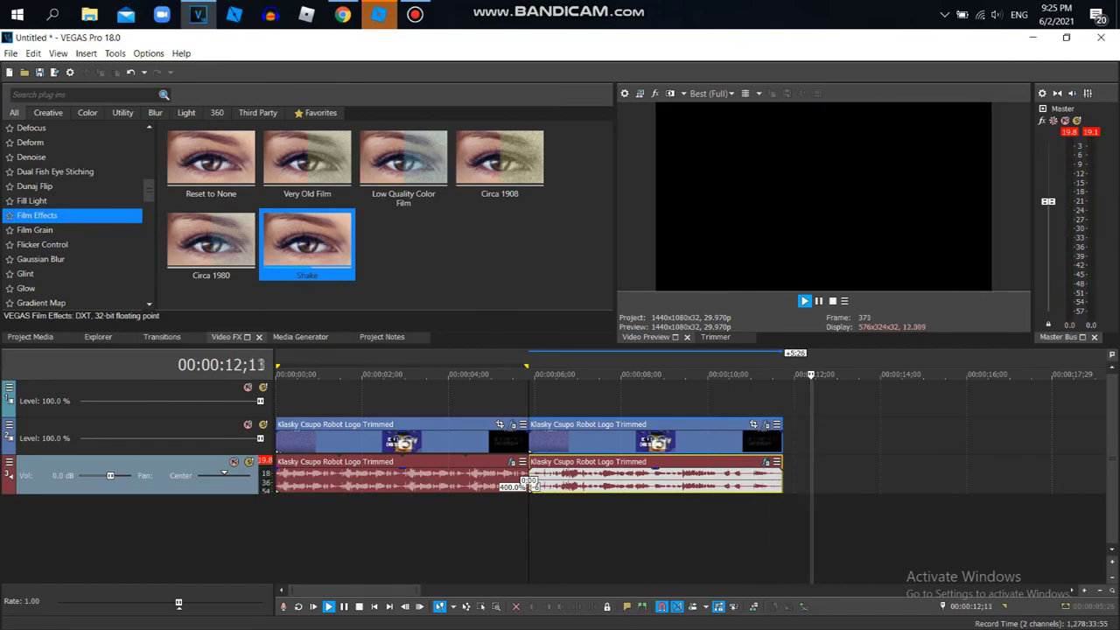
pyautogui.press('space')
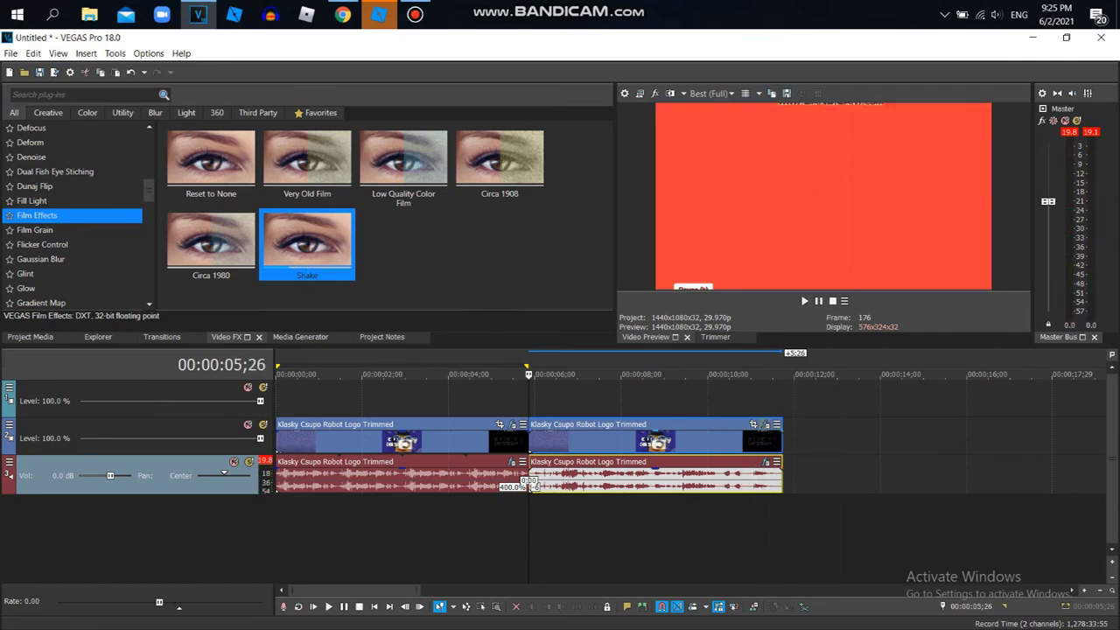
# Step: Save the second clip's video effect chain as a plug-in package named G Major 1206, checking the number in the YouTube comments in Chrome
pyautogui.click(766, 424)
pyautogui.click(646, 345)
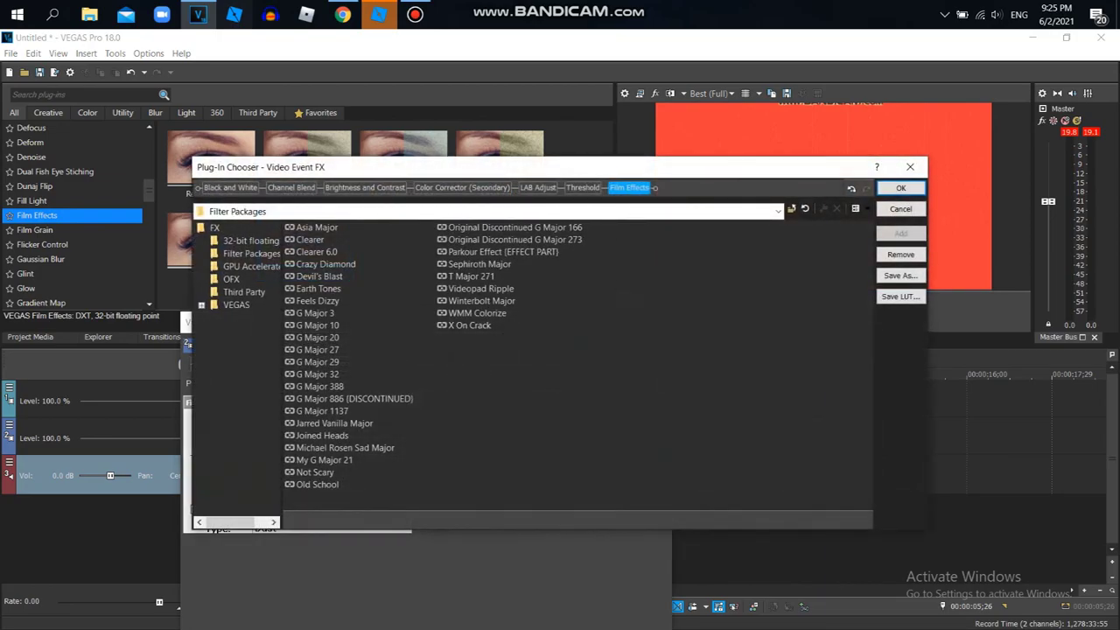
pyautogui.click(342, 14)
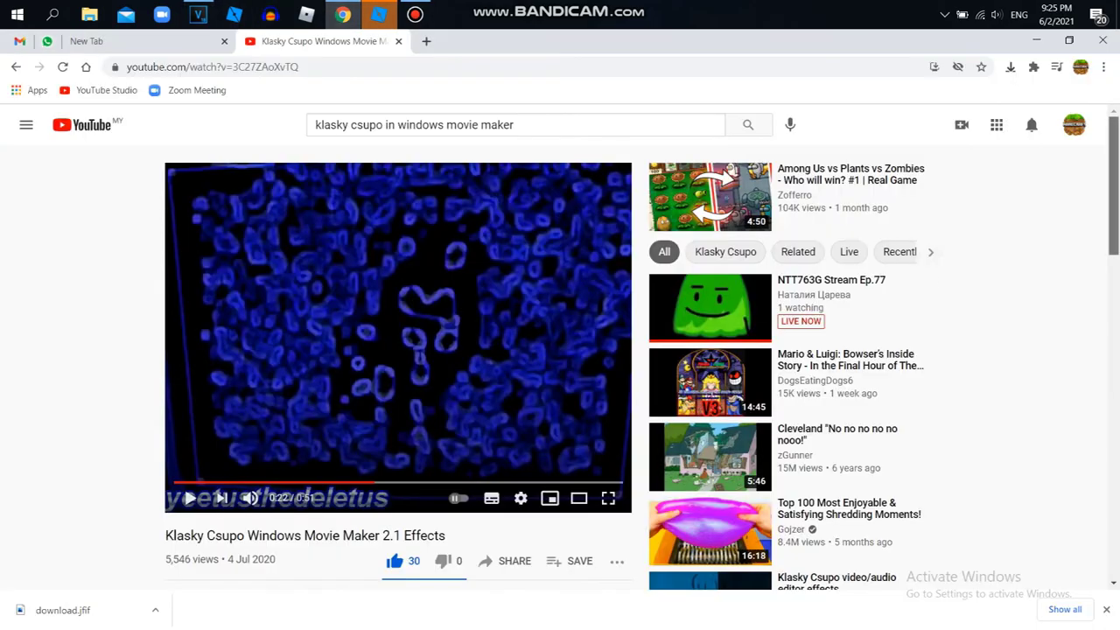
pyautogui.scroll(-5, 398, 350)
pyautogui.click(198, 14)
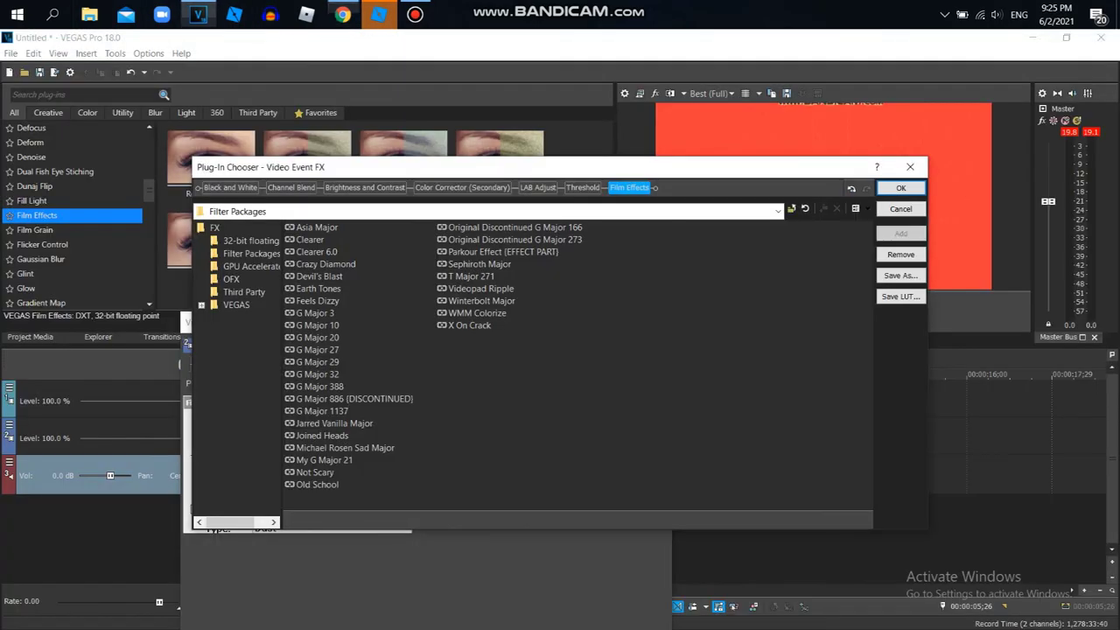
pyautogui.click(900, 274)
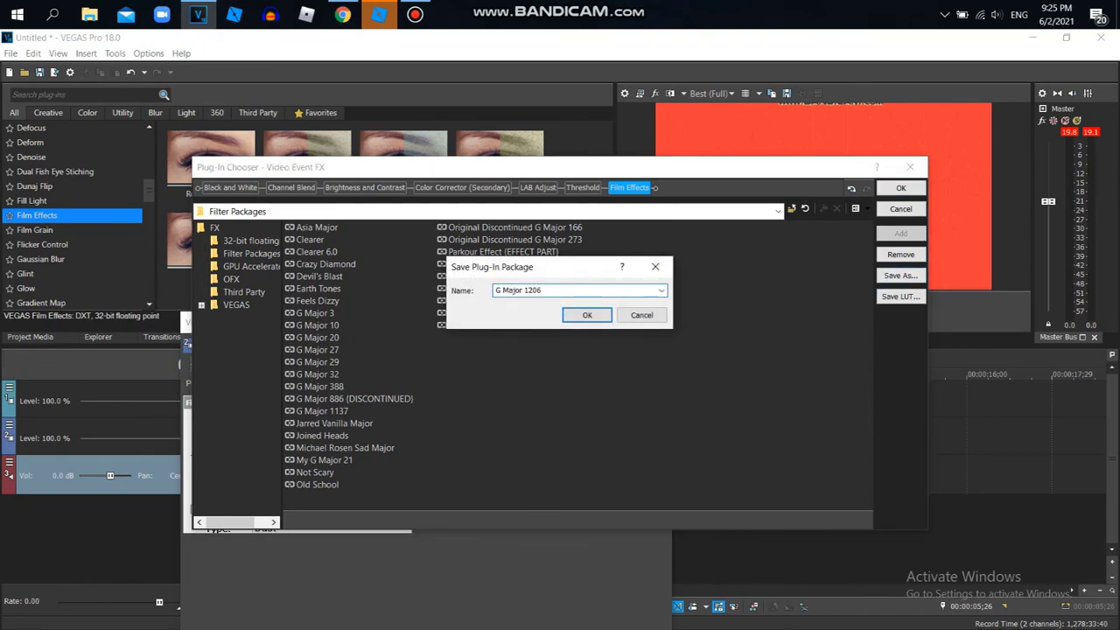
pyautogui.click(587, 315)
pyautogui.click(900, 188)
pyautogui.hotkey('alt', 'Tab')
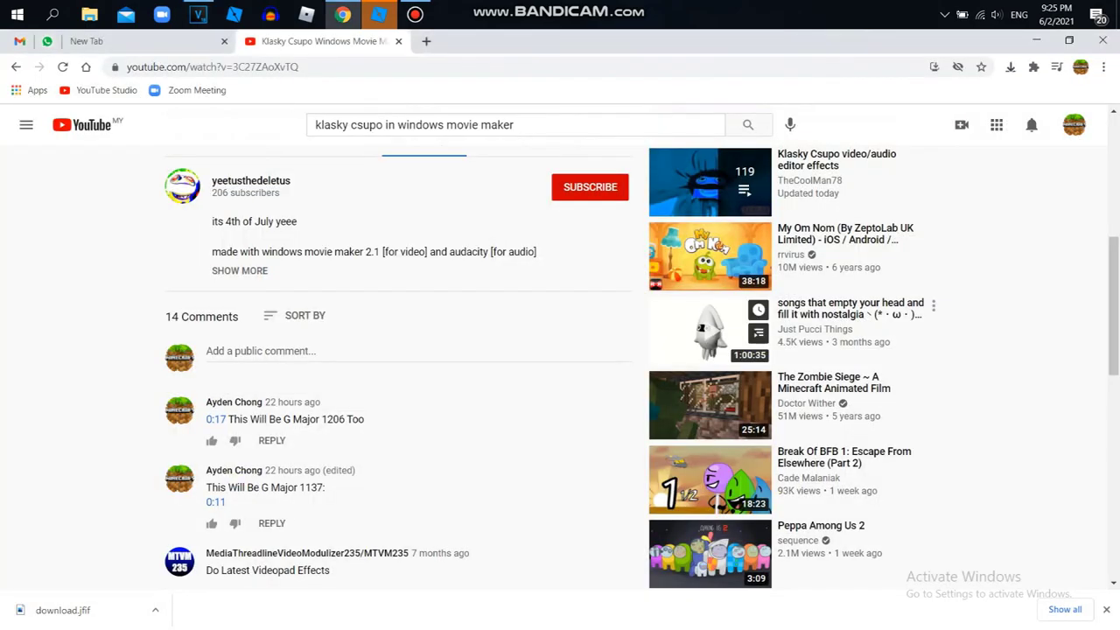
pyautogui.hotkey('alt', 'Tab')
pyautogui.click(664, 323)
pyautogui.click(415, 14)
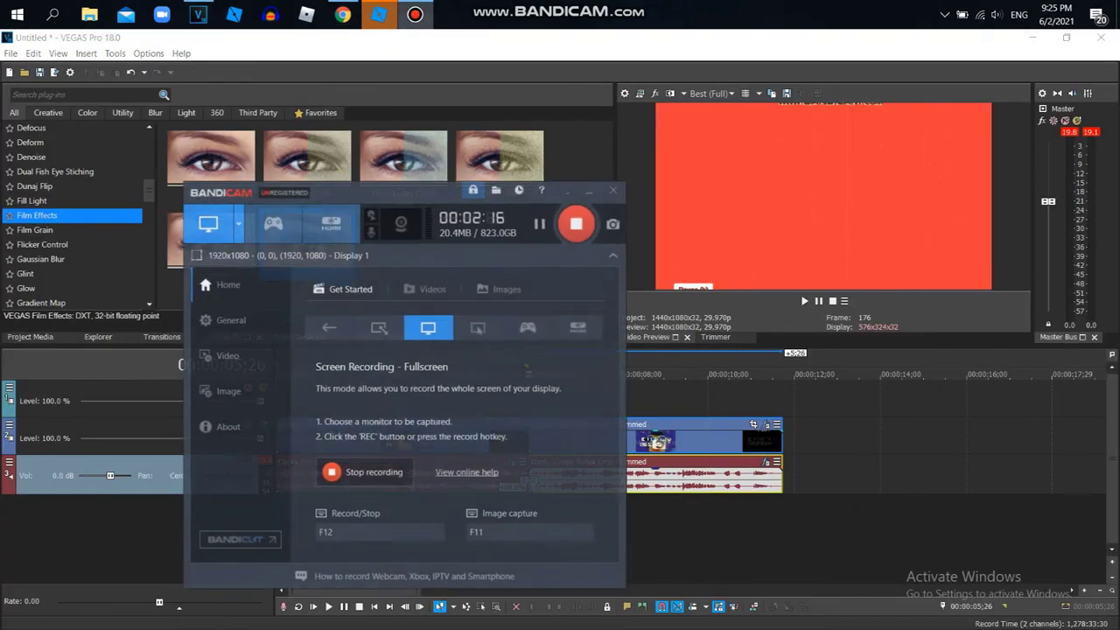